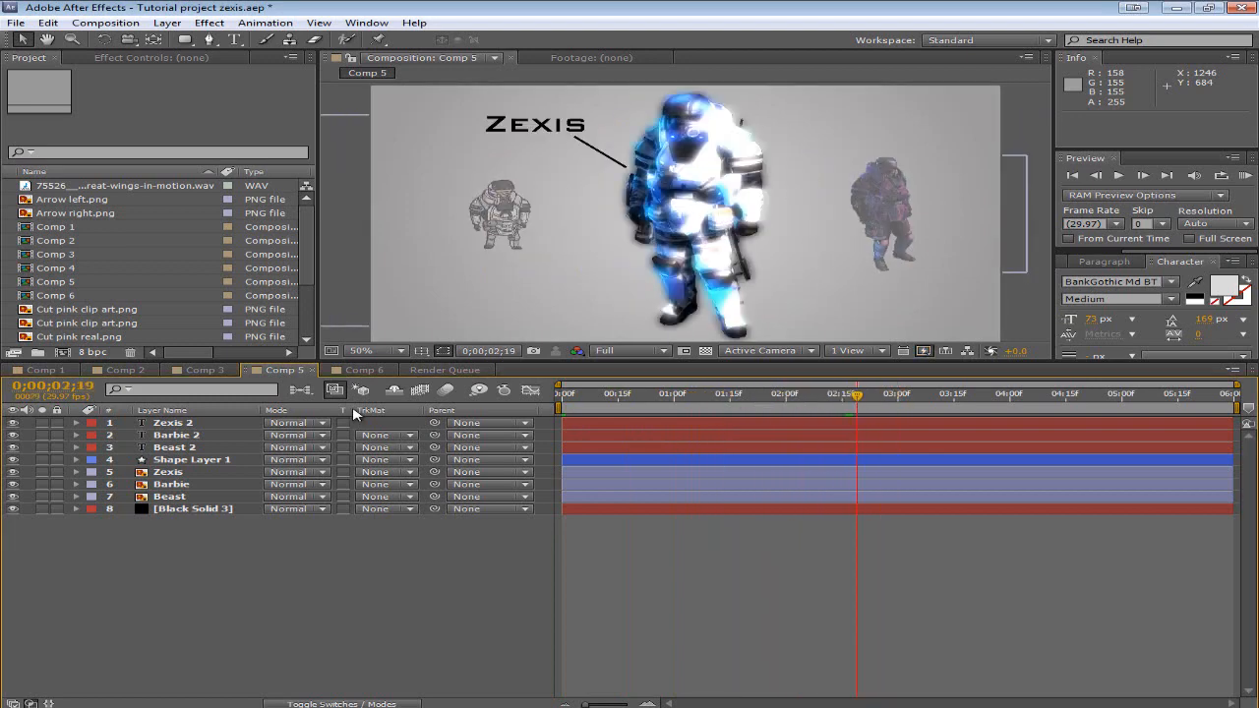
Step: Review the character selection animation in Comp 2 and the Zexis Selected panel in Comp 6, ending on Comp 5
click(125, 370)
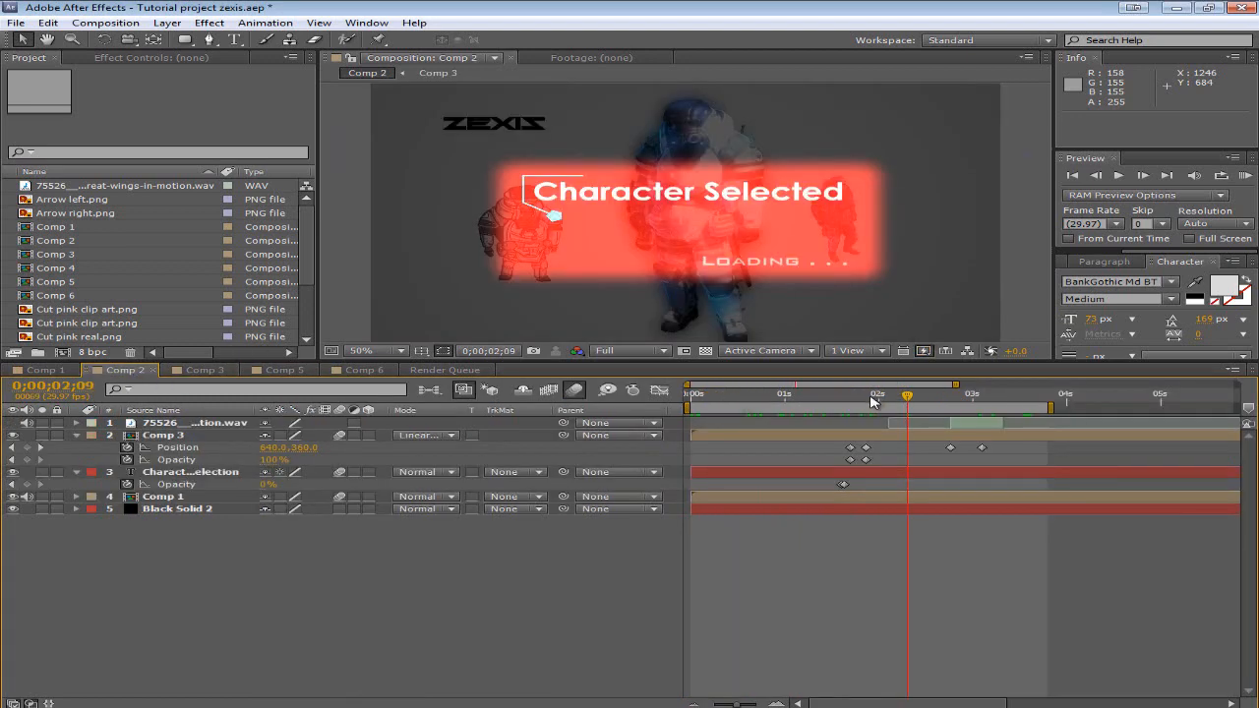
mouse_move(907, 399)
mouse_down()
mouse_move(876, 398)
mouse_move(909, 398)
mouse_up()
click(364, 370)
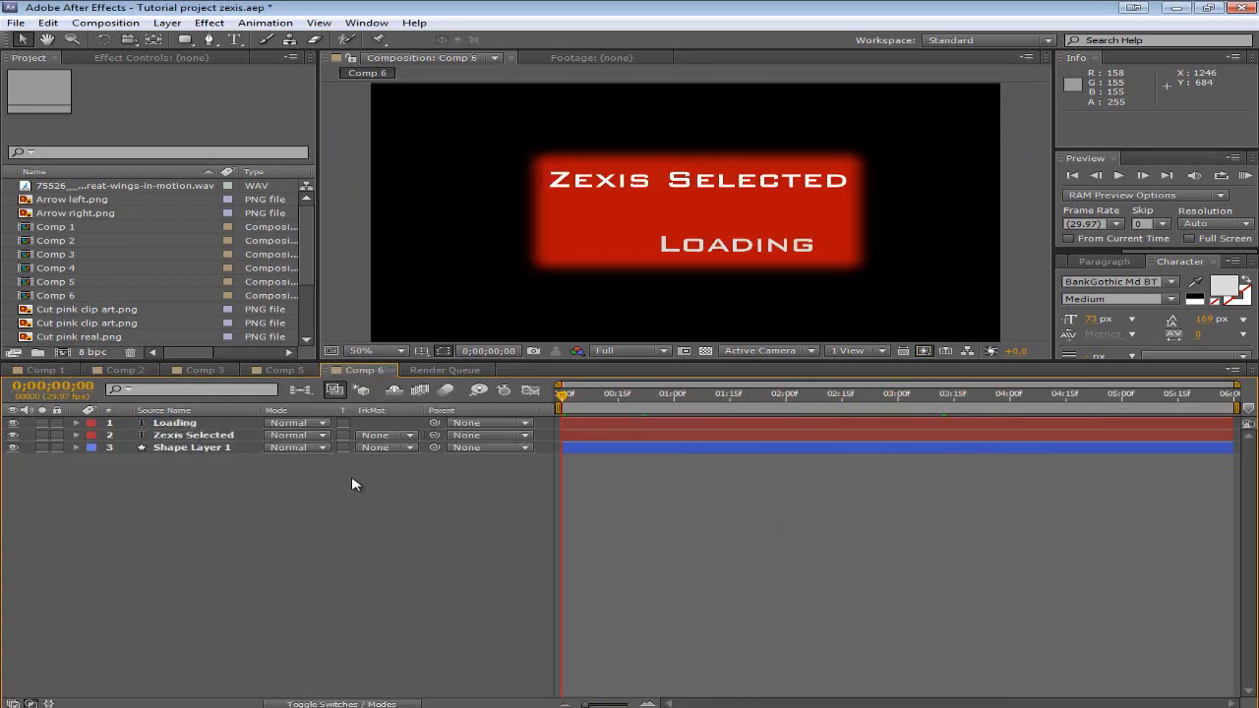
click(268, 372)
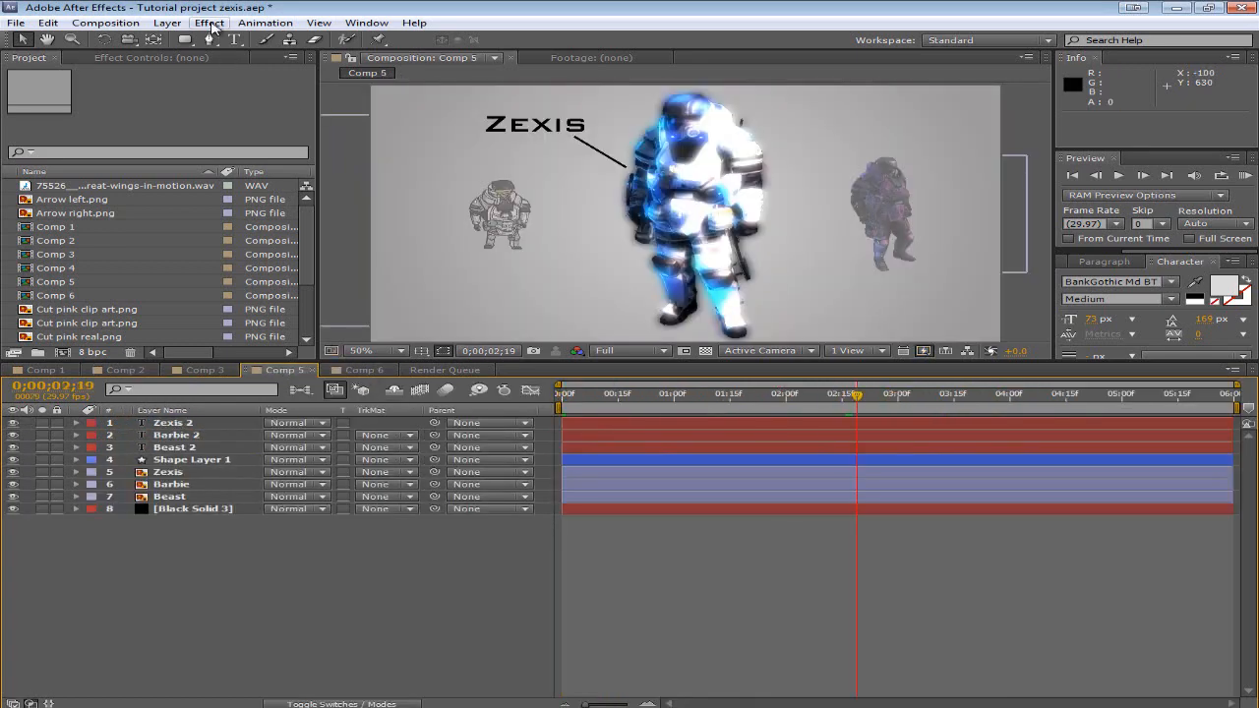
Step: Create the composition Comp 7 with the HDV/HDTV 720 29.97 preset and a 6-second duration, and place it directly after Comp 6
click(105, 23)
click(165, 41)
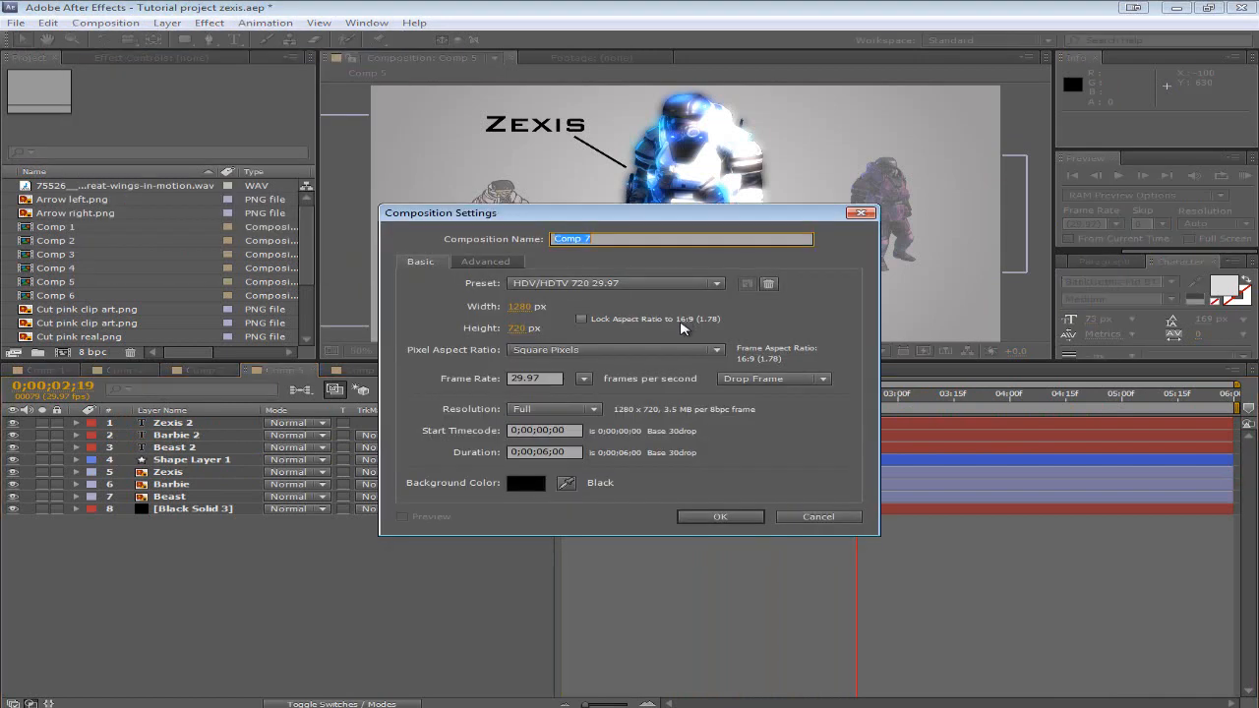
click(718, 516)
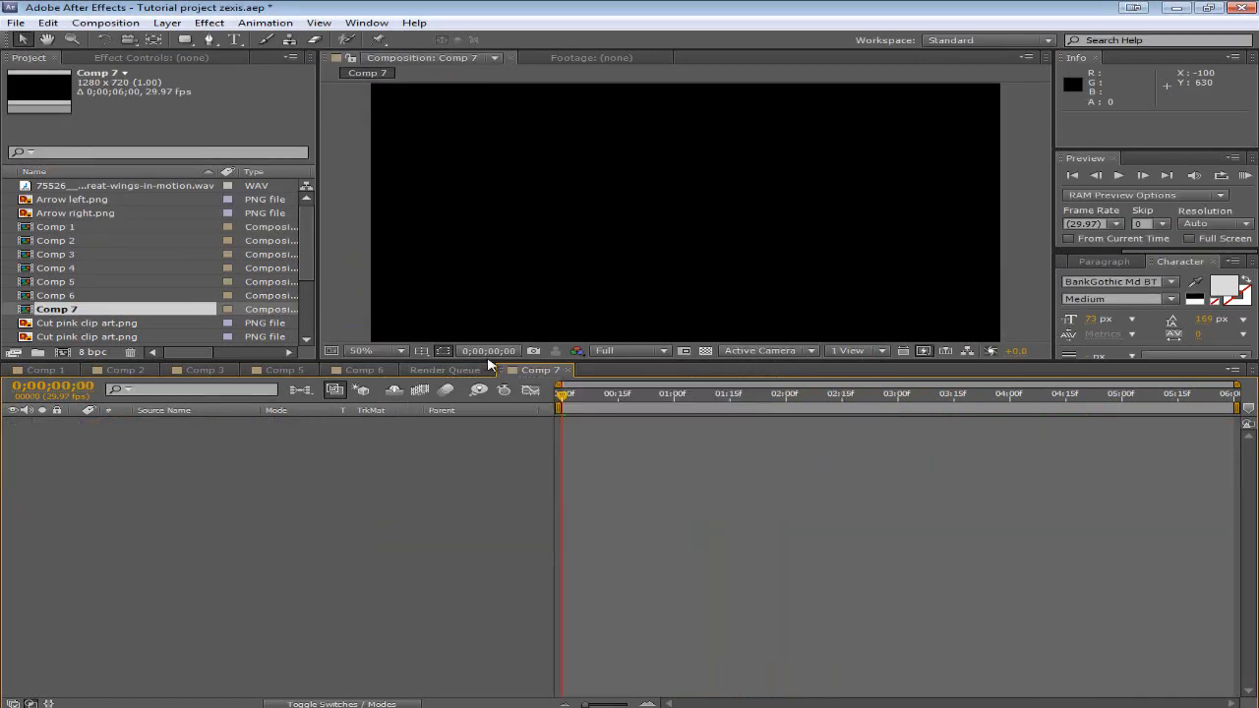
drag(489, 364, 367, 372)
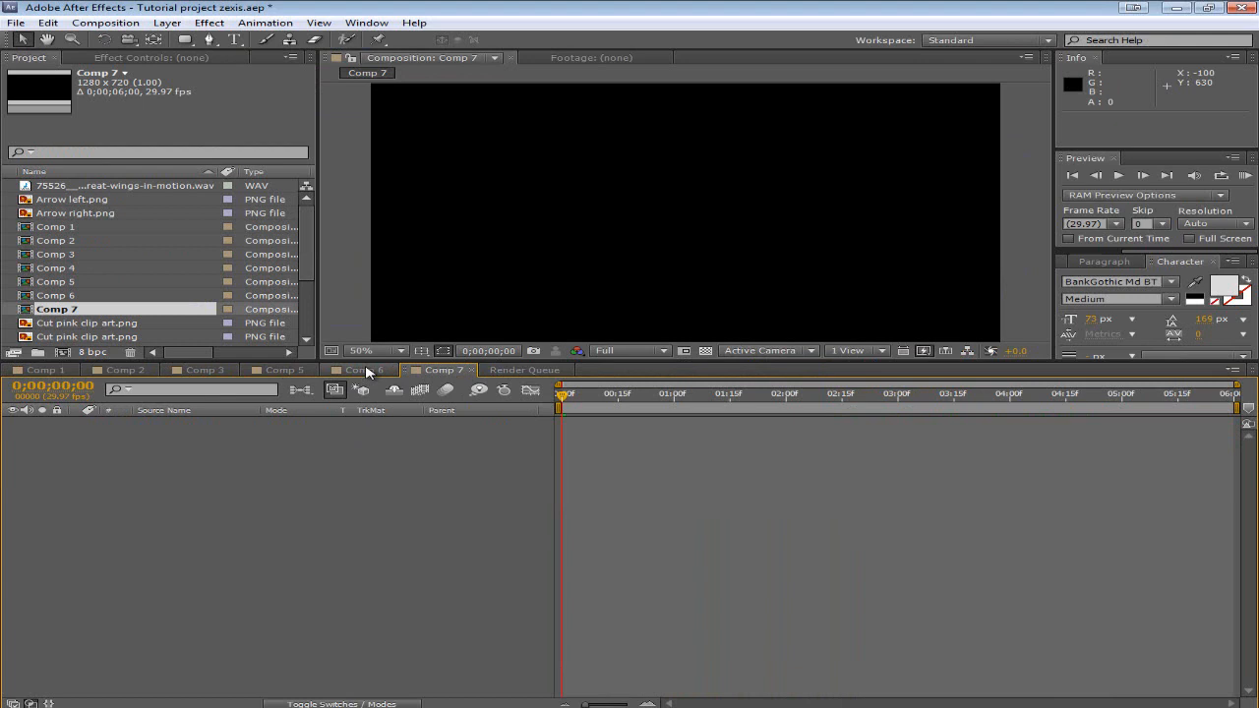
click(300, 371)
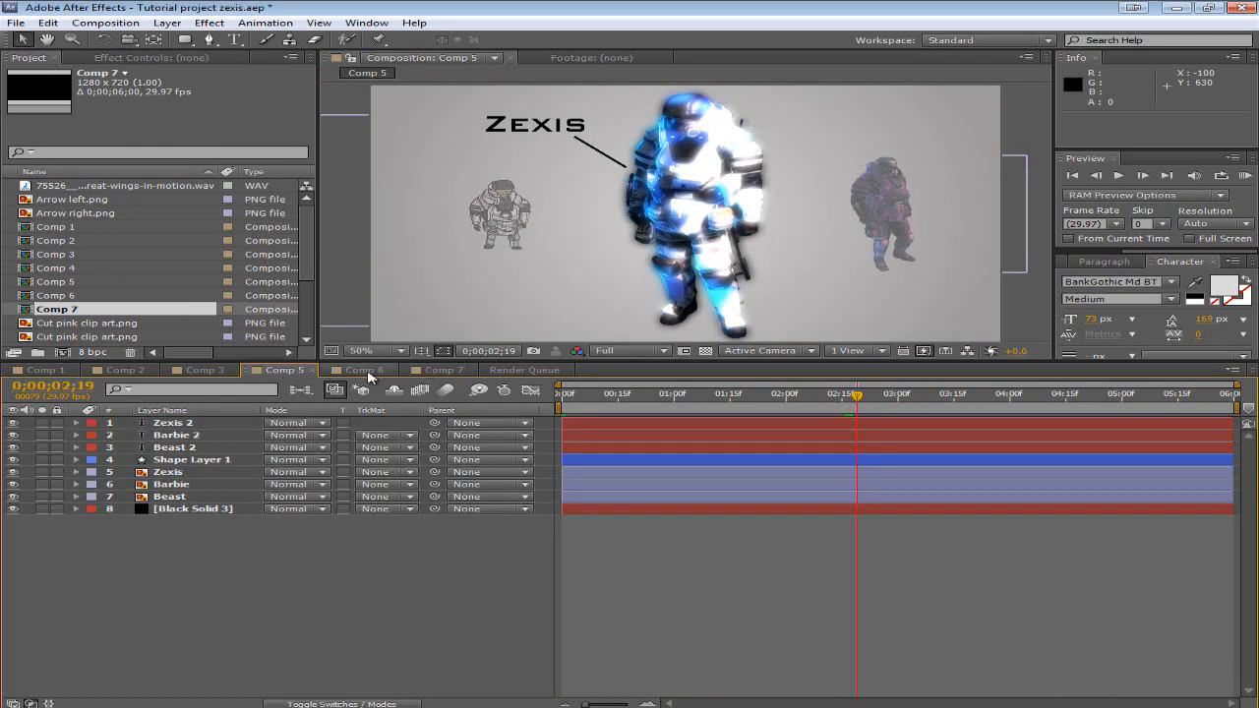
click(365, 371)
click(420, 371)
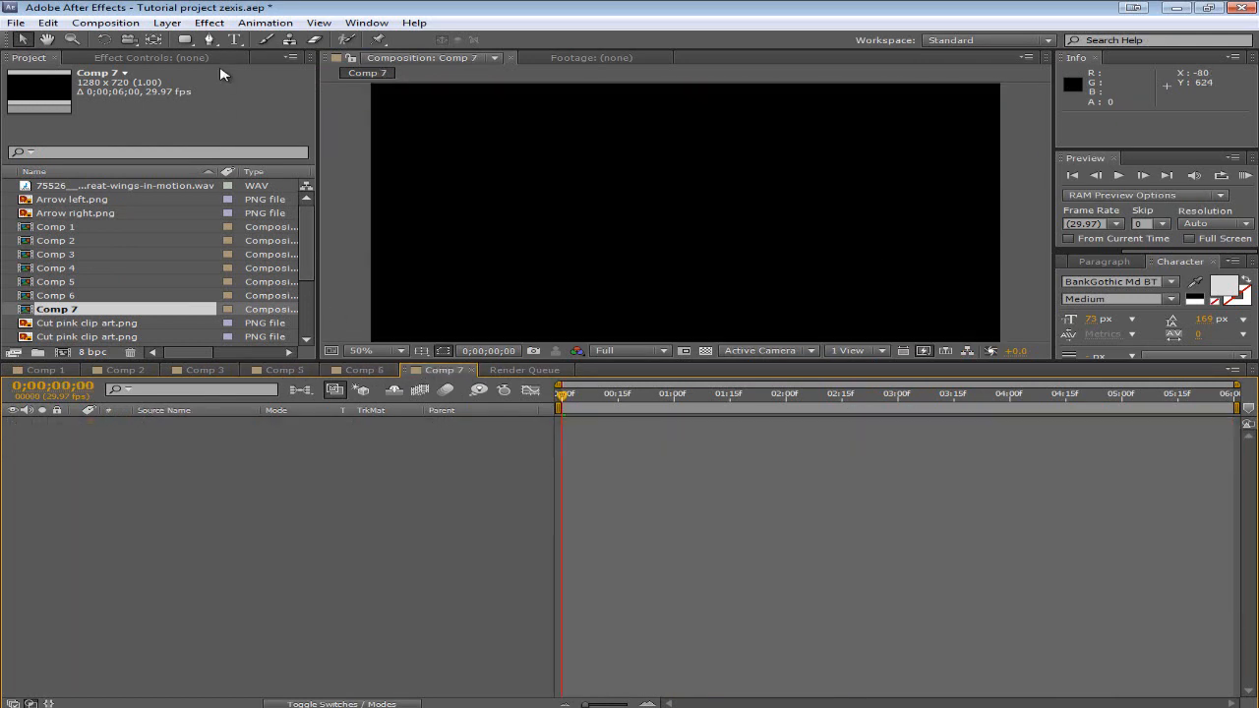
Step: Draw a rounded rectangle about 712 by 322 px across the middle of Comp 7, with a solid red fill and no stroke
click(184, 39)
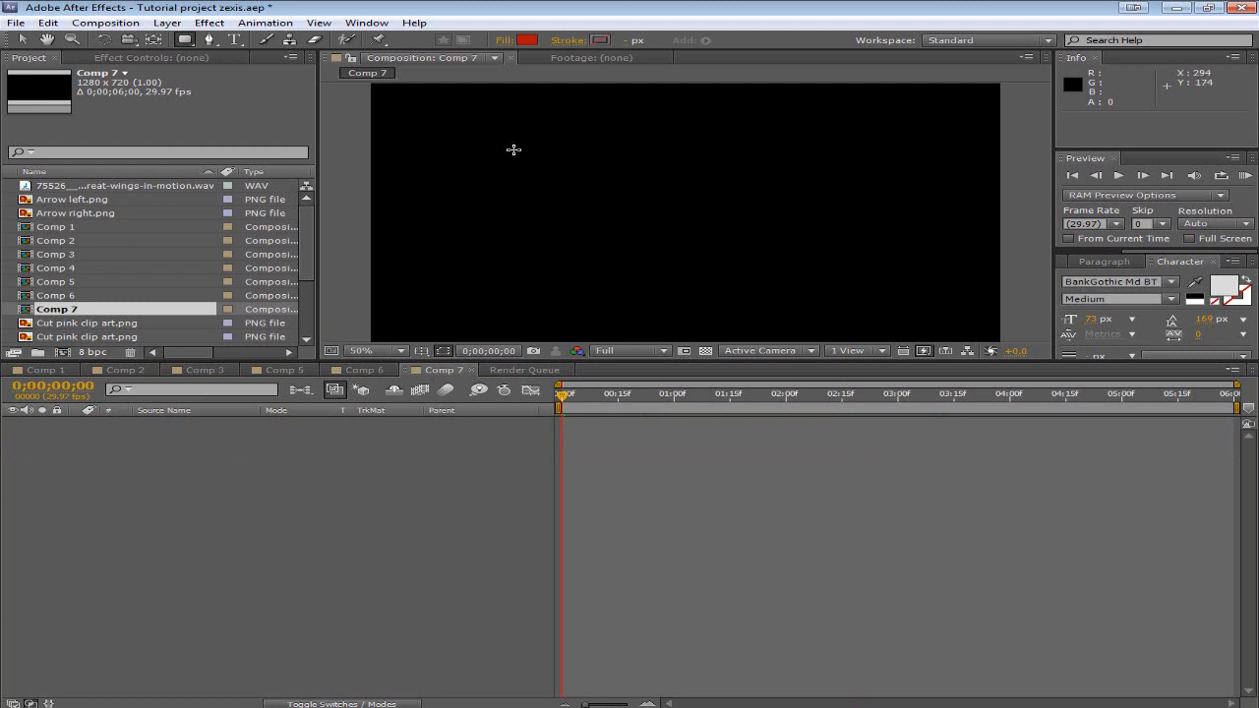
drag(184, 39, 248, 69)
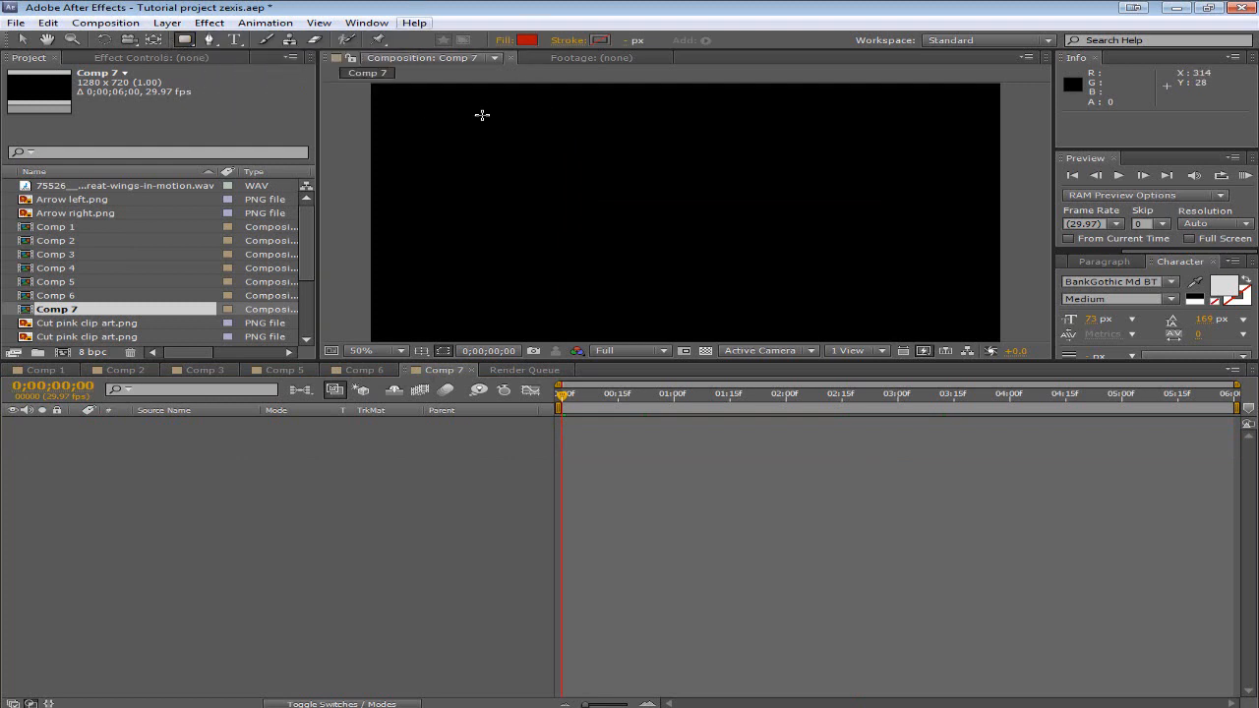
click(503, 40)
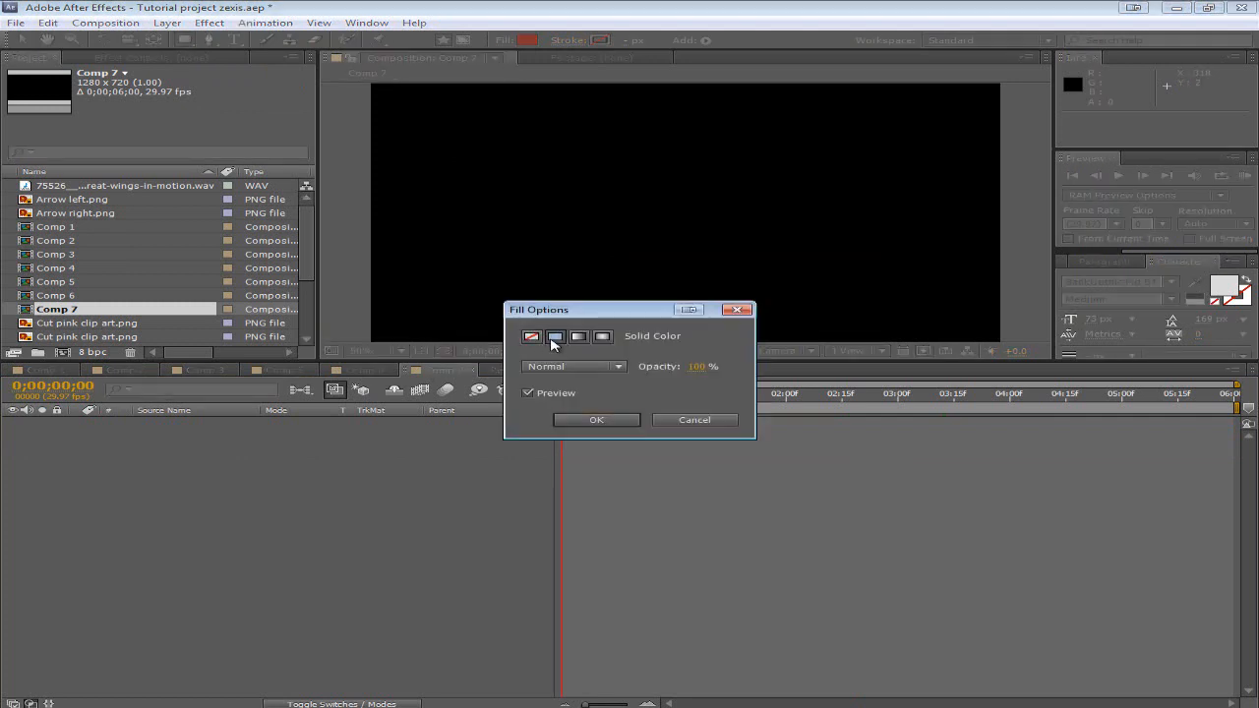
click(586, 421)
click(570, 42)
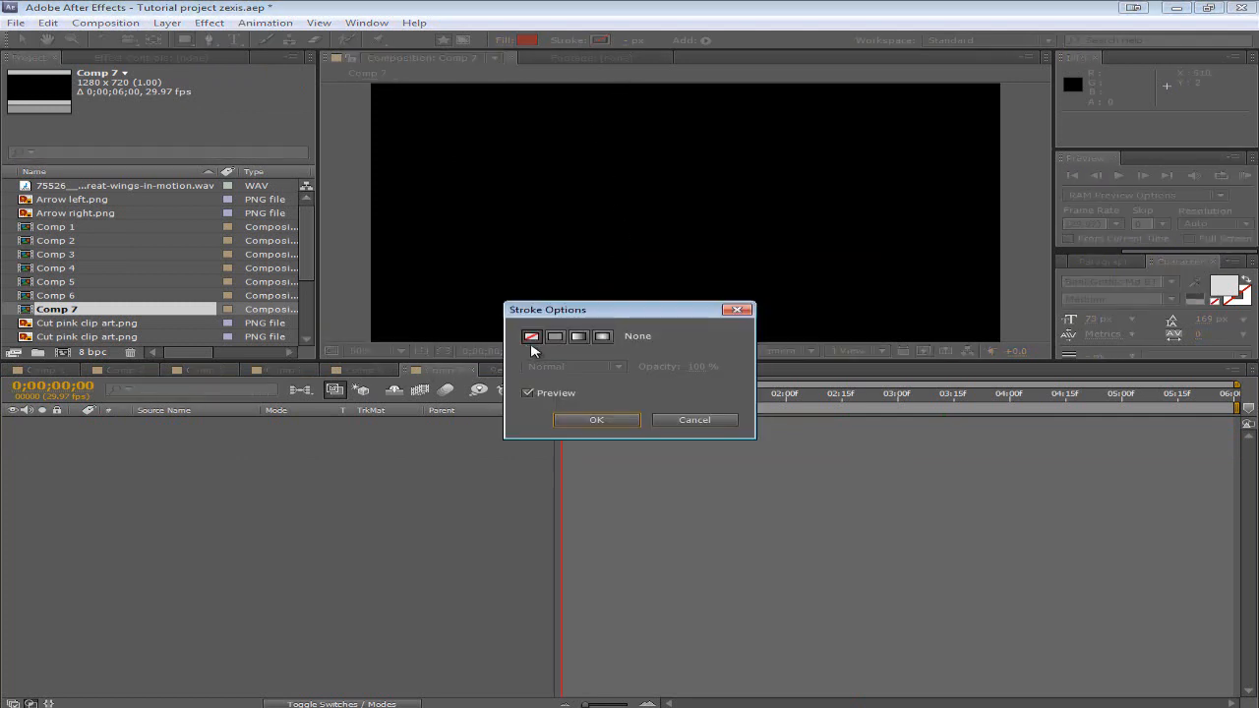
click(590, 419)
drag(522, 147, 872, 263)
click(323, 528)
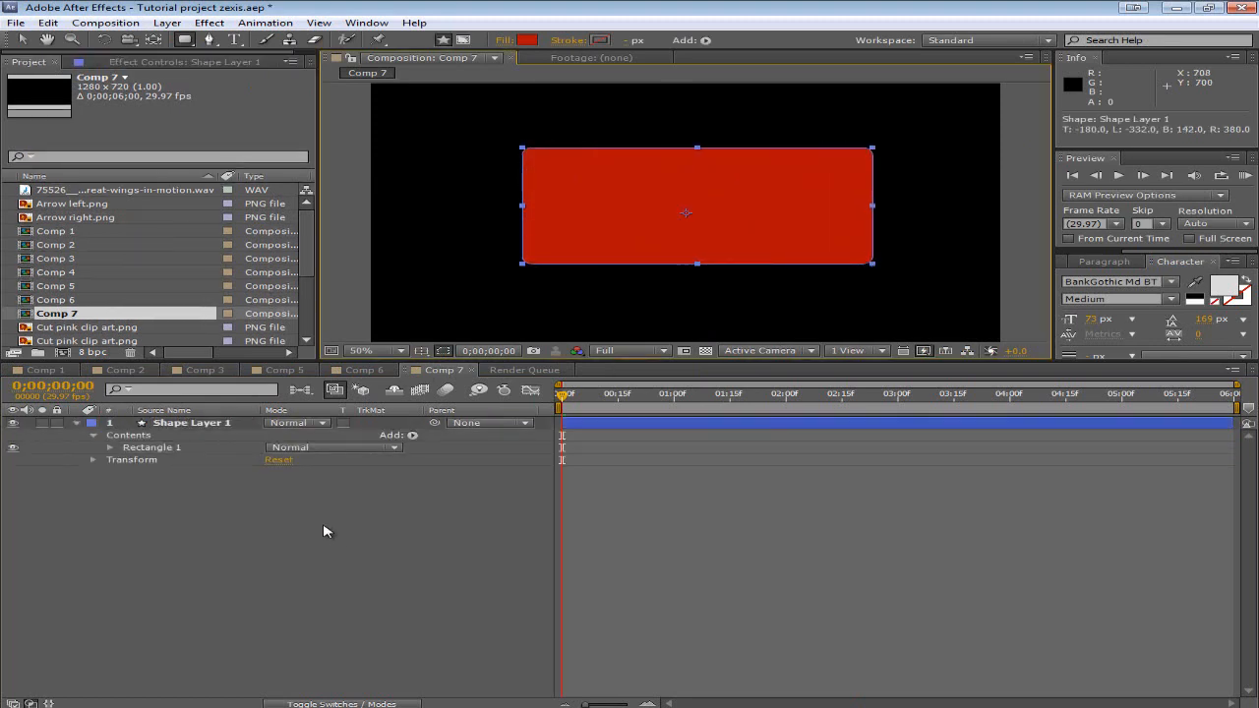
Step: Apply a Gaussian Blur with a blurriness of 32.4 to the red rectangle's shape layer
click(155, 424)
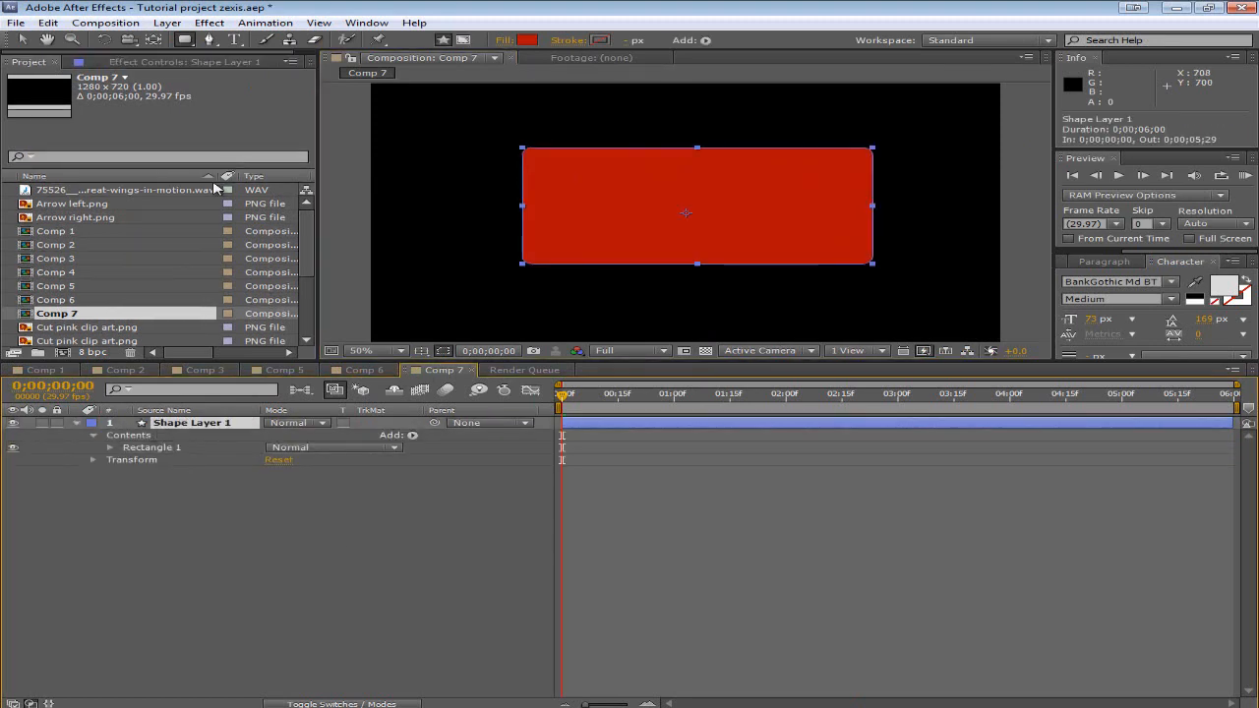
click(208, 23)
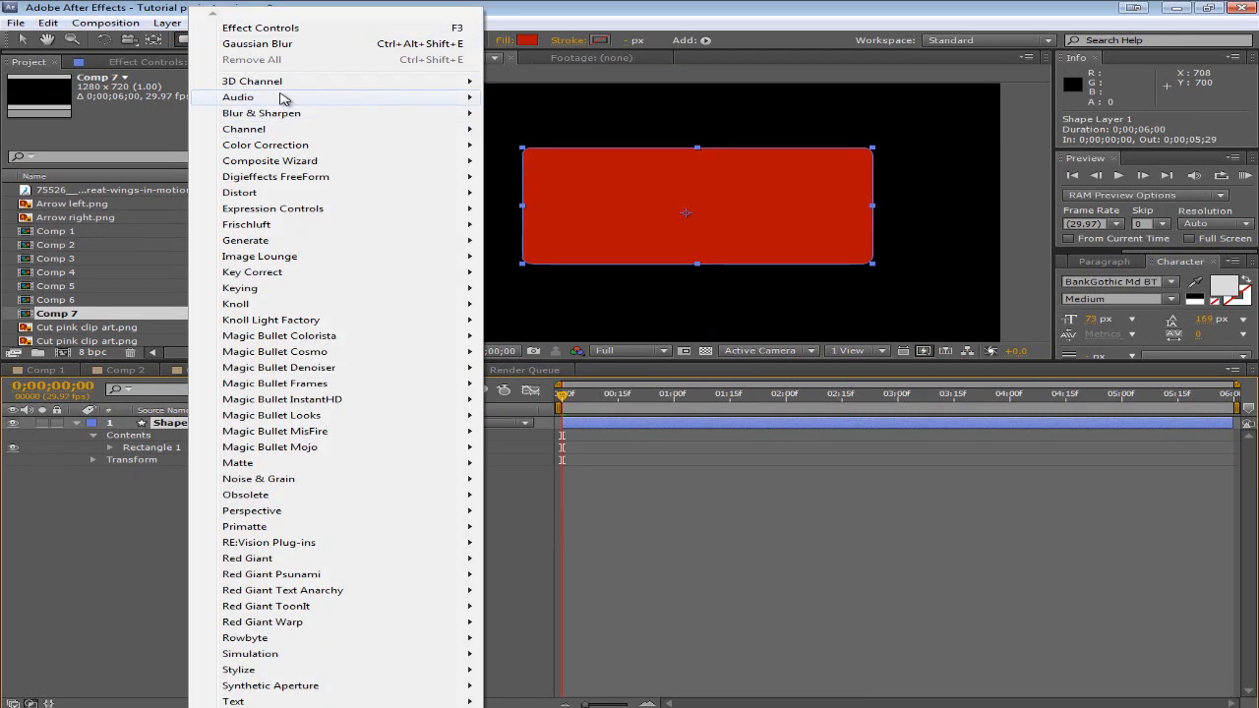
mouse_move(274, 118)
click(590, 272)
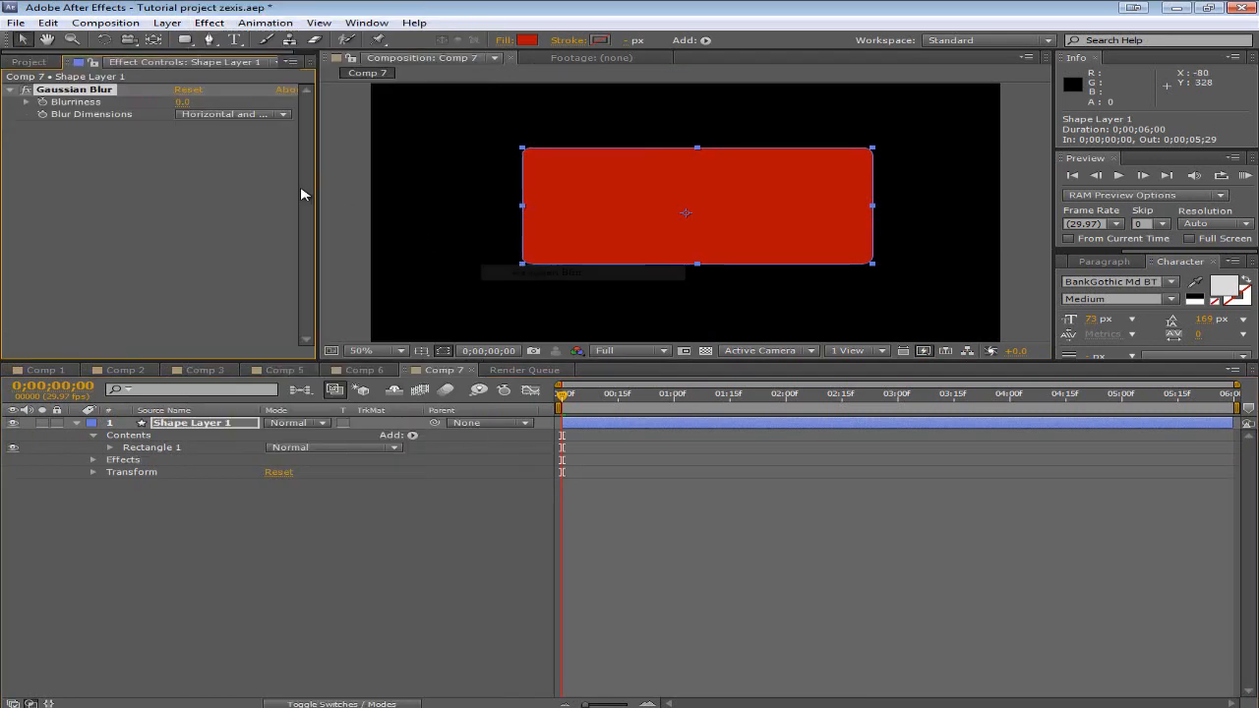
drag(182, 101, 350, 110)
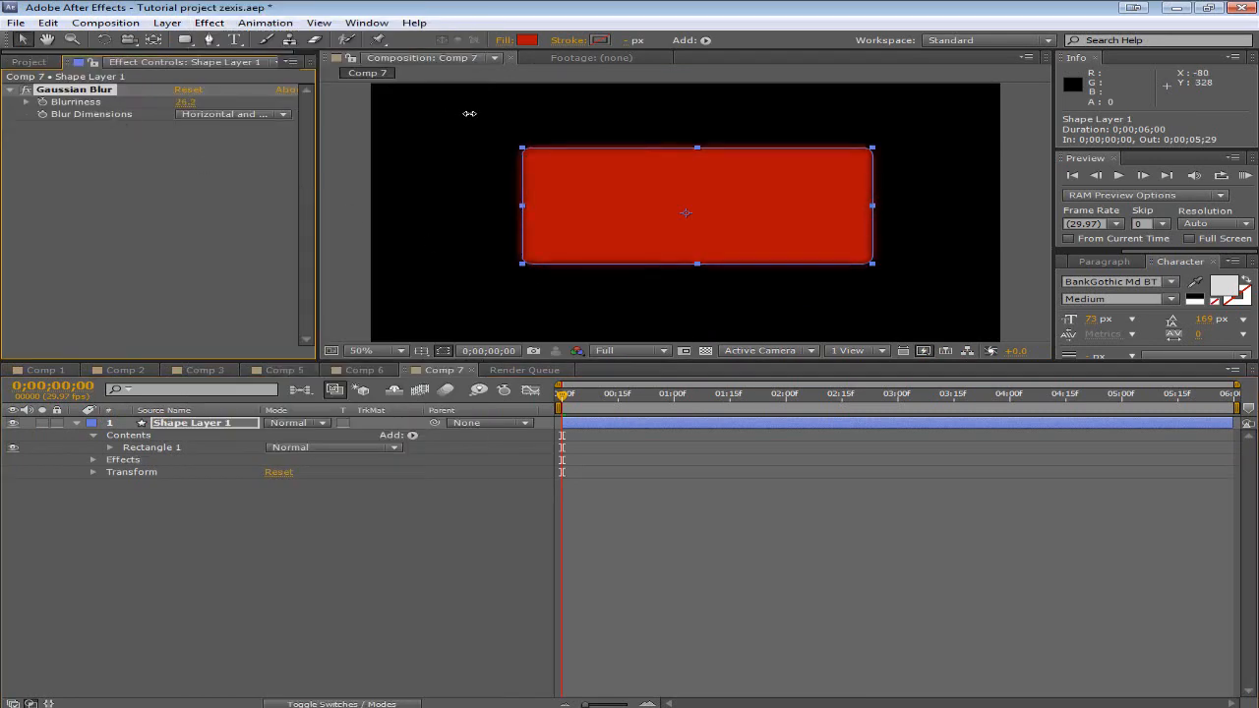
drag(469, 113, 523, 116)
click(388, 531)
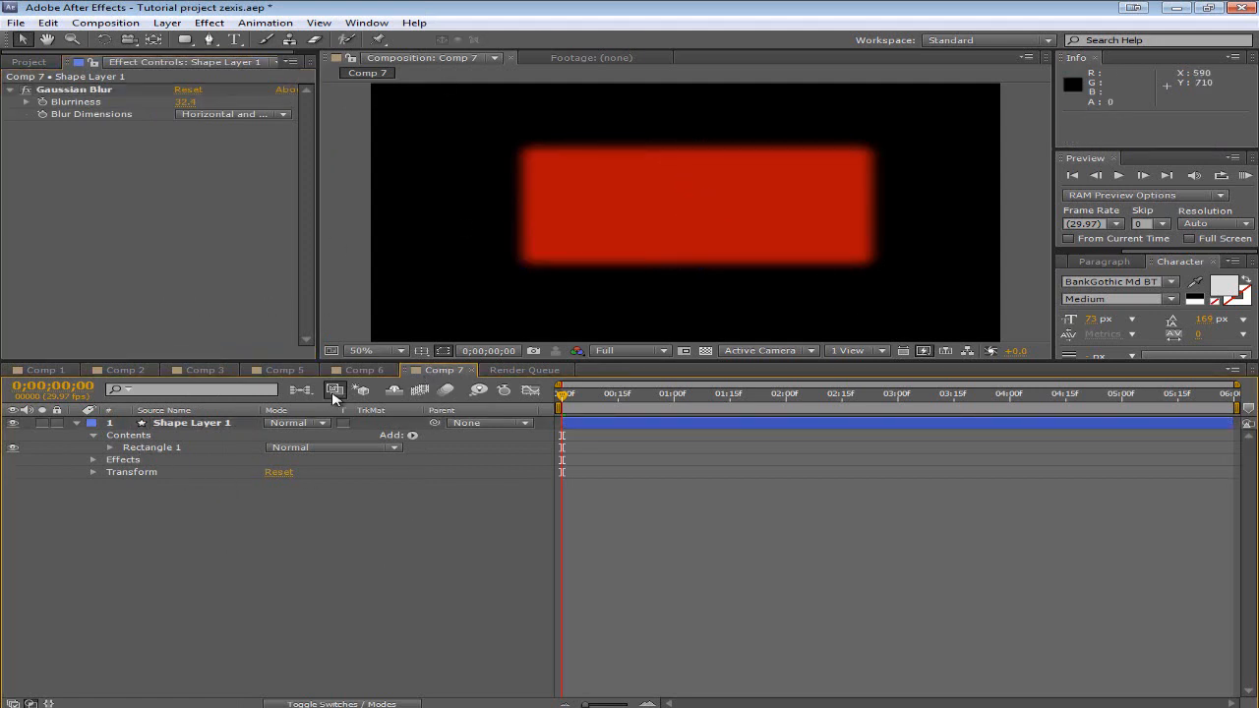
Step: Copy the Loading, Zexis Selected and shape layers from Comp 6 into Comp 7, and delete Comp 7's original rectangle layer
drag(255, 534, 248, 428)
click(364, 370)
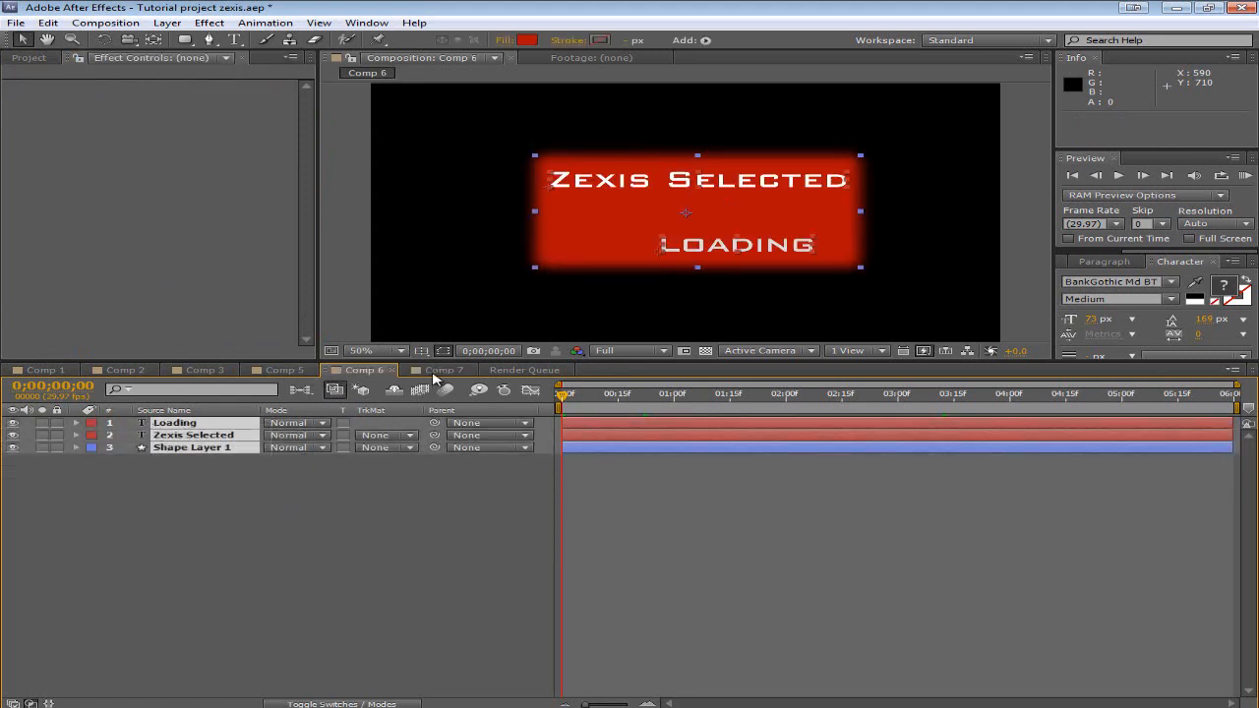
key(ctrl+c)
click(439, 370)
key(ctrl+v)
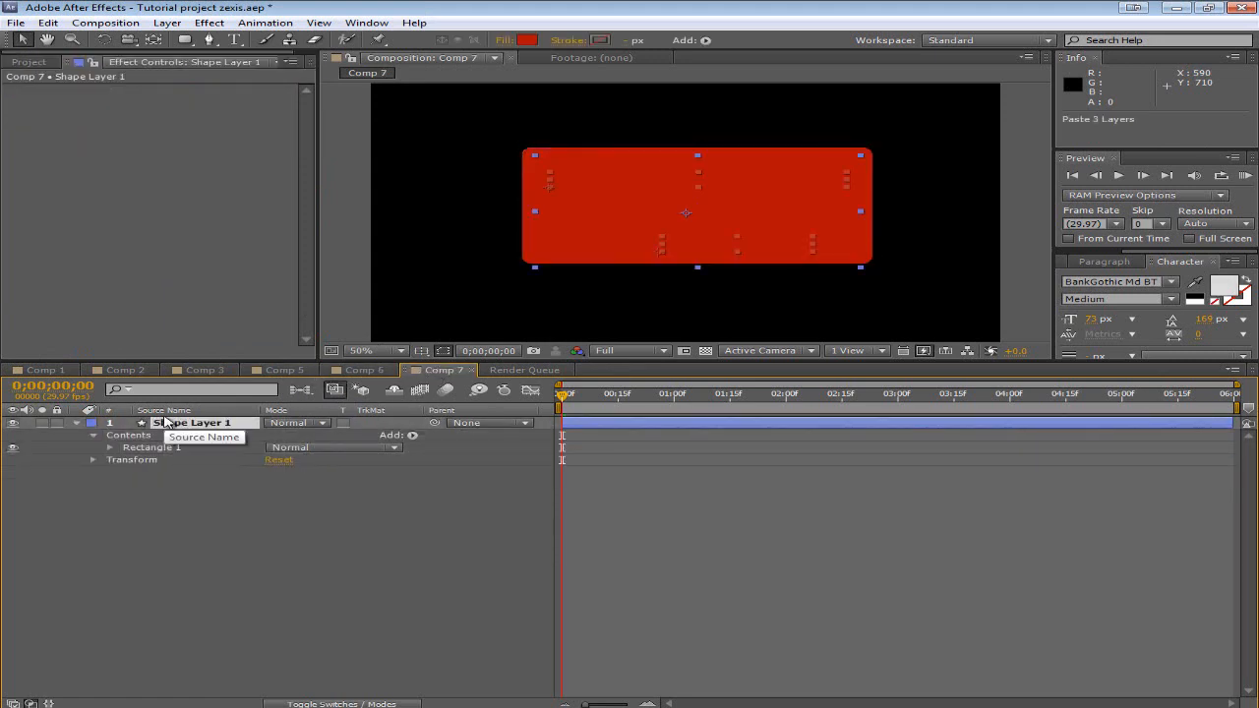
click(201, 460)
key(Delete)
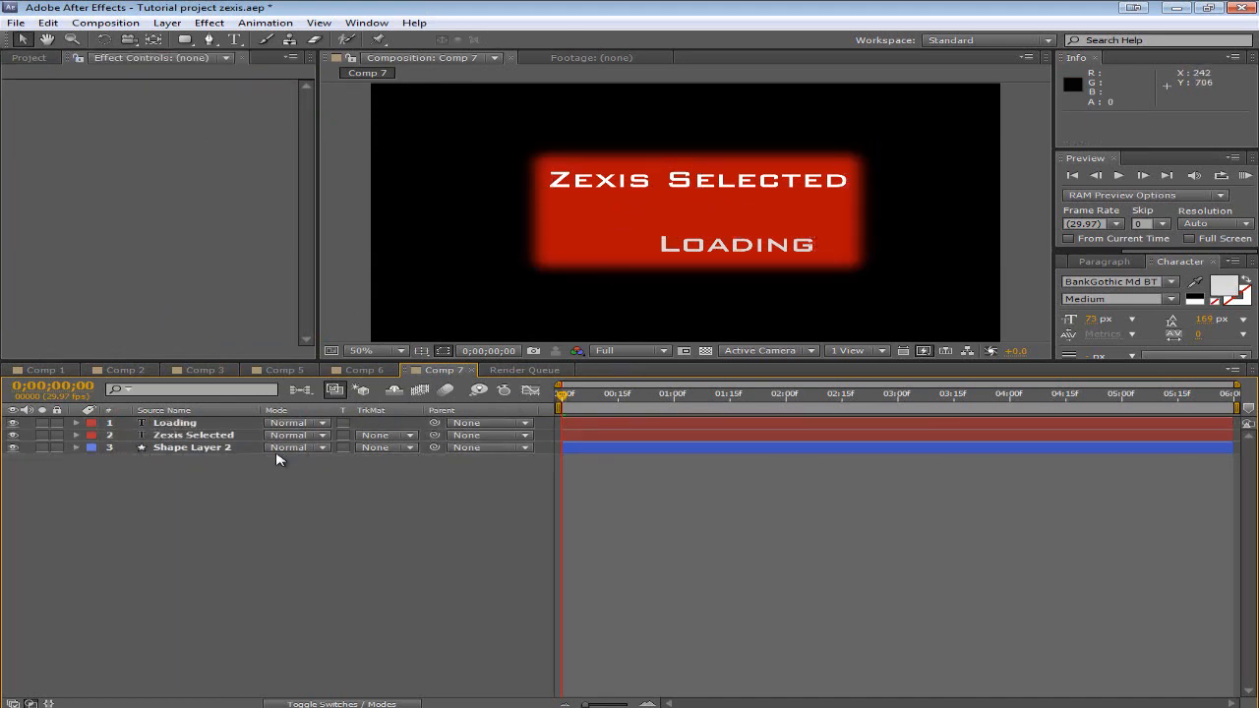
Step: Apply a Gaussian Blur with a blurriness of 2.2 to the Loading and Zexis Selected text layers in Comp 7
click(182, 434)
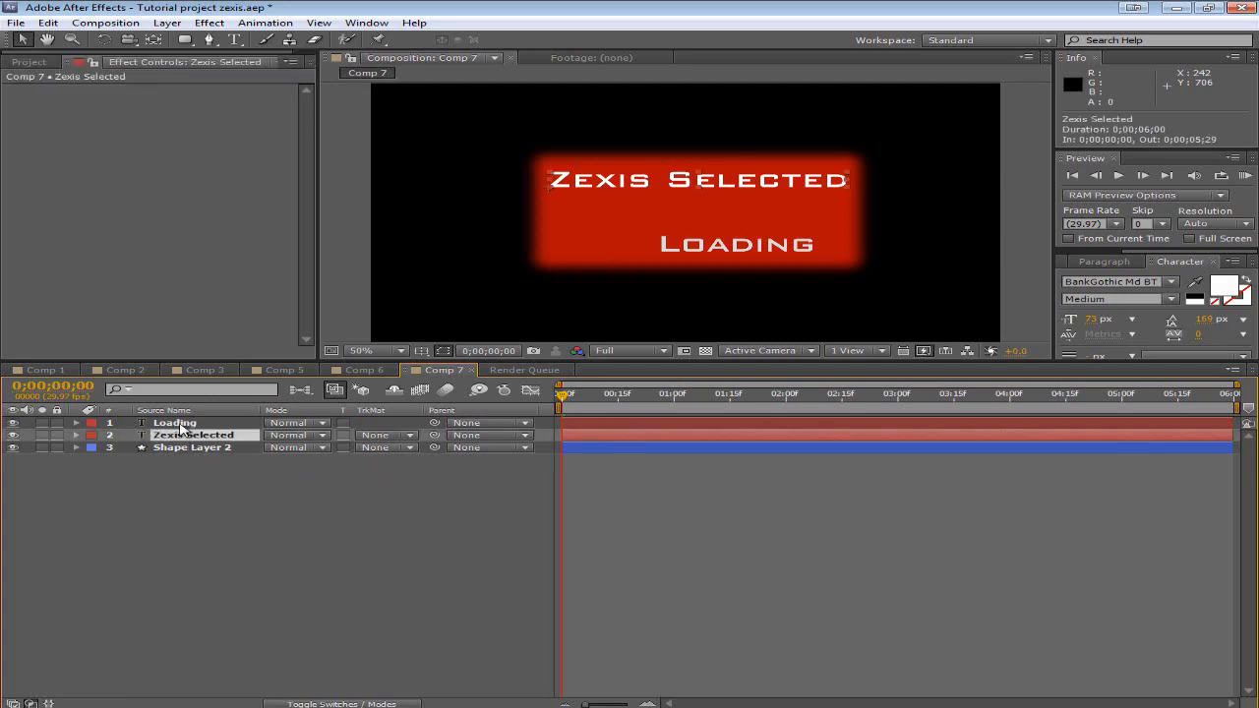
shift+click(180, 423)
click(208, 23)
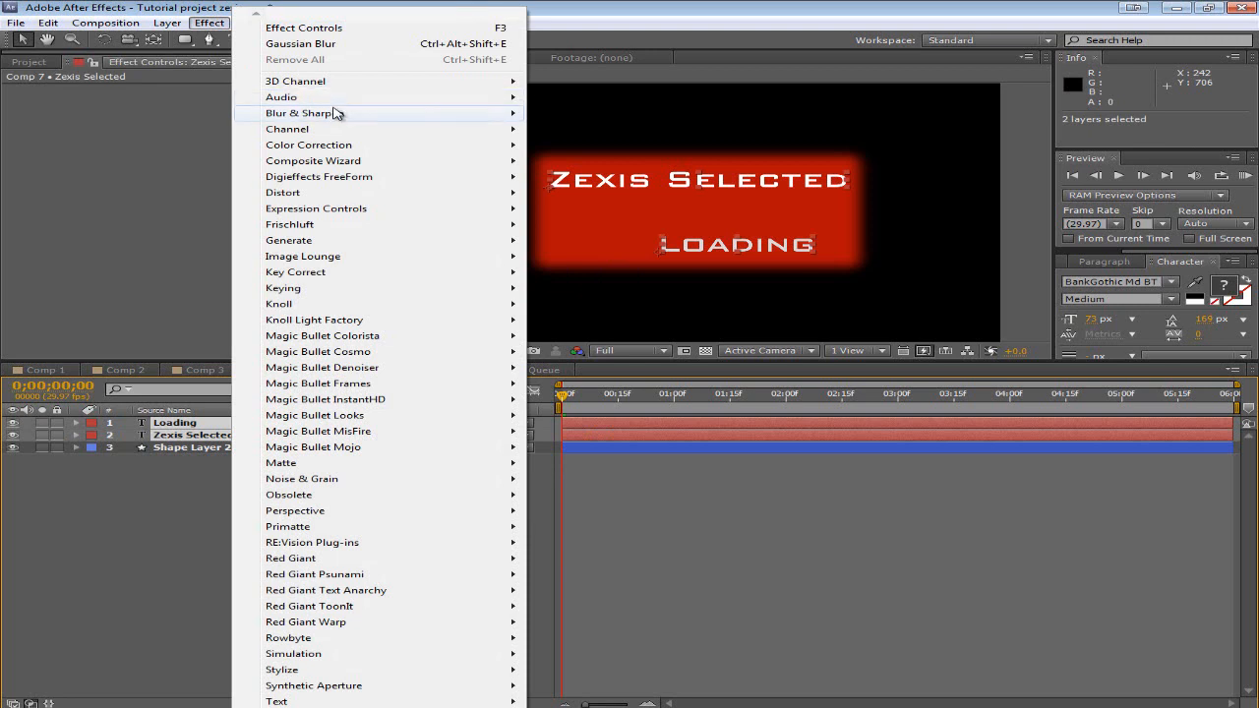
mouse_move(334, 113)
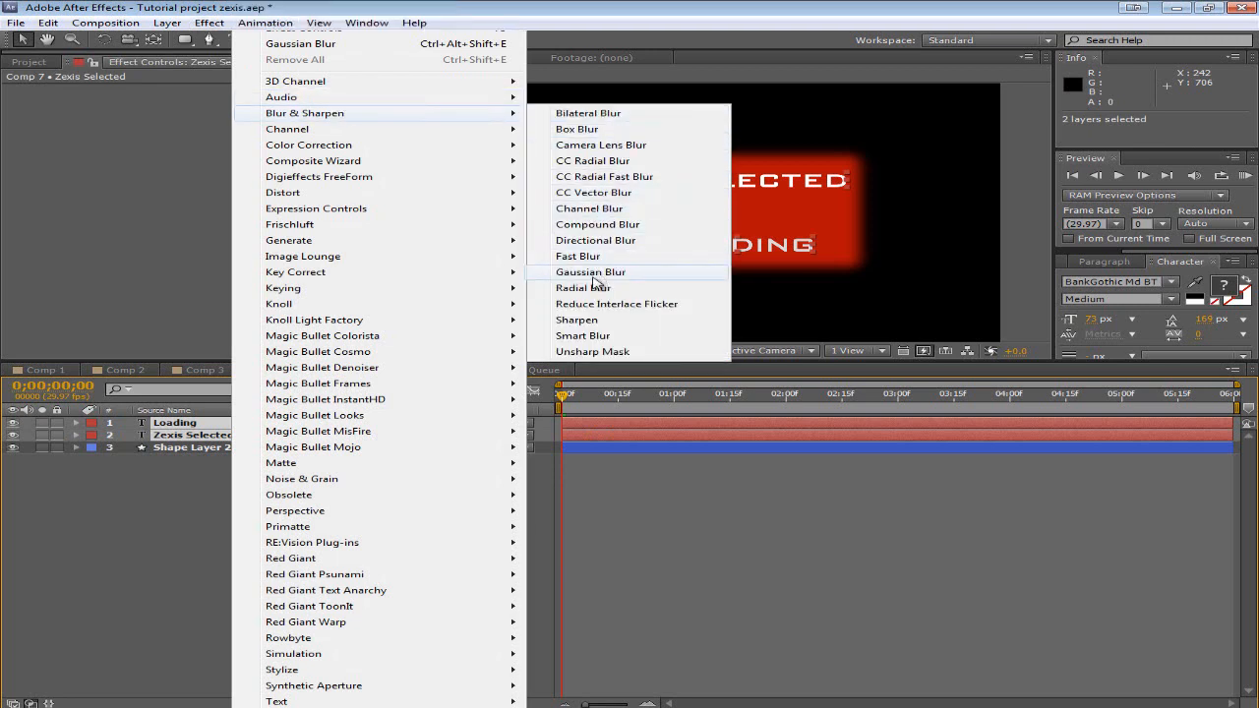
click(591, 271)
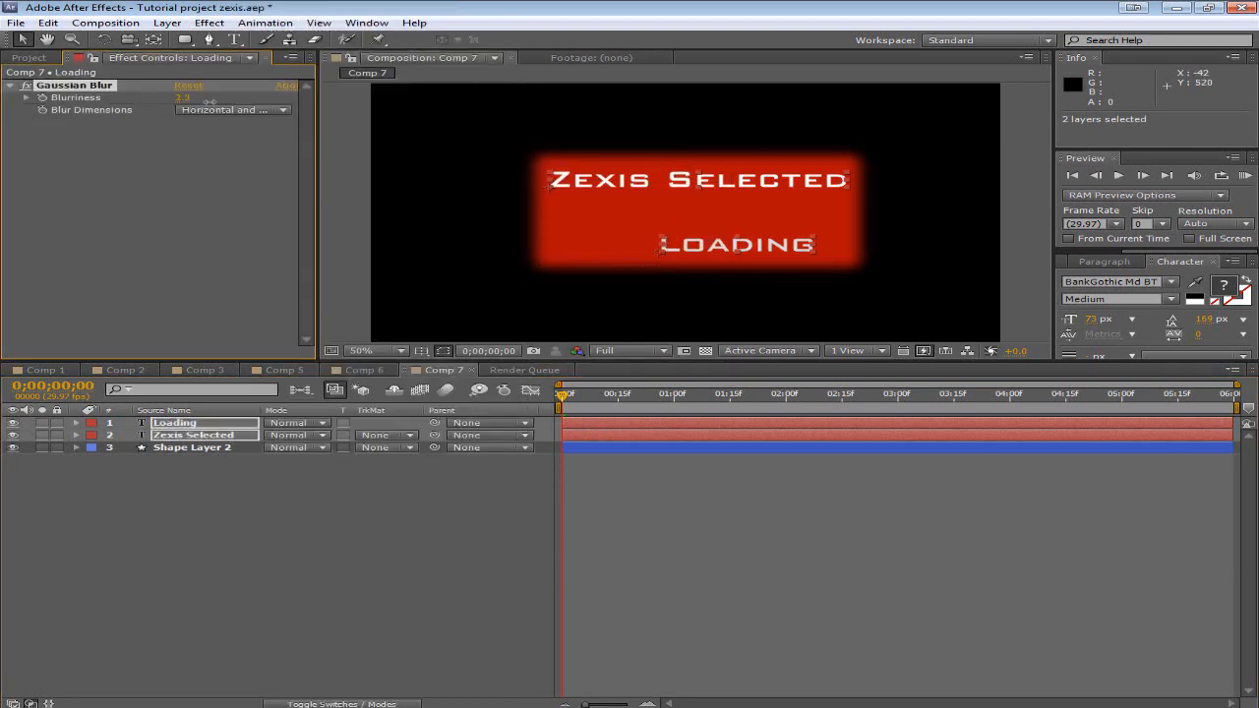
click(419, 473)
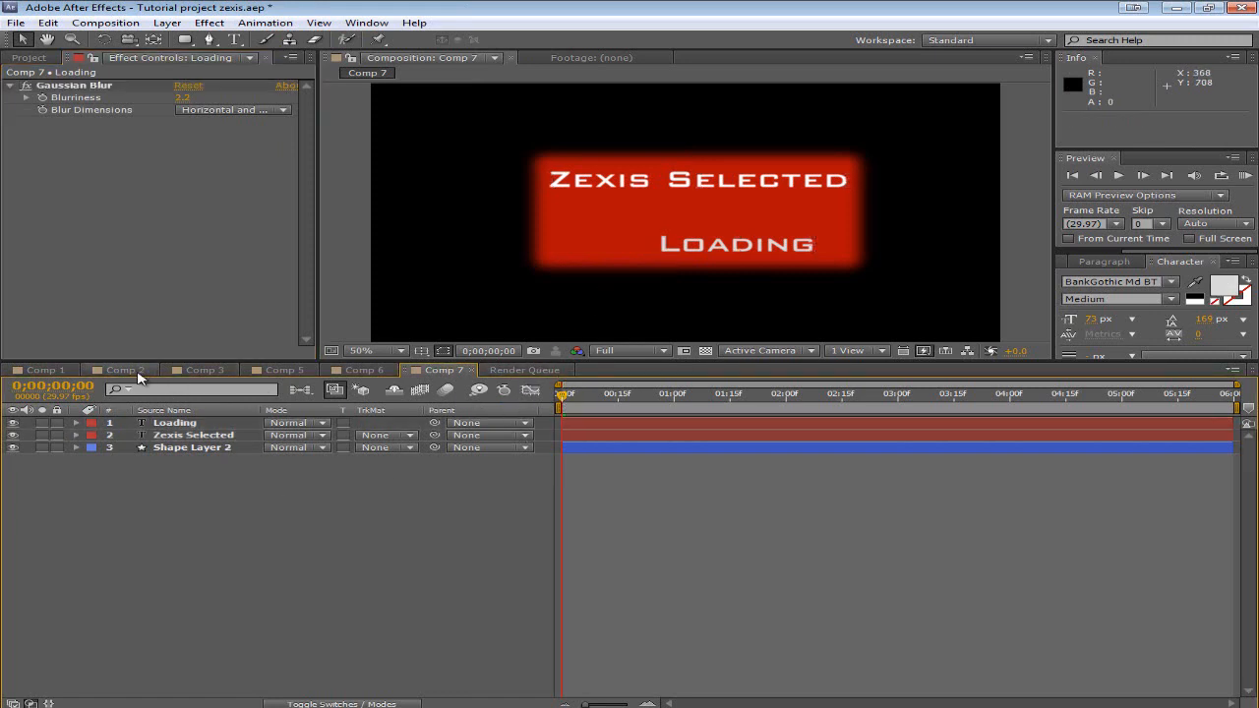
Step: Review the Character Selected panel's timing in Comp 2, and return to the first frame of Comp 6 with its layers deselected
click(136, 371)
drag(913, 401, 950, 397)
click(383, 372)
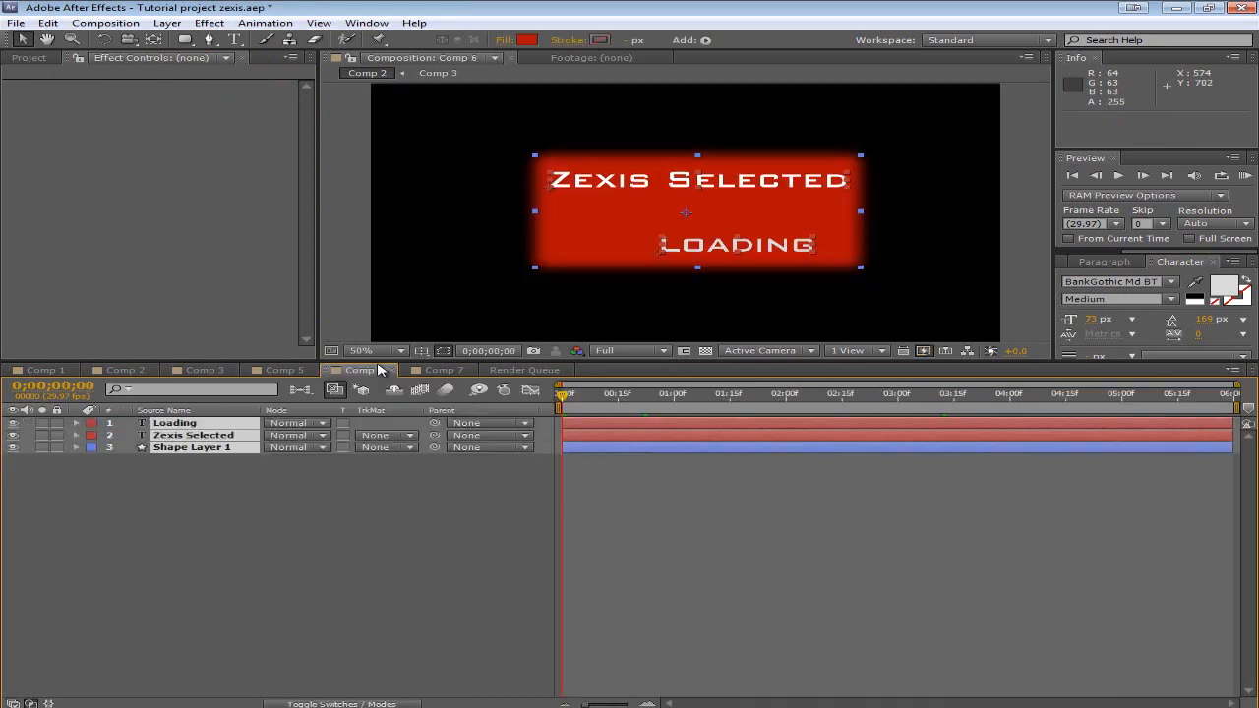
click(298, 515)
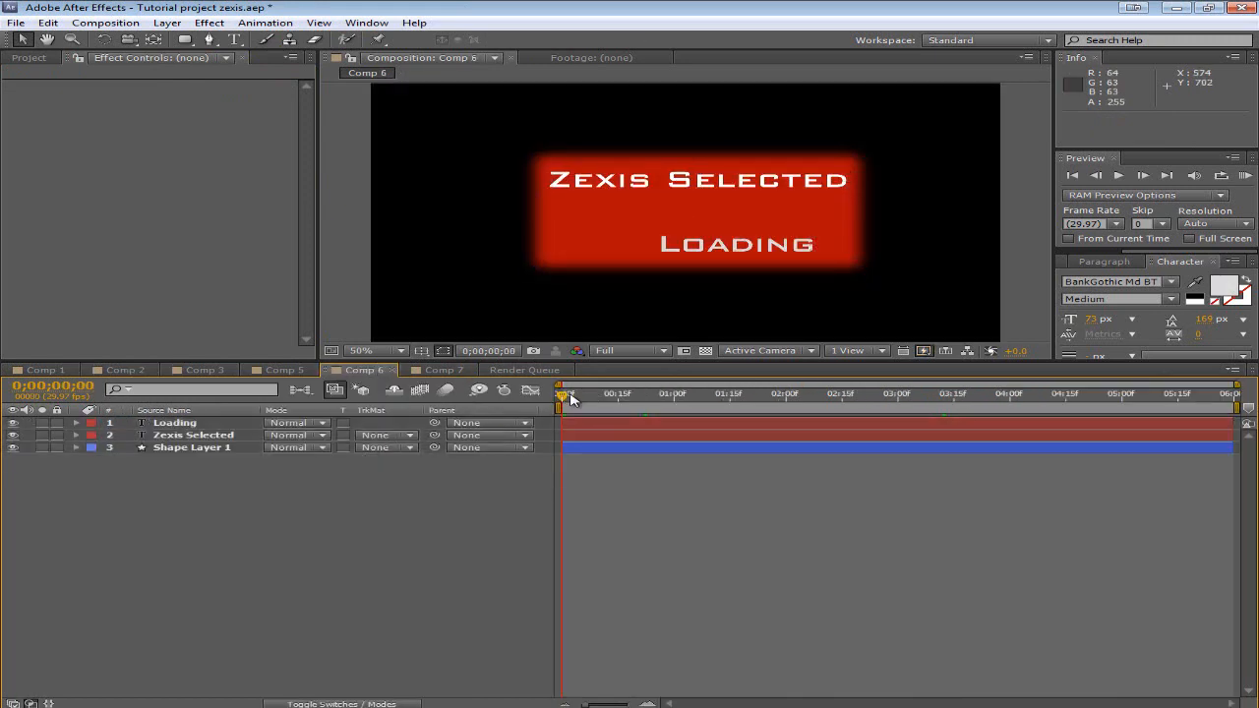
drag(567, 396, 531, 399)
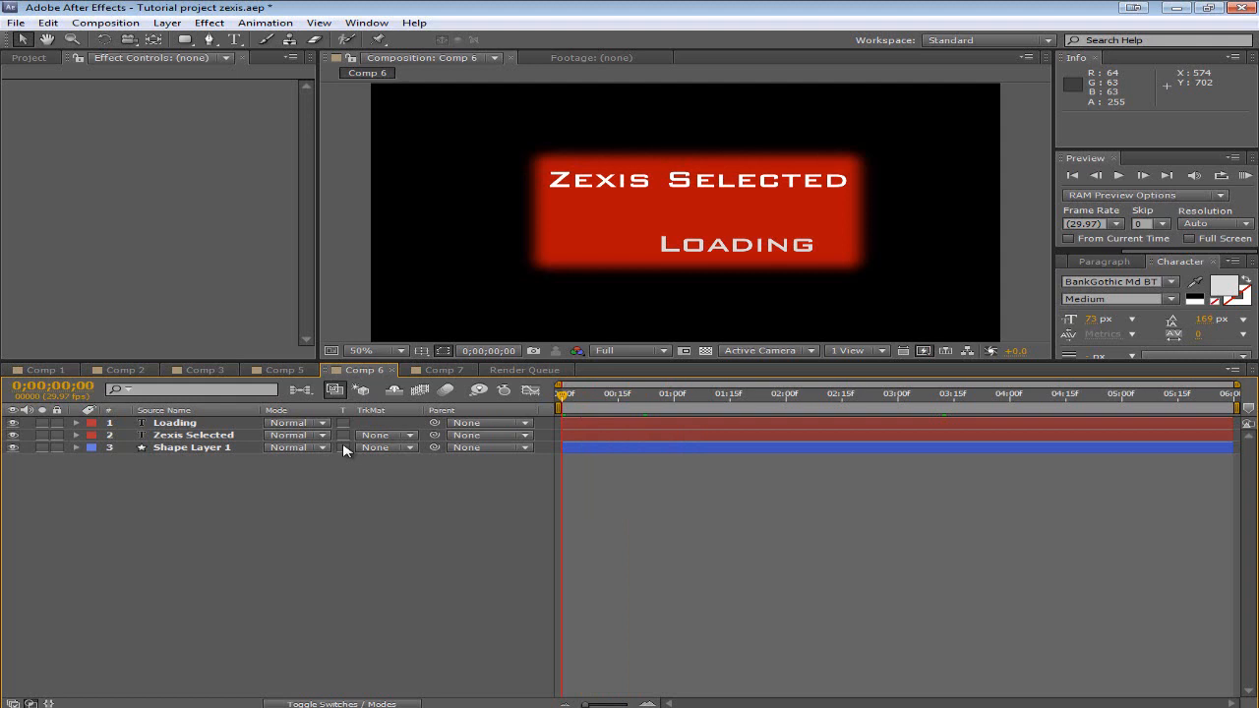
Step: Examine the Source Text keyframes of Comp 6's Loading layer, checking the text at 0;00;00;04 and previewing the animation from the start
click(76, 424)
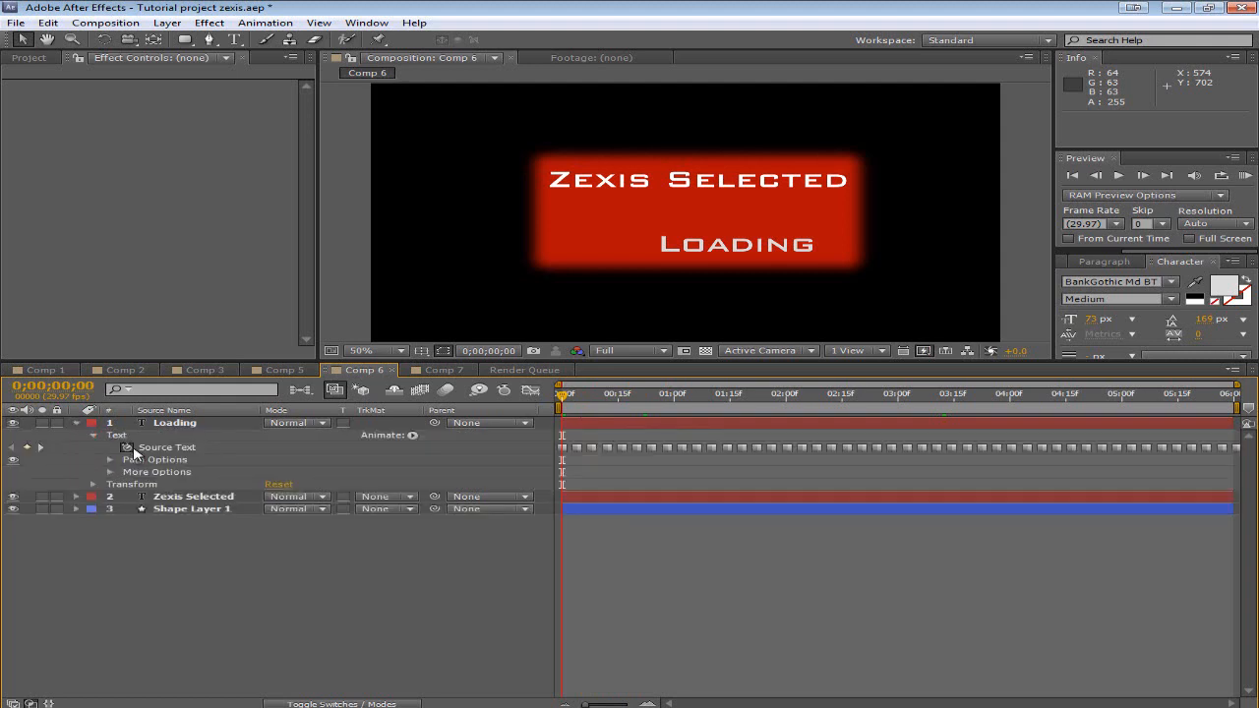
click(164, 450)
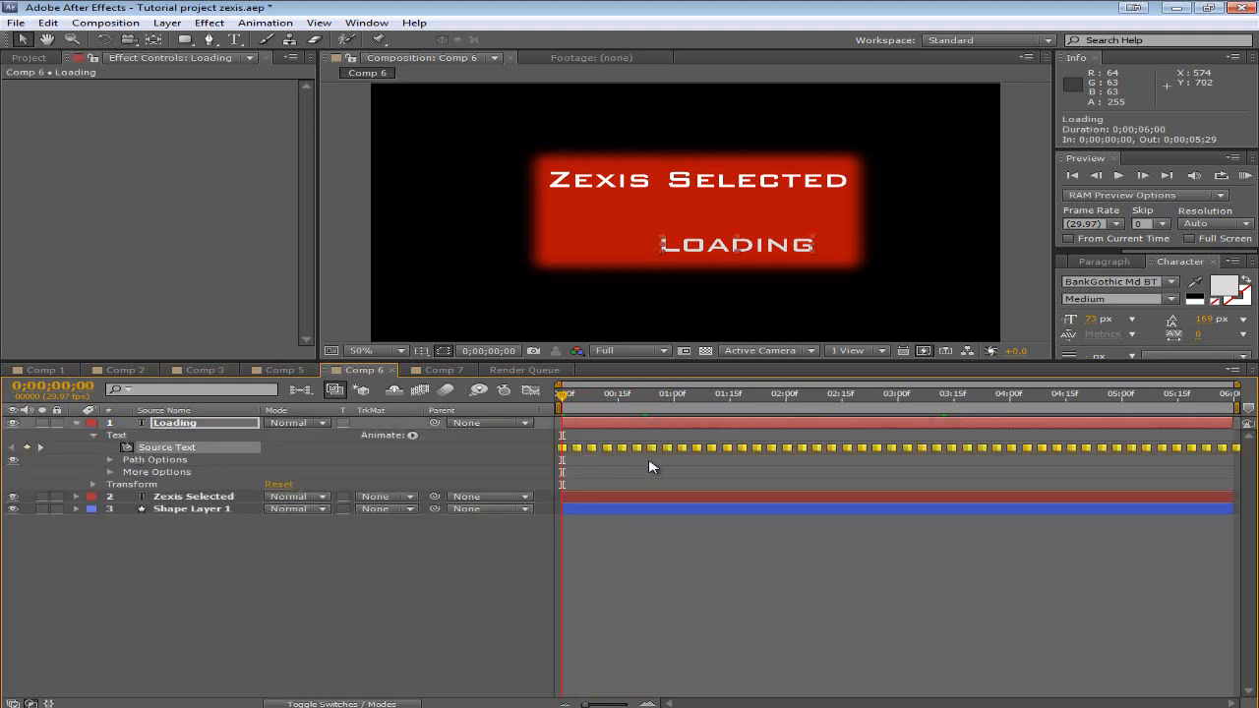
drag(562, 397, 578, 397)
click(579, 461)
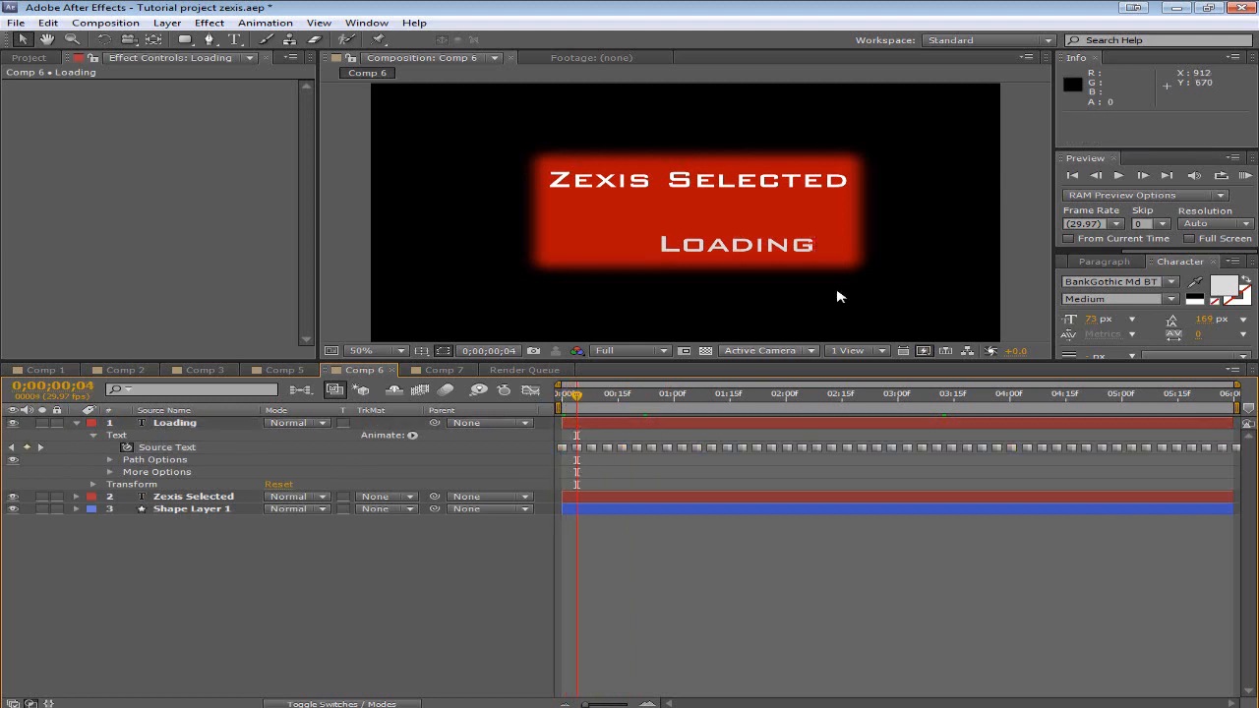
click(234, 39)
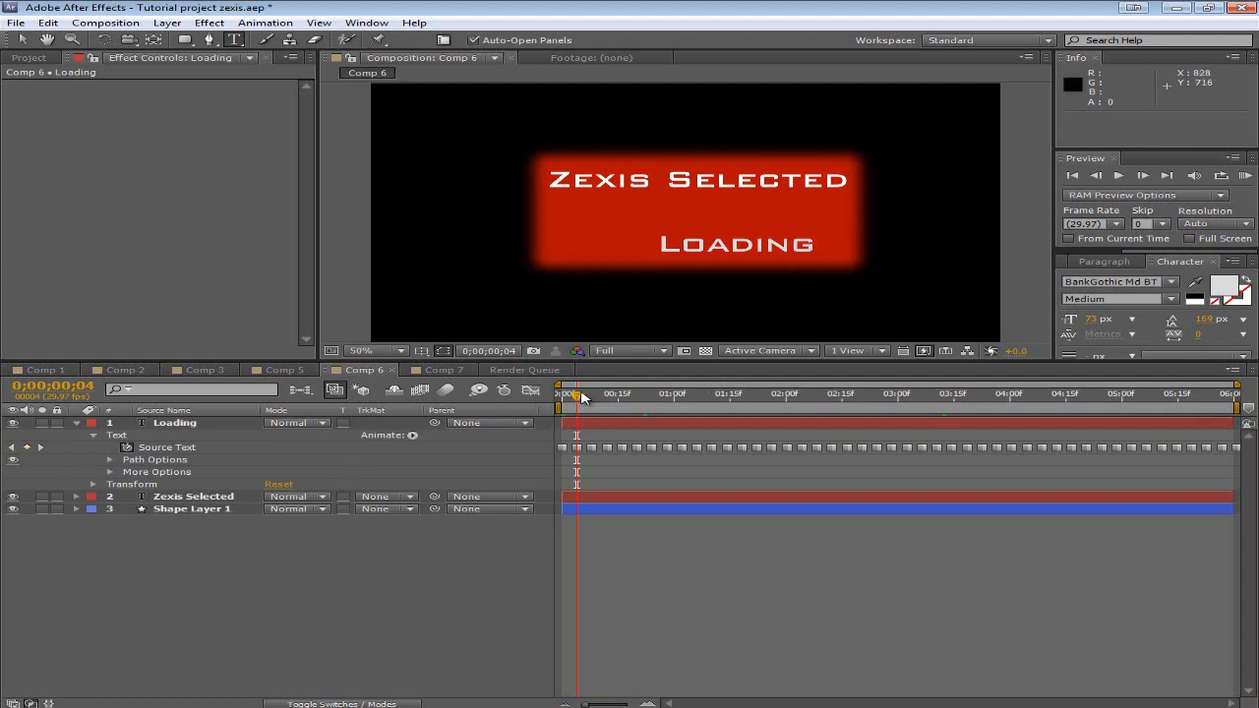
drag(578, 395, 491, 489)
key(space)
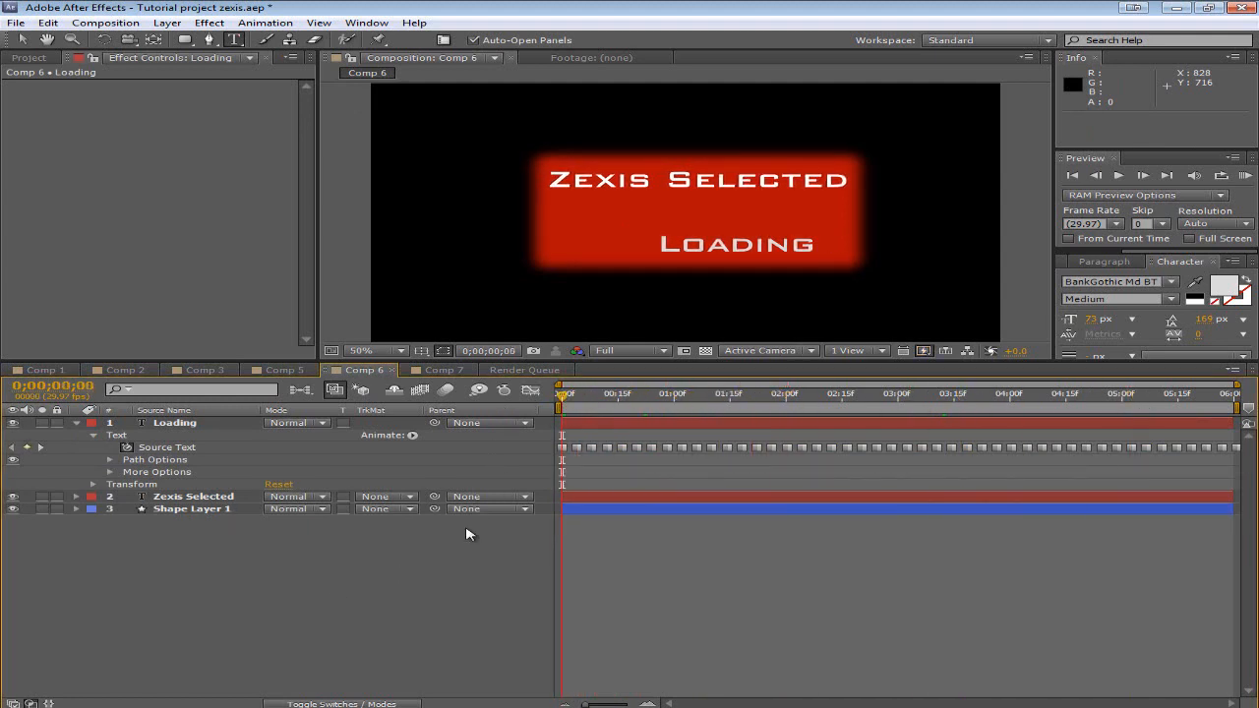
Step: Collapse the Loading layer's properties in Comp 6, and review the Character Selected panel in Comp 2
mouse_move(563, 400)
mouse_down()
mouse_move(1032, 411)
mouse_move(561, 405)
mouse_up()
click(77, 423)
drag(248, 536, 171, 415)
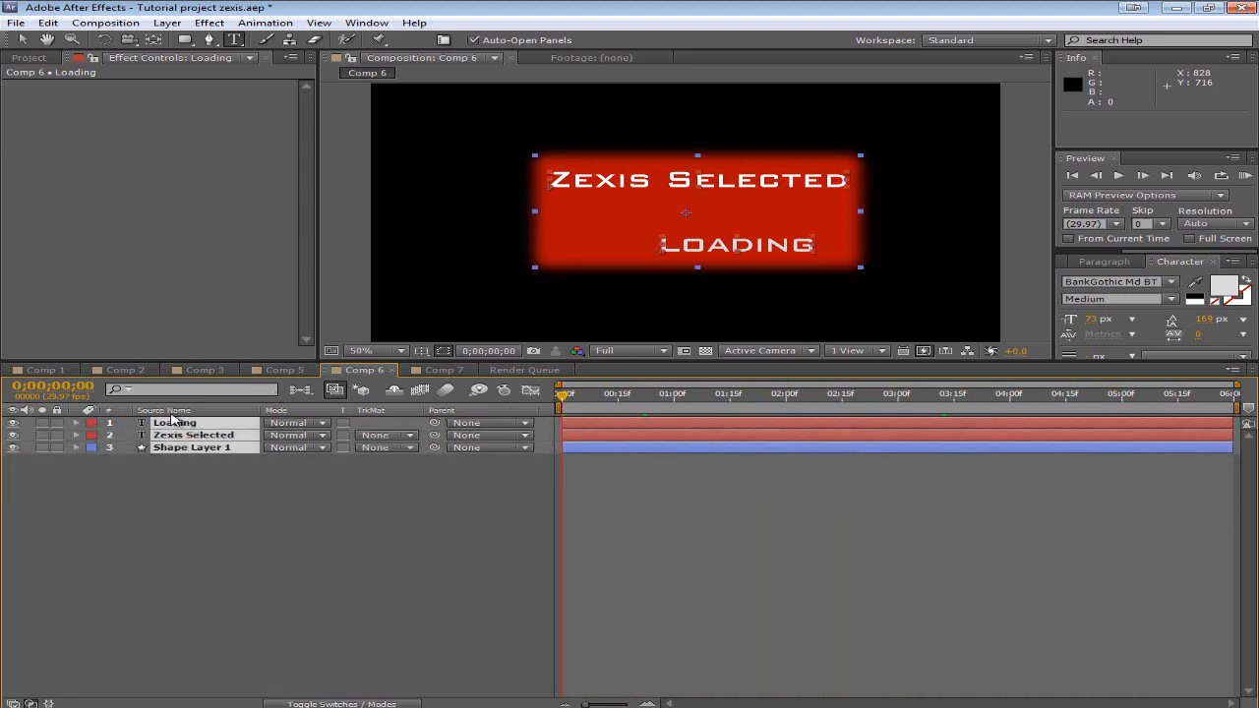
click(270, 464)
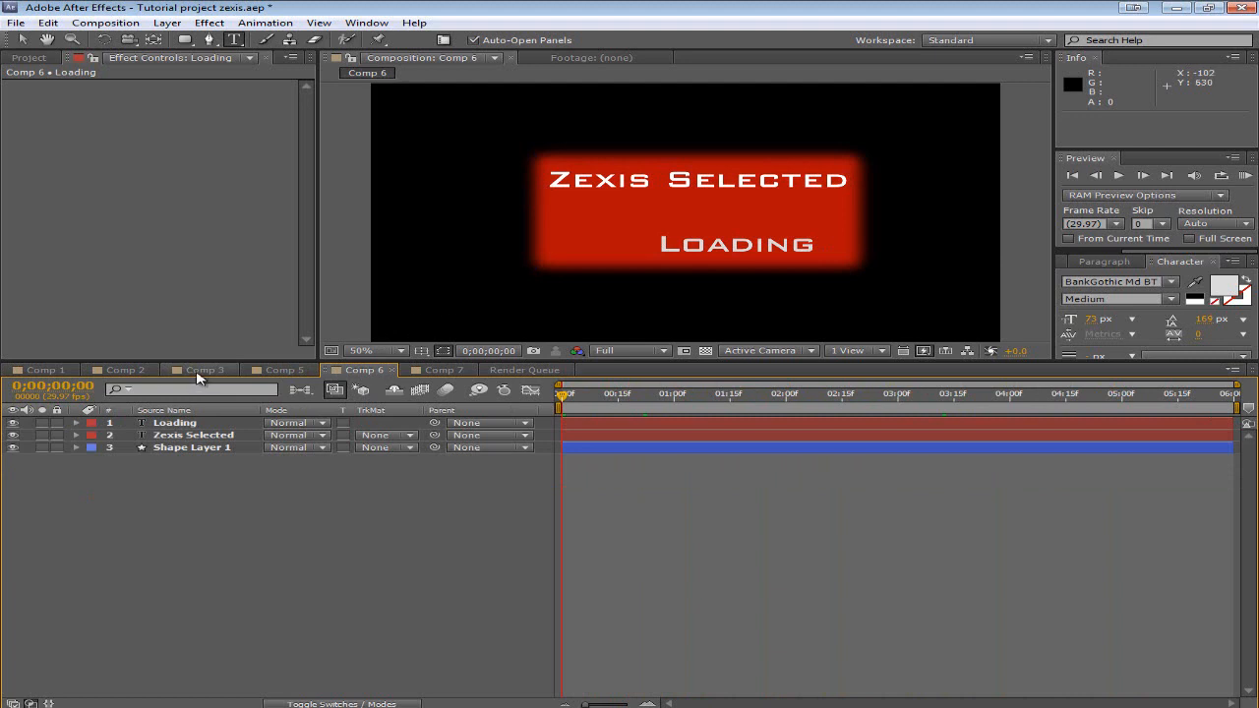
click(132, 370)
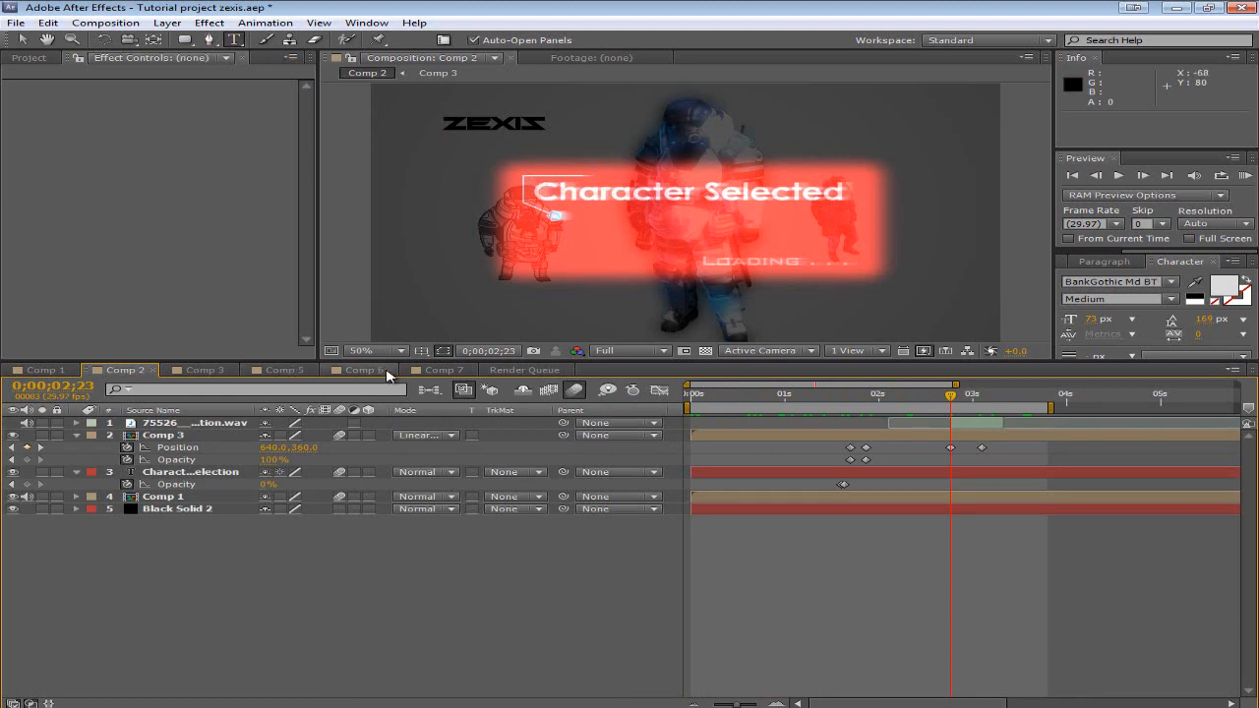
click(364, 370)
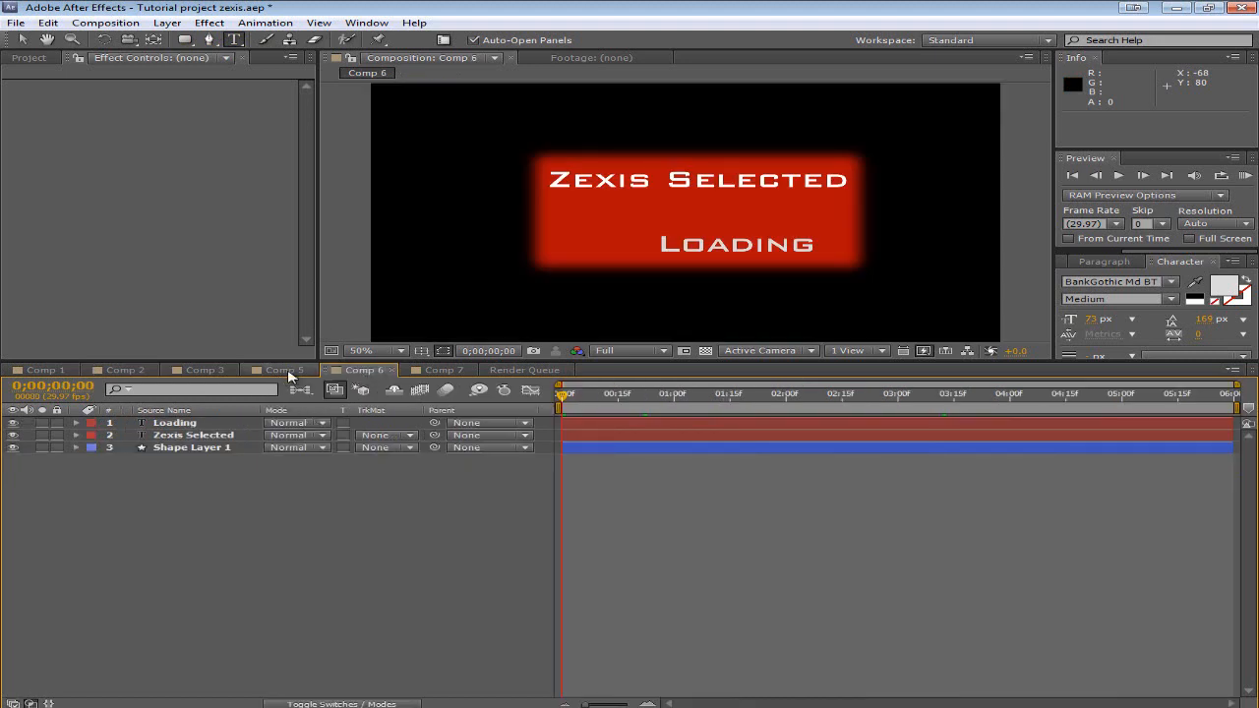
Step: Pre-compose all the layers of Comp 5 into a composition named Characters, moving all attributes into it
click(284, 370)
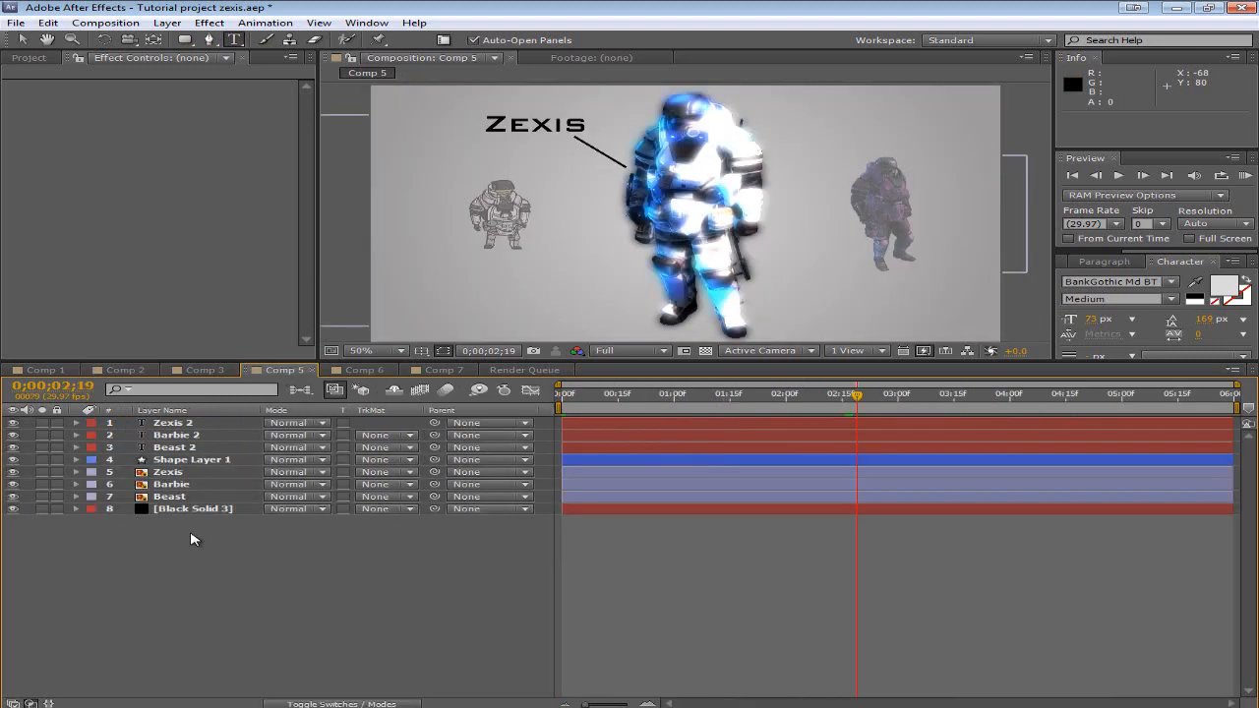
drag(209, 553, 236, 407)
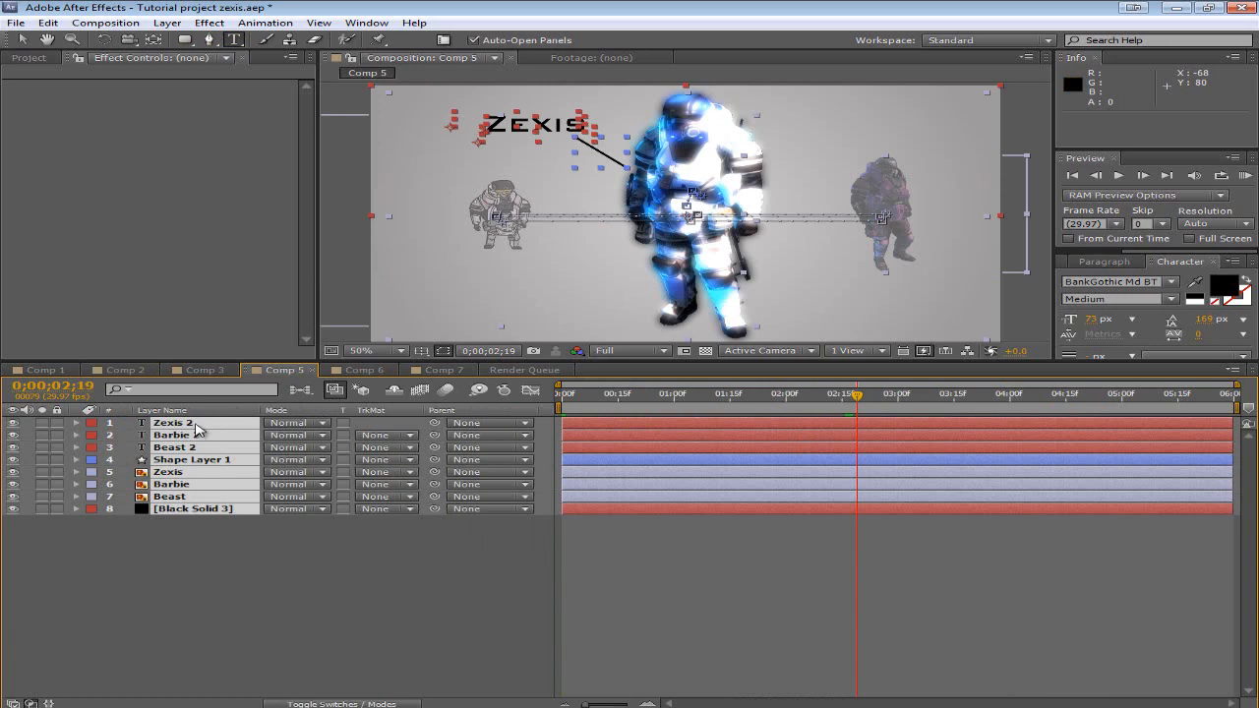
right_click(194, 424)
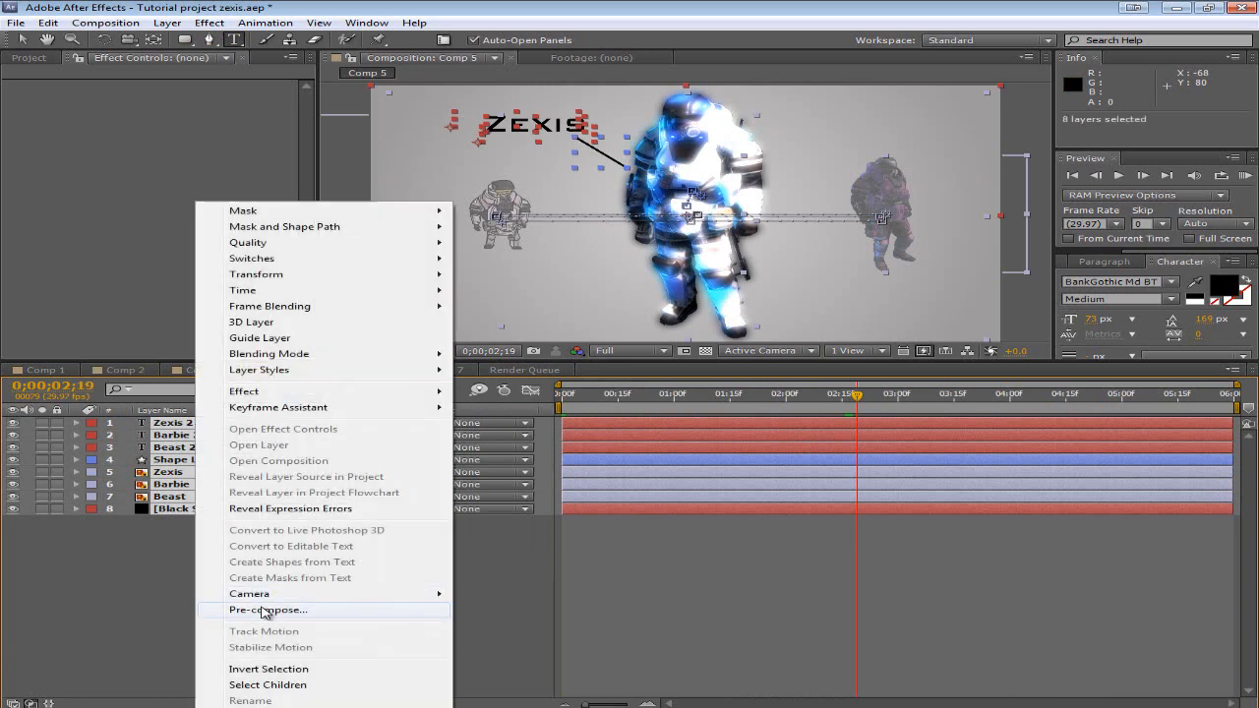
click(236, 610)
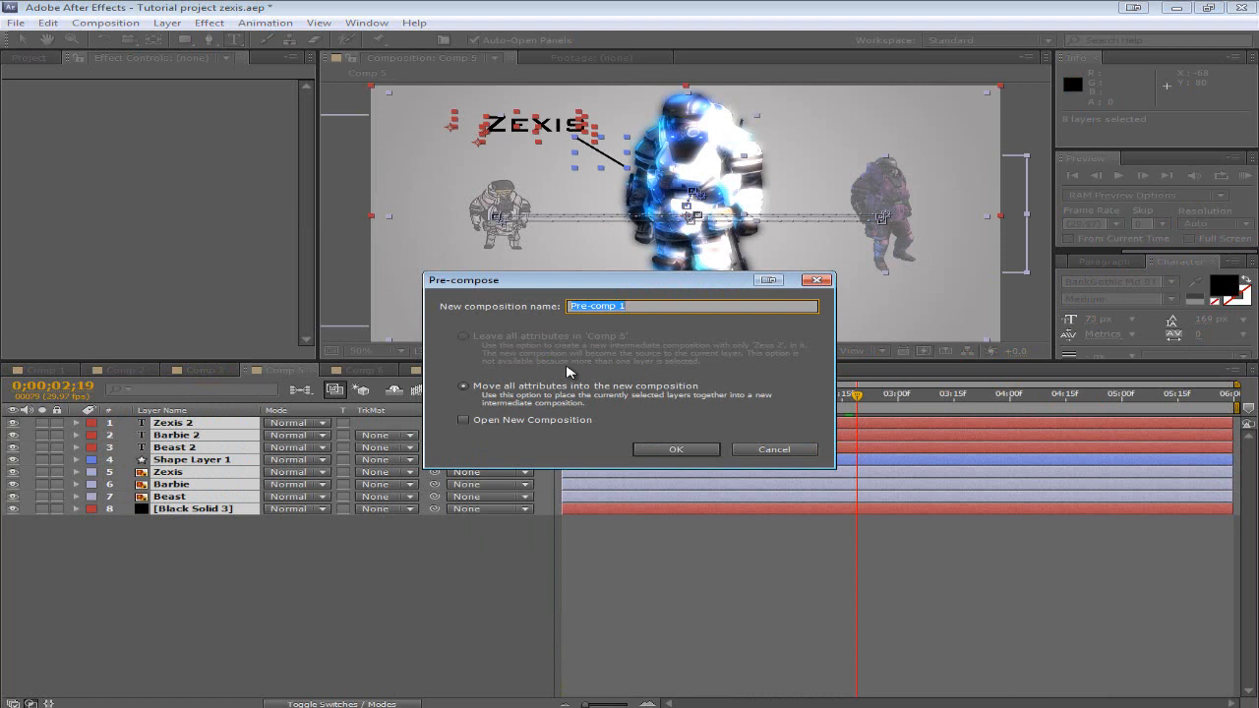
text(Characters)
click(676, 449)
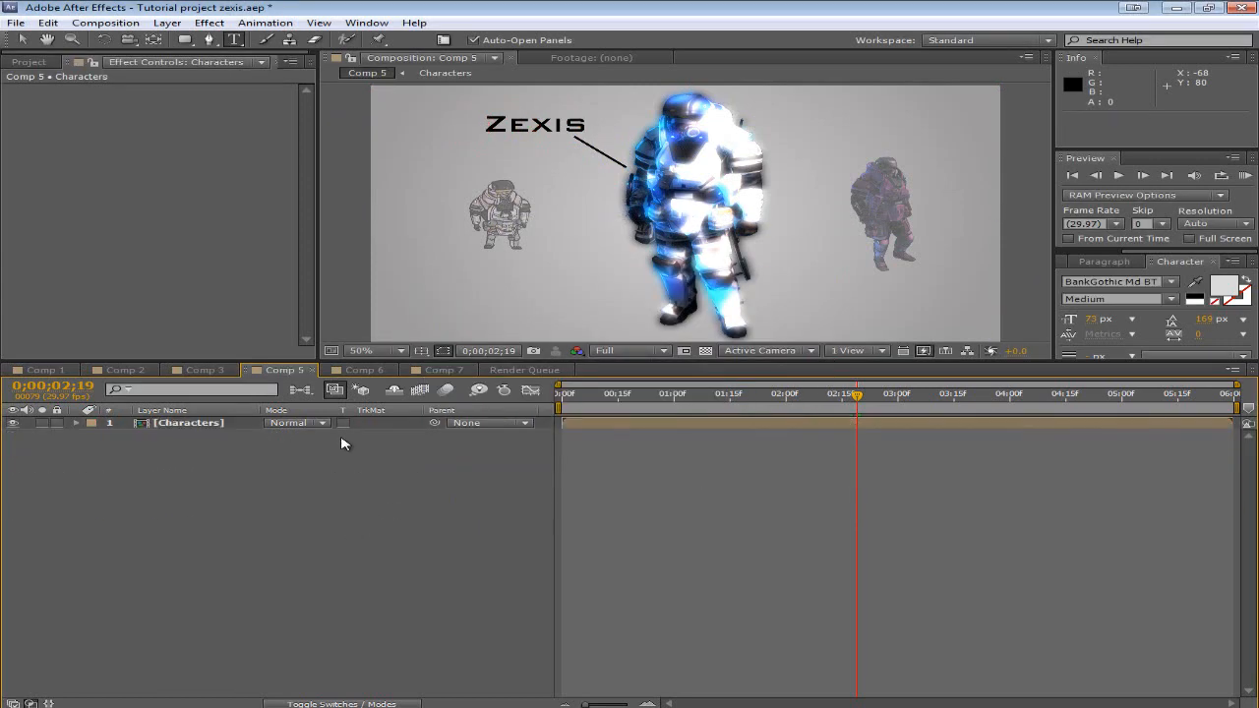
Step: Create a black 1280 x 720 px solid in Comp 5 and place it beneath the Characters layer
right_click(224, 479)
mouse_move(324, 483)
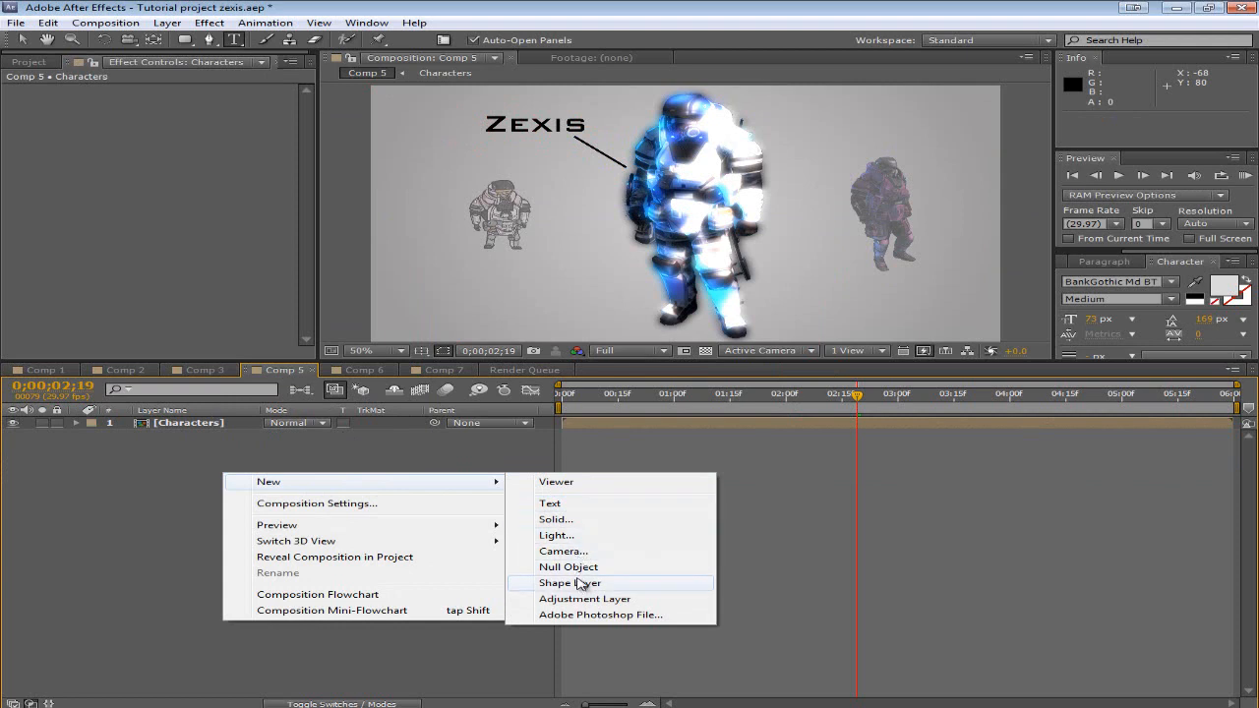
click(570, 519)
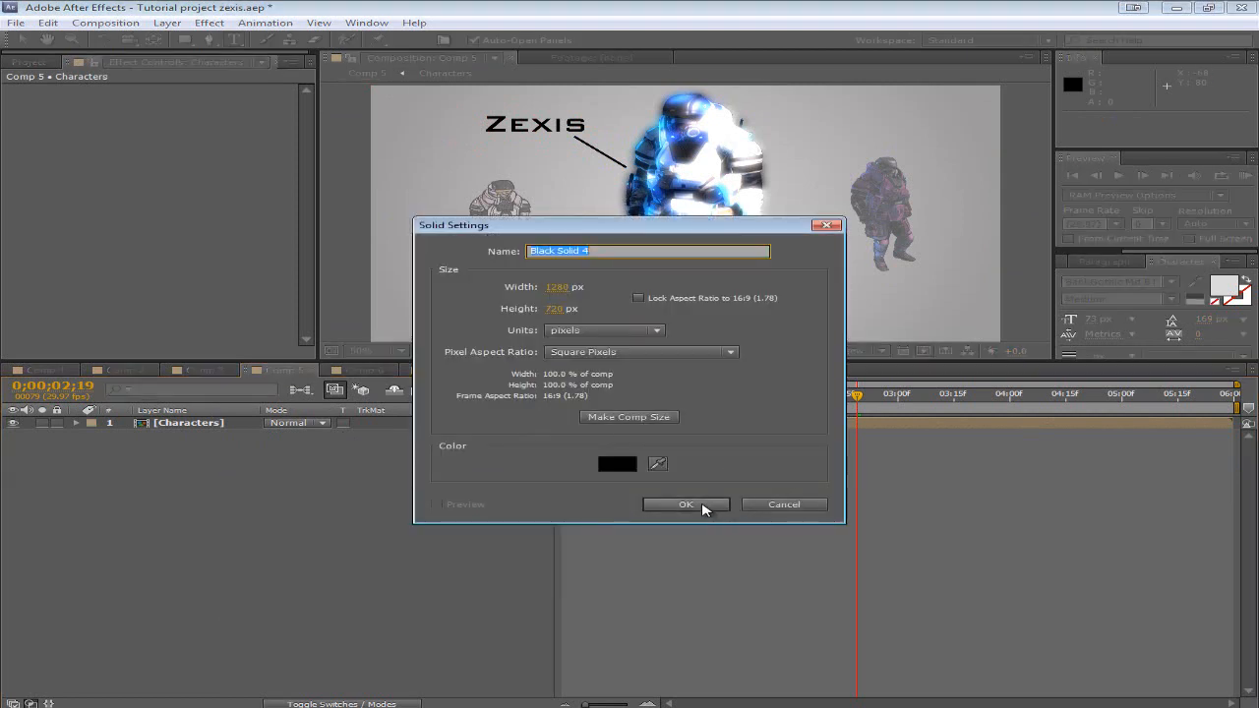
click(688, 505)
drag(209, 430, 205, 464)
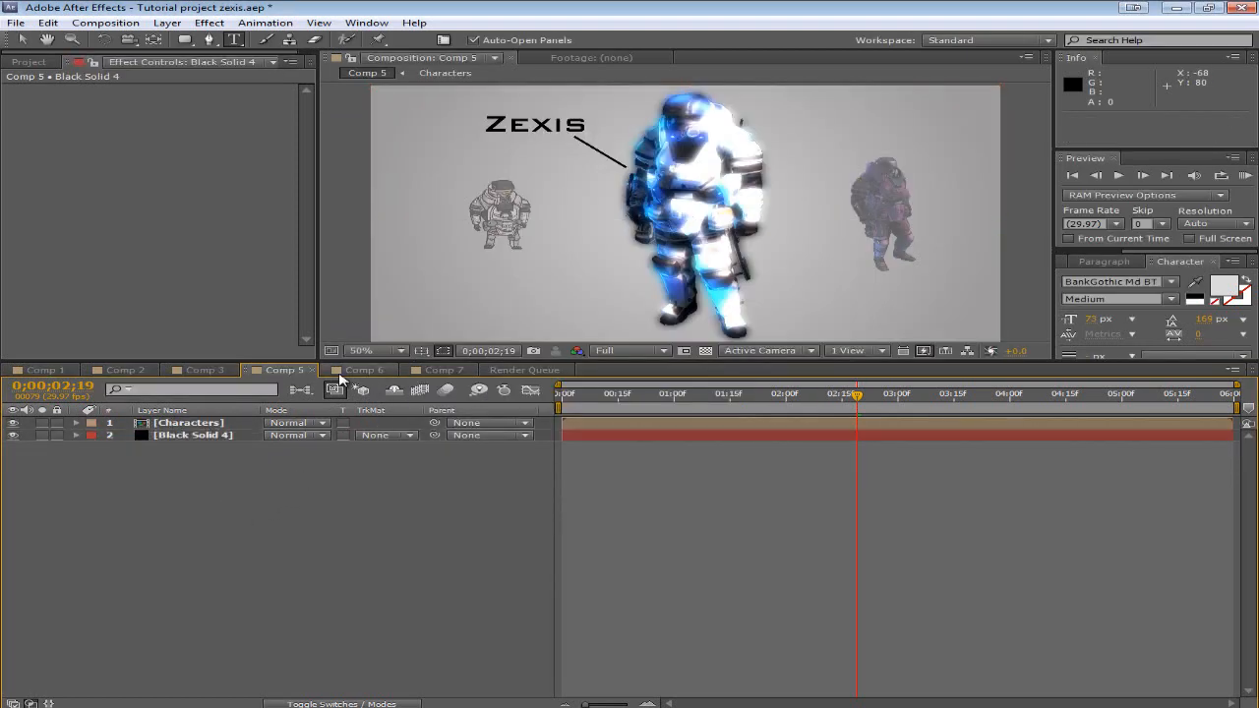
Step: Add Comp 7 to Comp 5 as the layer above Characters
click(29, 62)
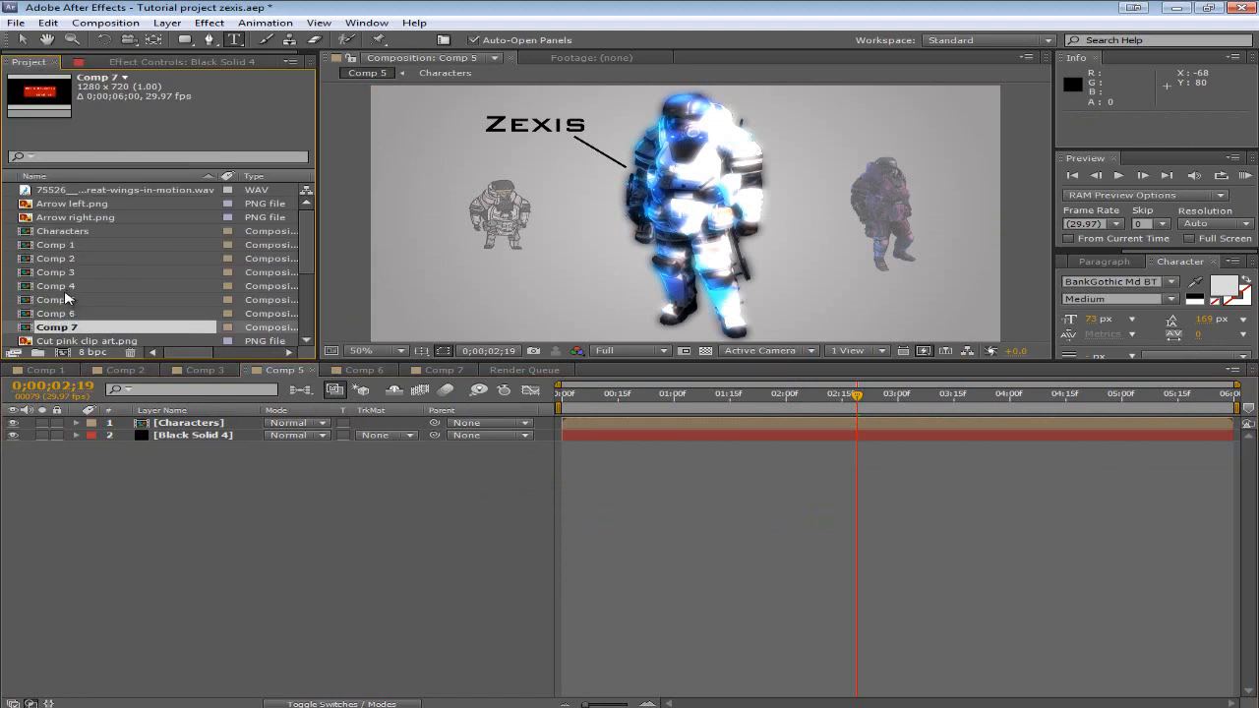
click(59, 313)
drag(96, 318, 181, 421)
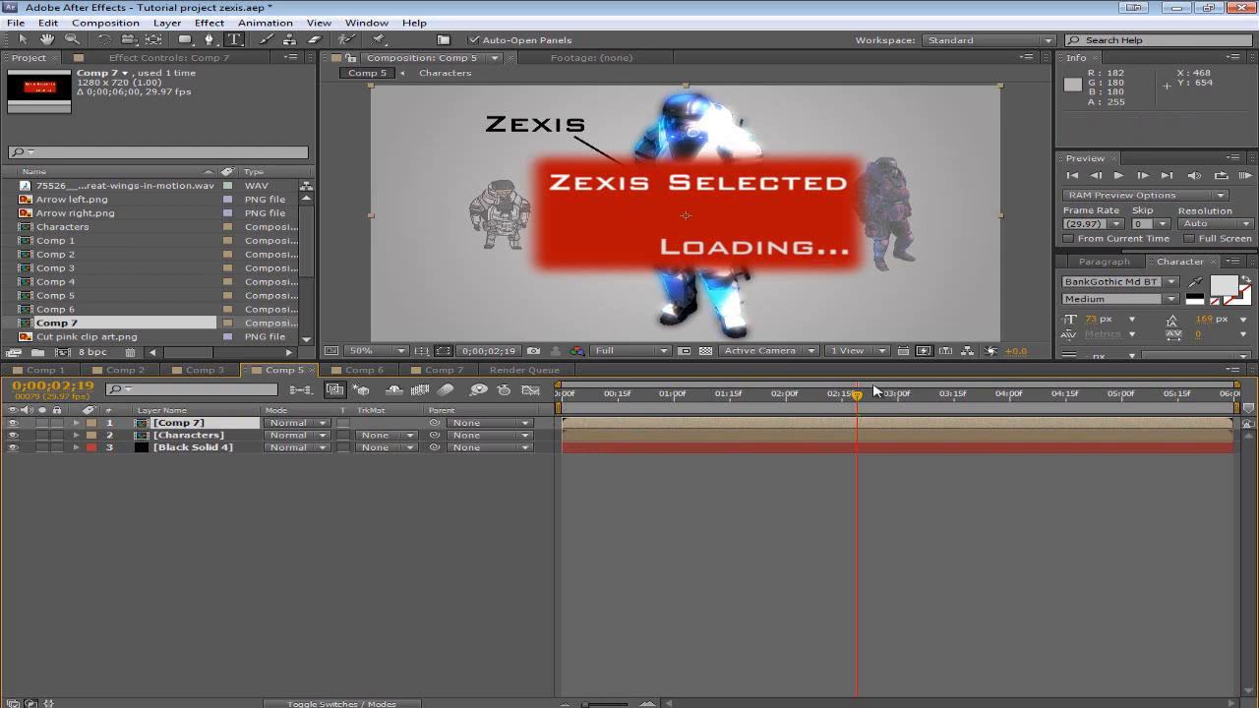
Step: Step through Comp 5 frame by frame between 0;00;02;16 and 0;00;02;22 to examine when the Zexis character lights up
key(Page_Up)
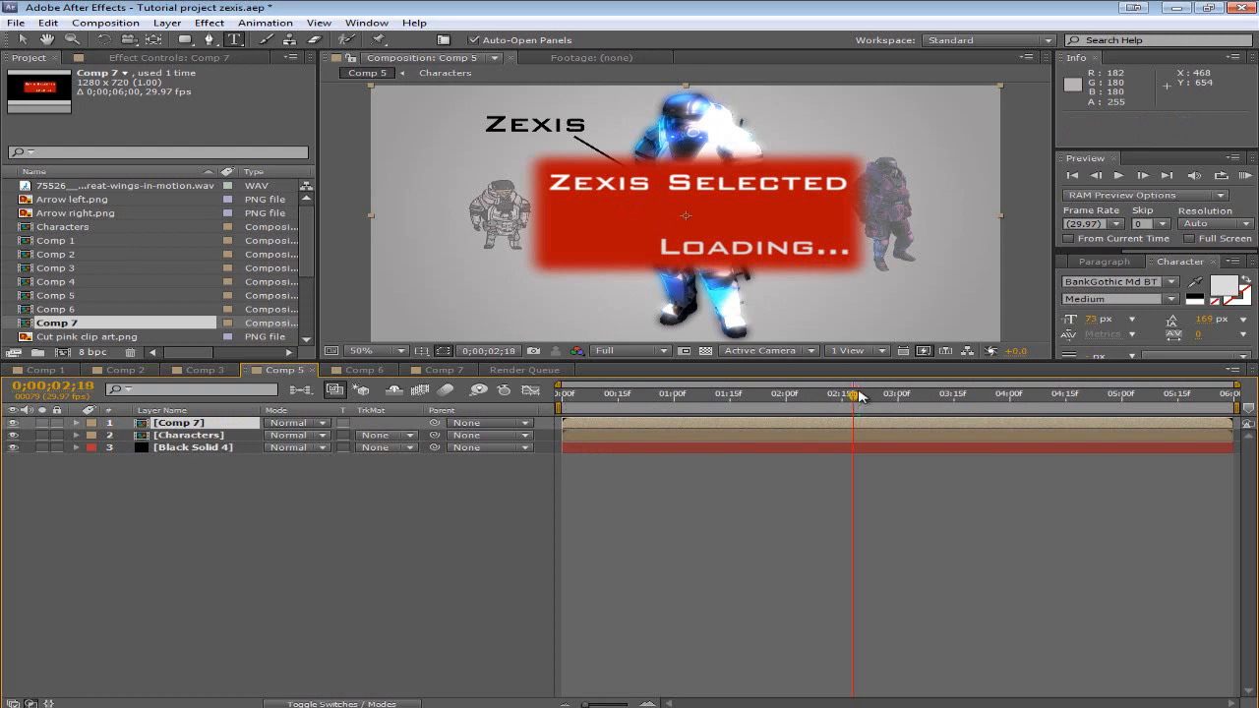
key(Page_Up)
key(Page_Up)
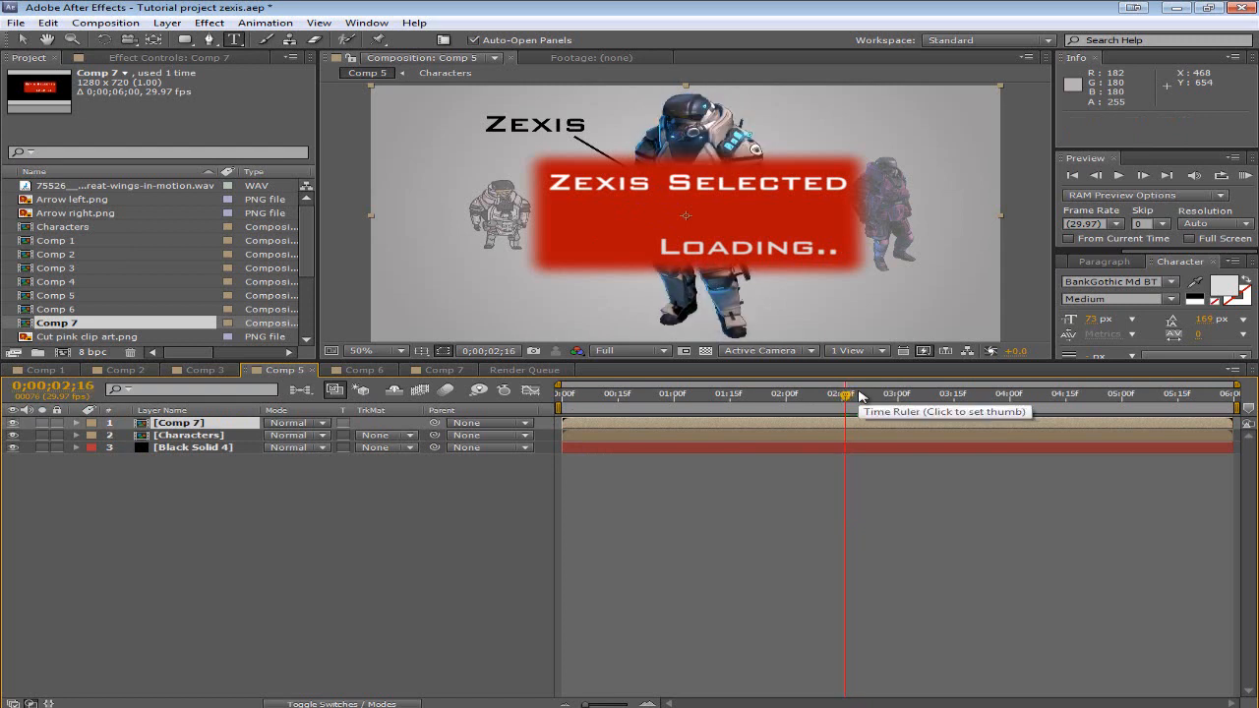
key(Page_Down)
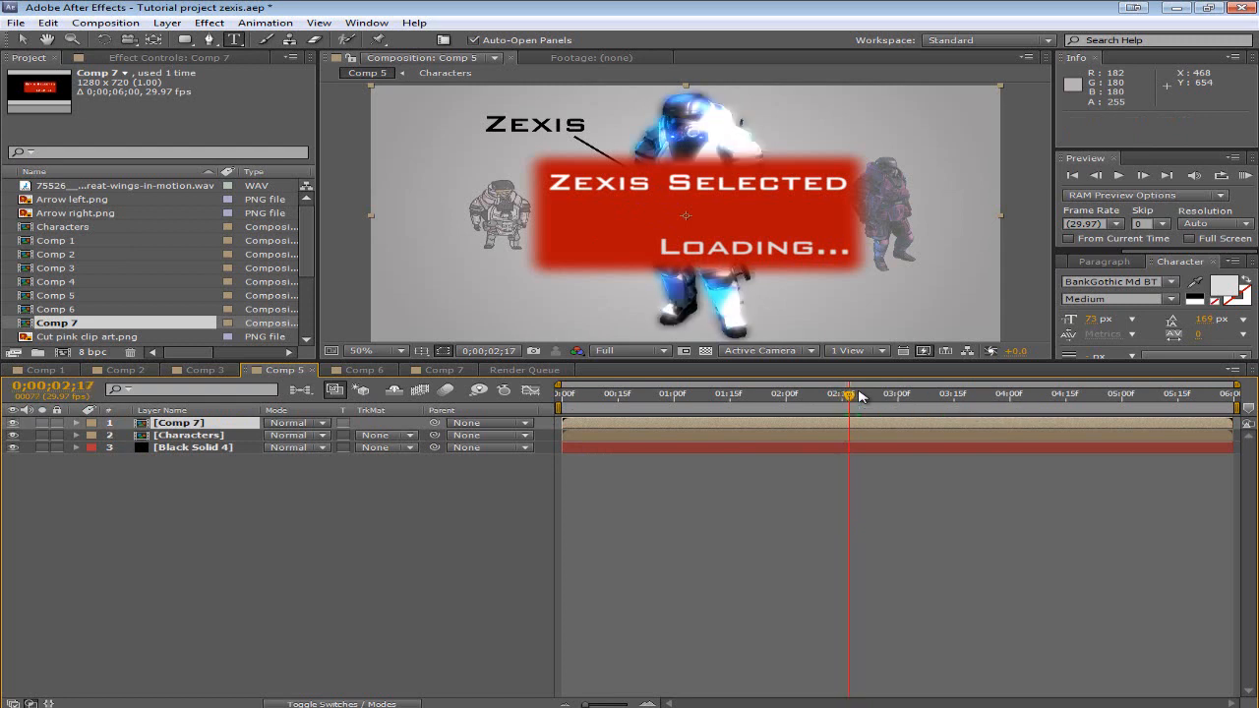
key(Page_Down)
key(Page_Down)
key(Page_Down)
key(Page_Down)
key(Page_Down)
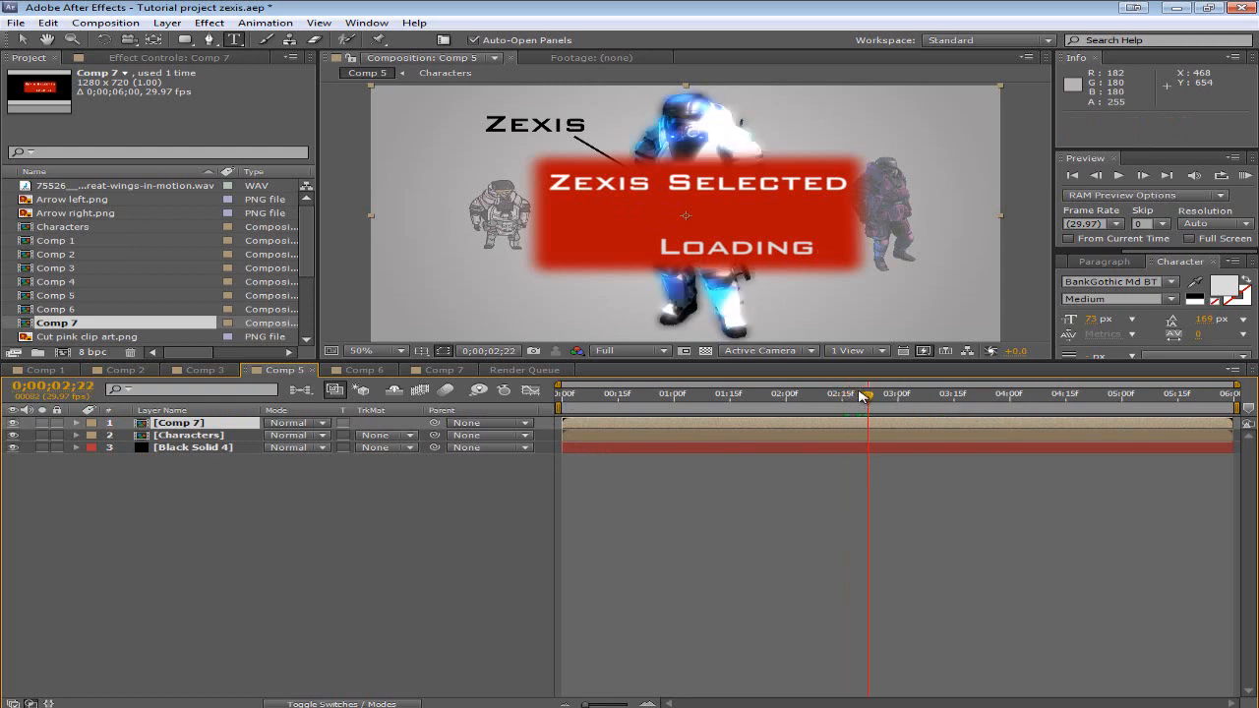
key(Page_Up)
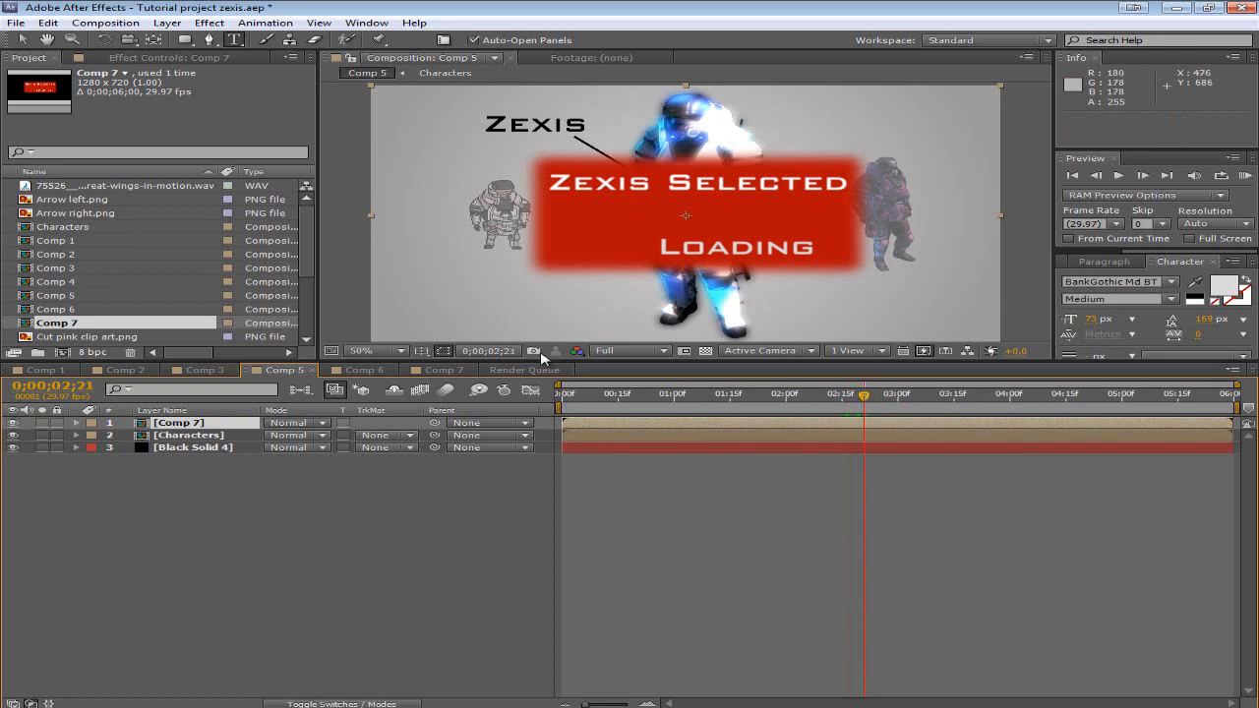
Step: Expand the Characters layer's transform properties, try its opacity at 30%, and undo that opacity change
click(236, 465)
click(214, 436)
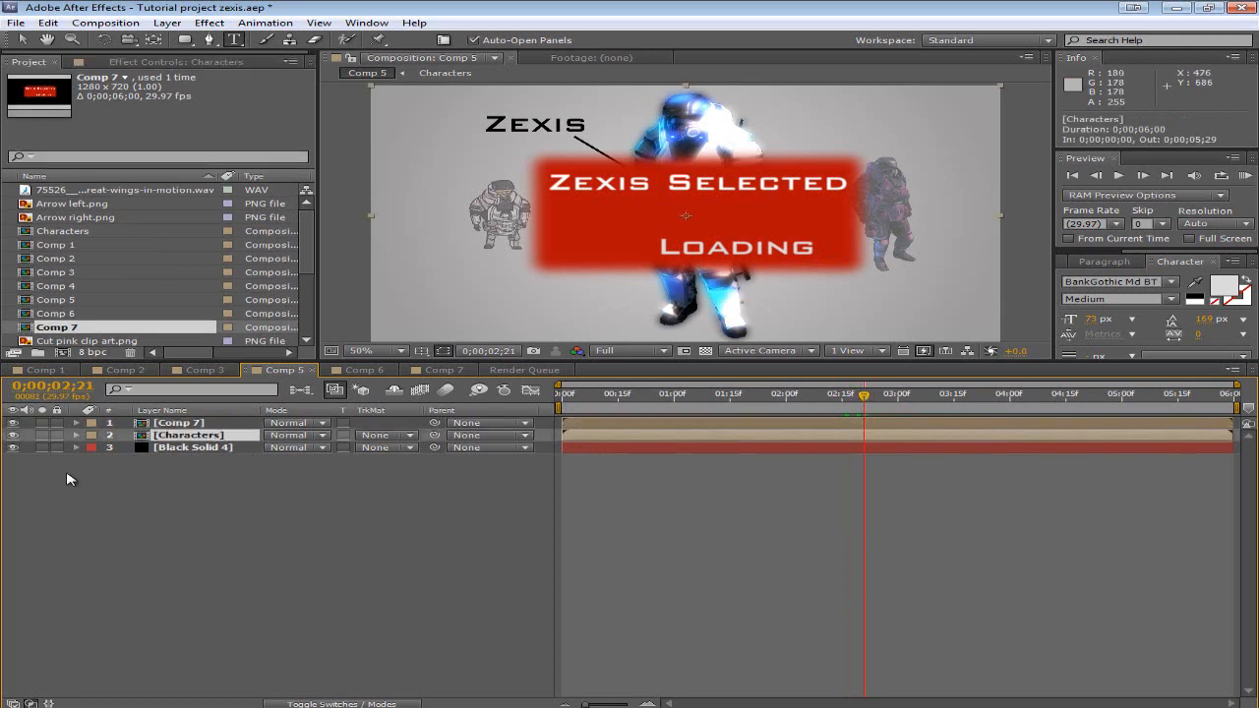
click(75, 435)
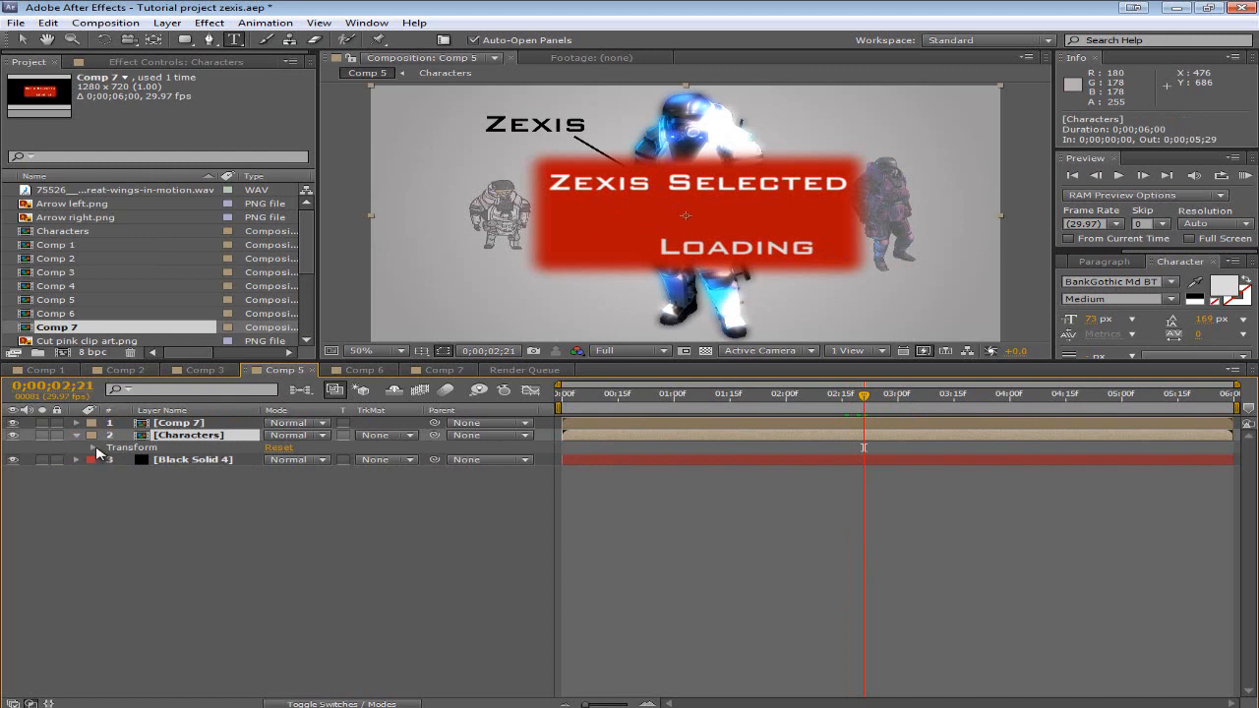
click(94, 447)
drag(275, 508, 206, 508)
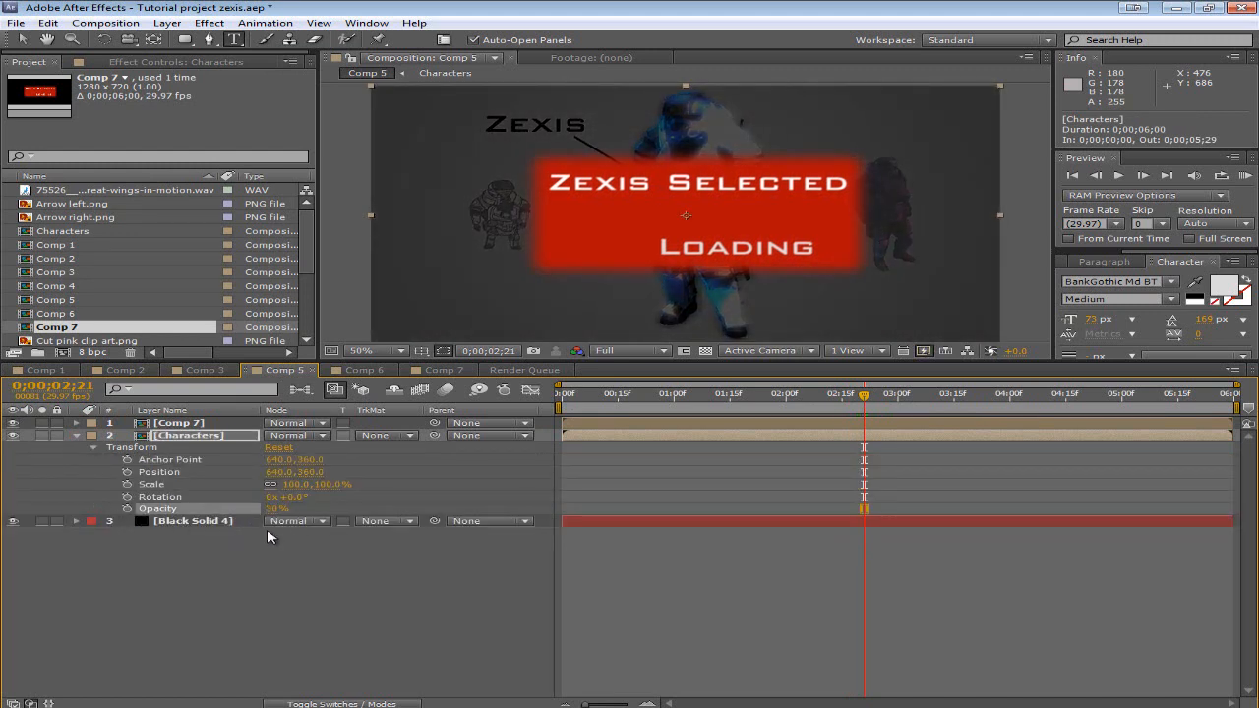
key(ctrl+z)
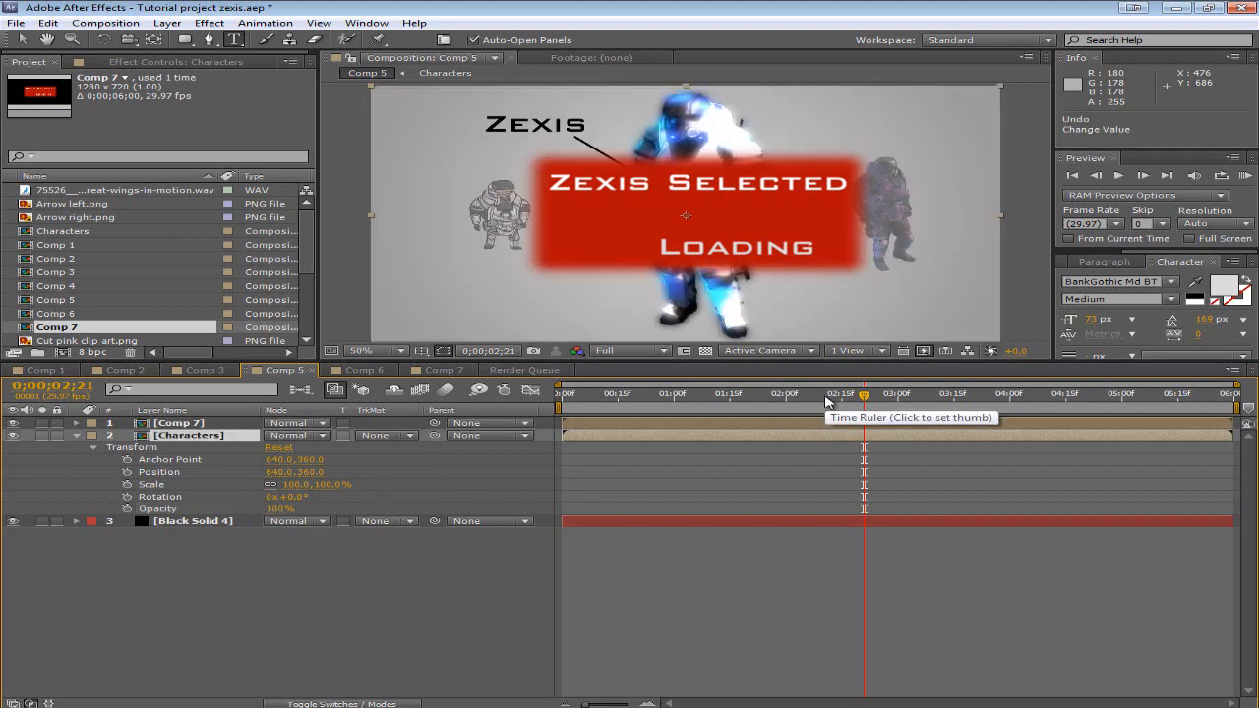
Step: Start opacity keyframing on the Characters layer with 100% at 0;00;02;18
key(Page_Up)
key(Page_Up)
key(Page_Up)
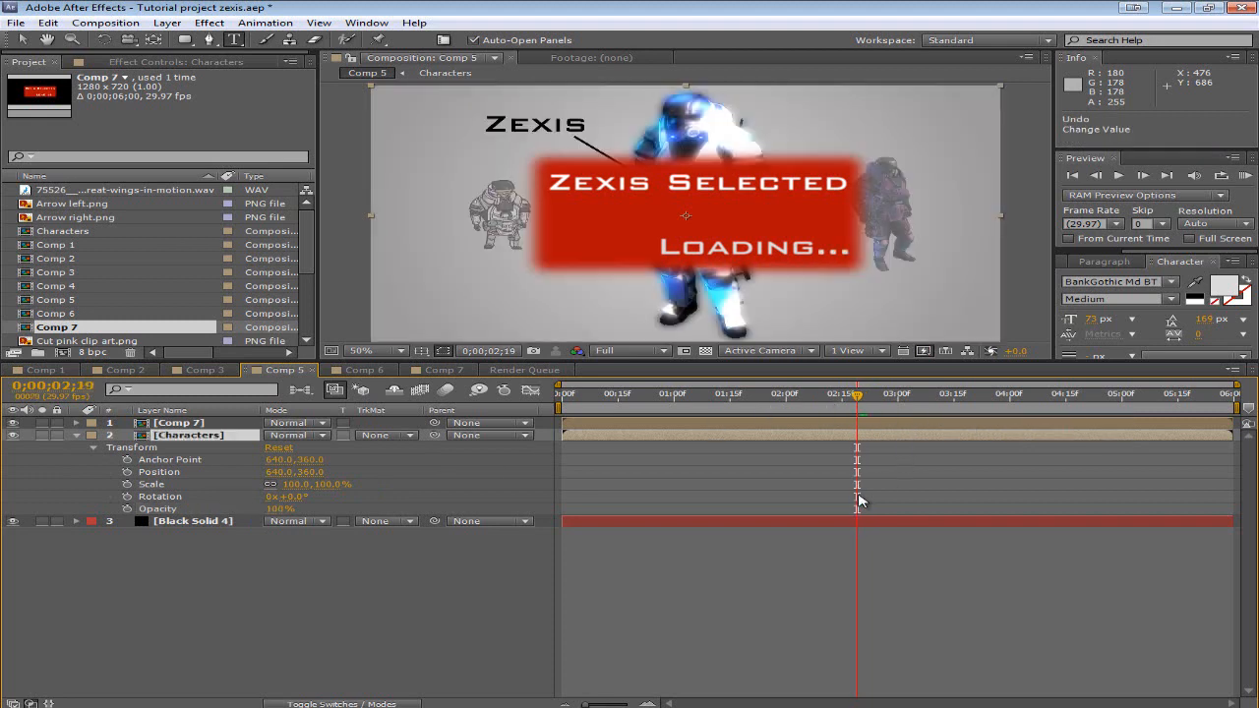
click(127, 508)
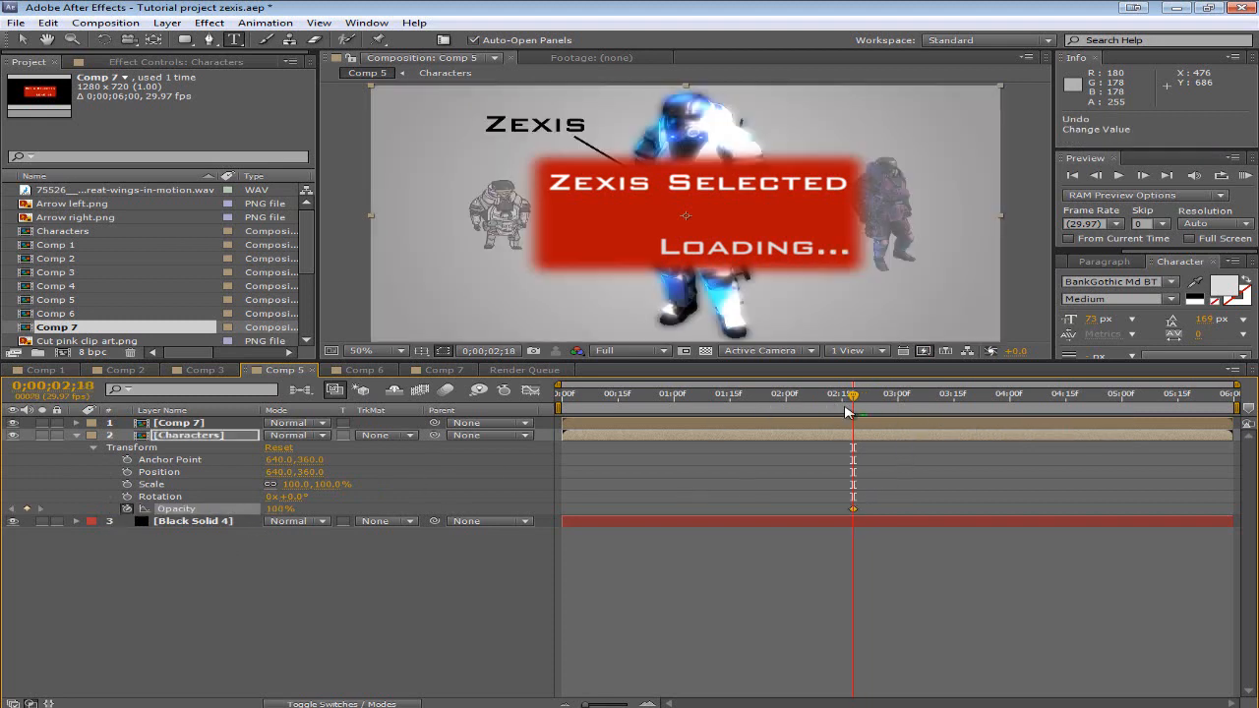
Step: Add an opacity keyframe of 28% to the Characters layer at 0;00;02;23
key(Page_Down)
key(Page_Down)
key(Page_Down)
key(Page_Down)
key(Page_Down)
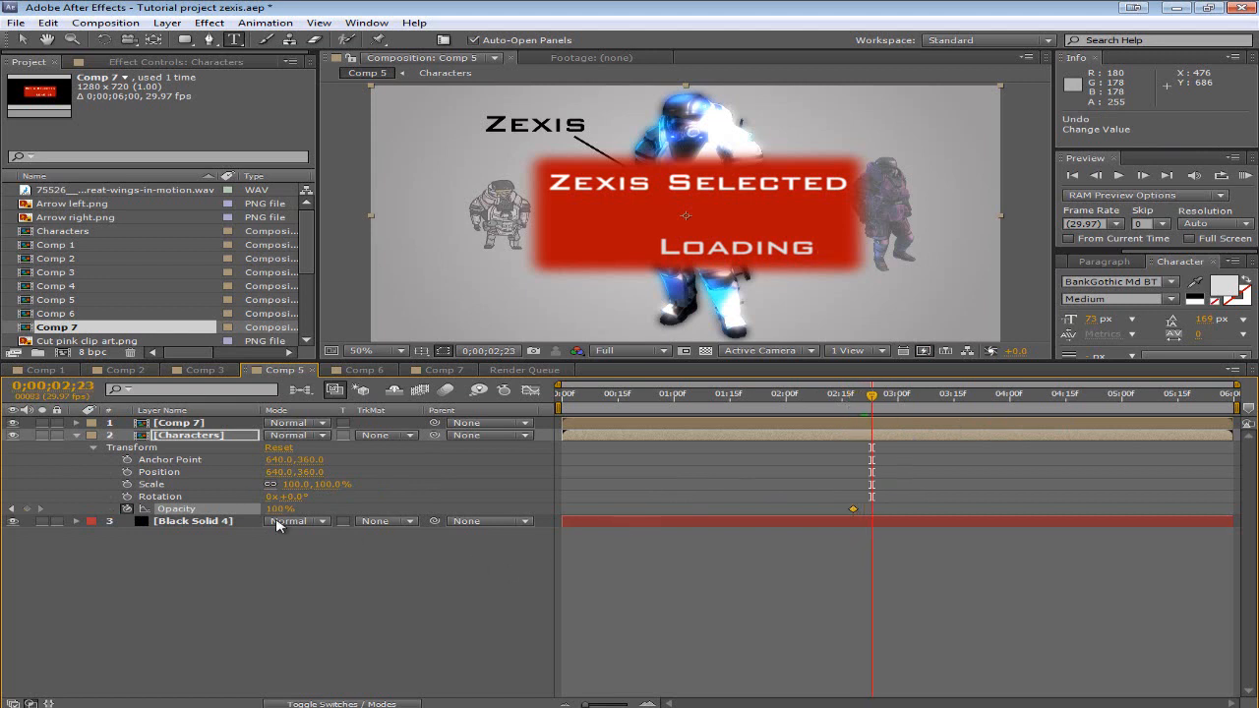
drag(275, 509, 201, 512)
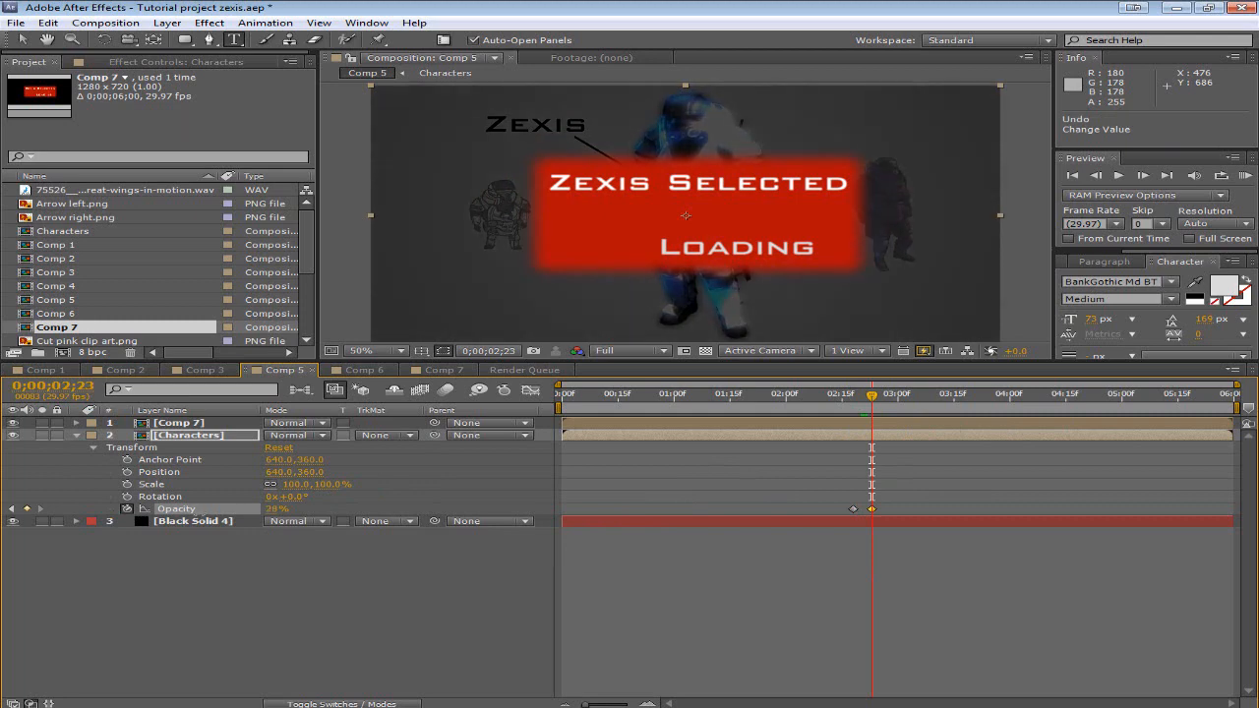
click(268, 593)
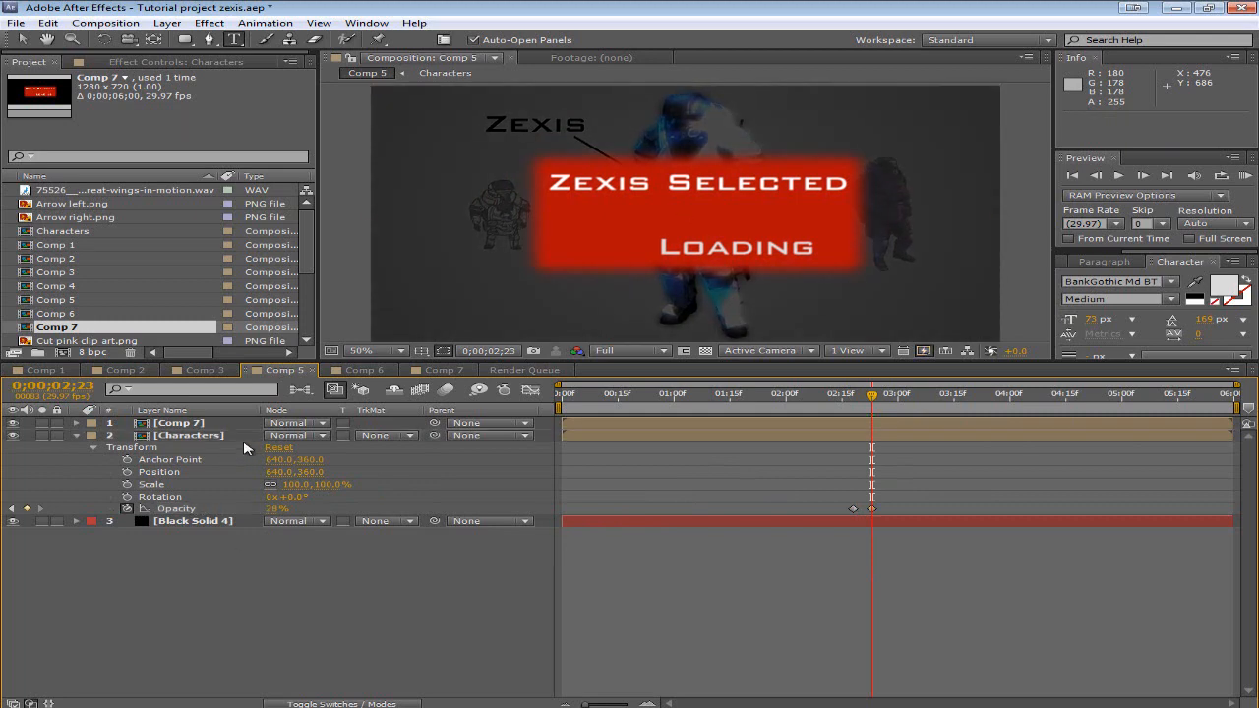
Step: Set the Comp 7 layer's blending mode to Add and check the fade from 0;00;02;18 to 0;00;02;21
click(290, 425)
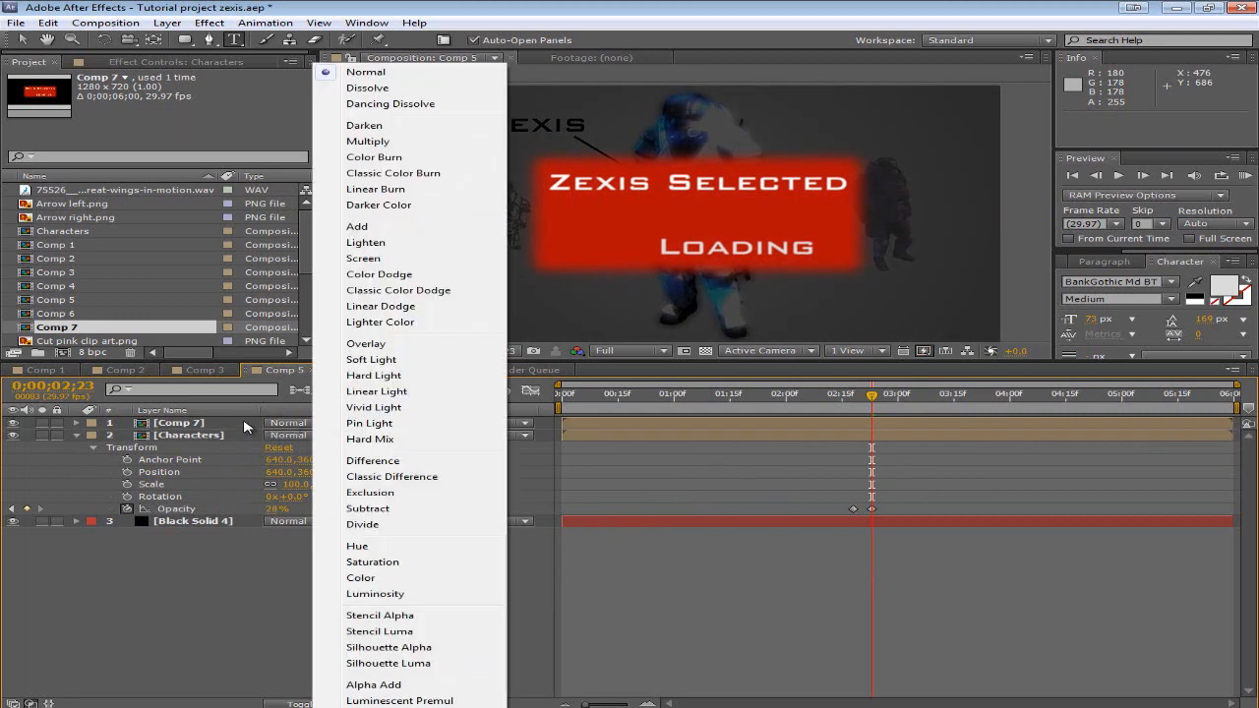
click(246, 425)
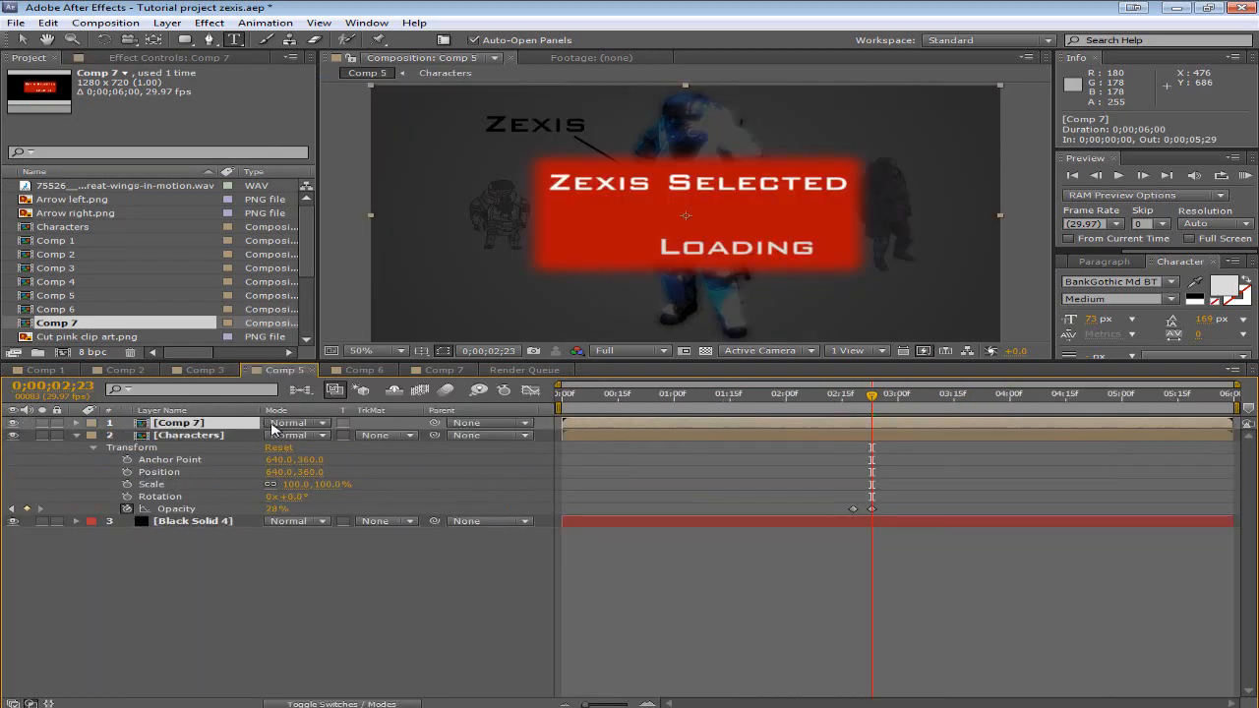
click(285, 423)
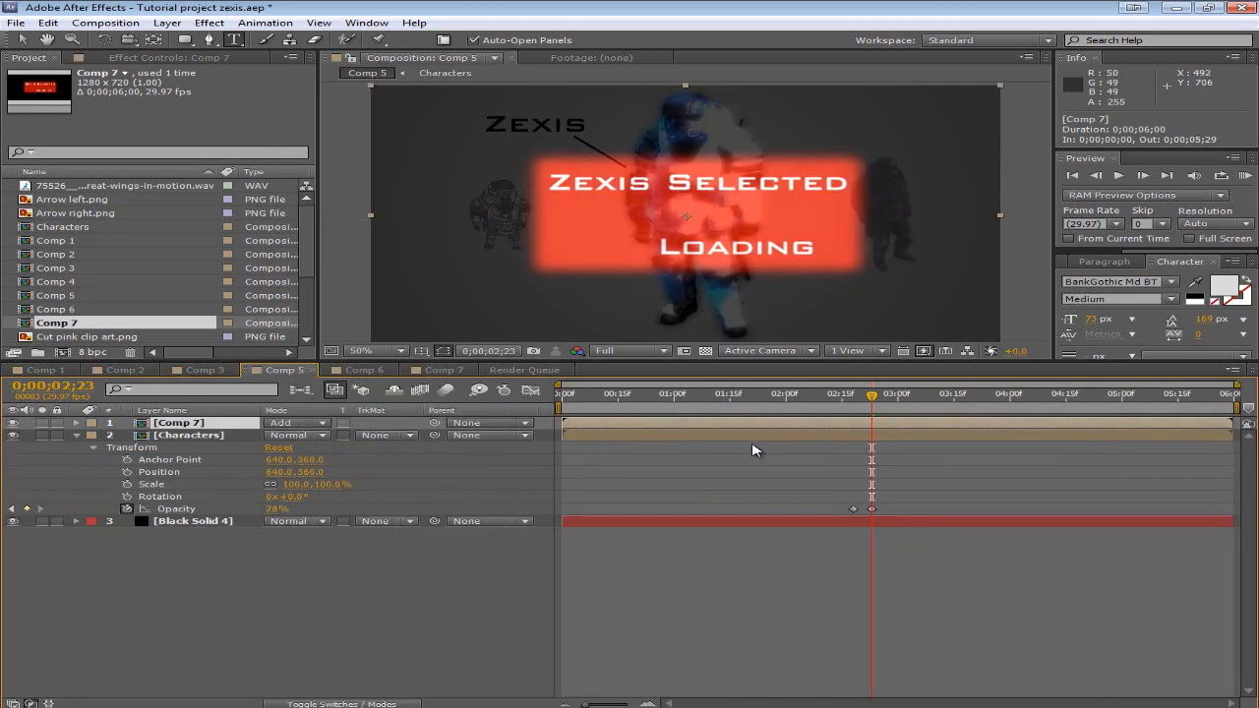
drag(872, 399, 855, 398)
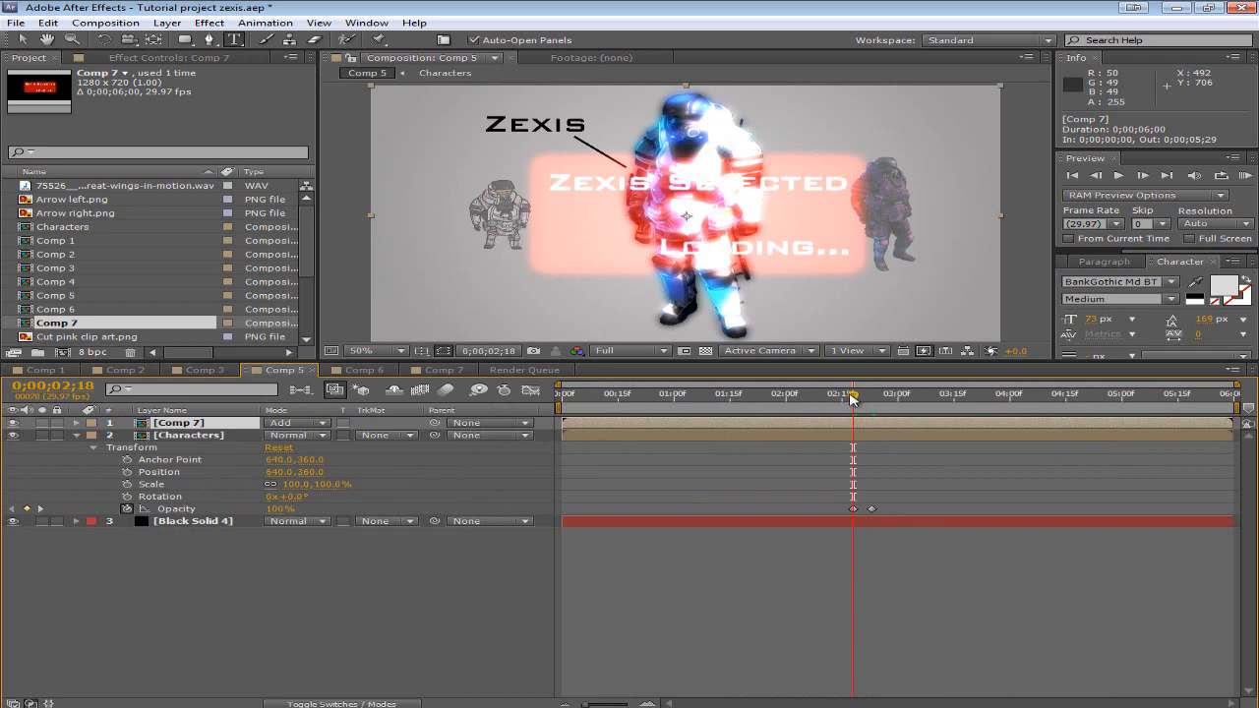
drag(855, 398, 871, 401)
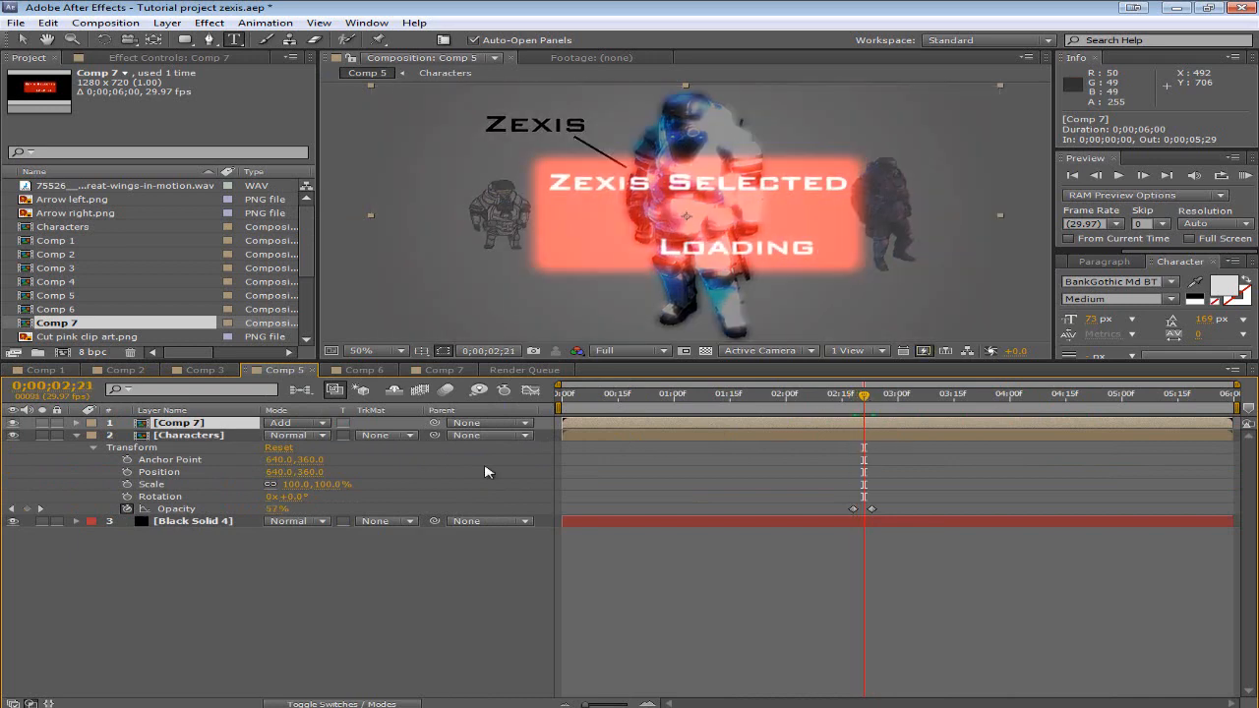
Step: Expand the Comp 7 layer's transform properties and set its opacity to 0%
click(266, 567)
click(162, 425)
click(77, 423)
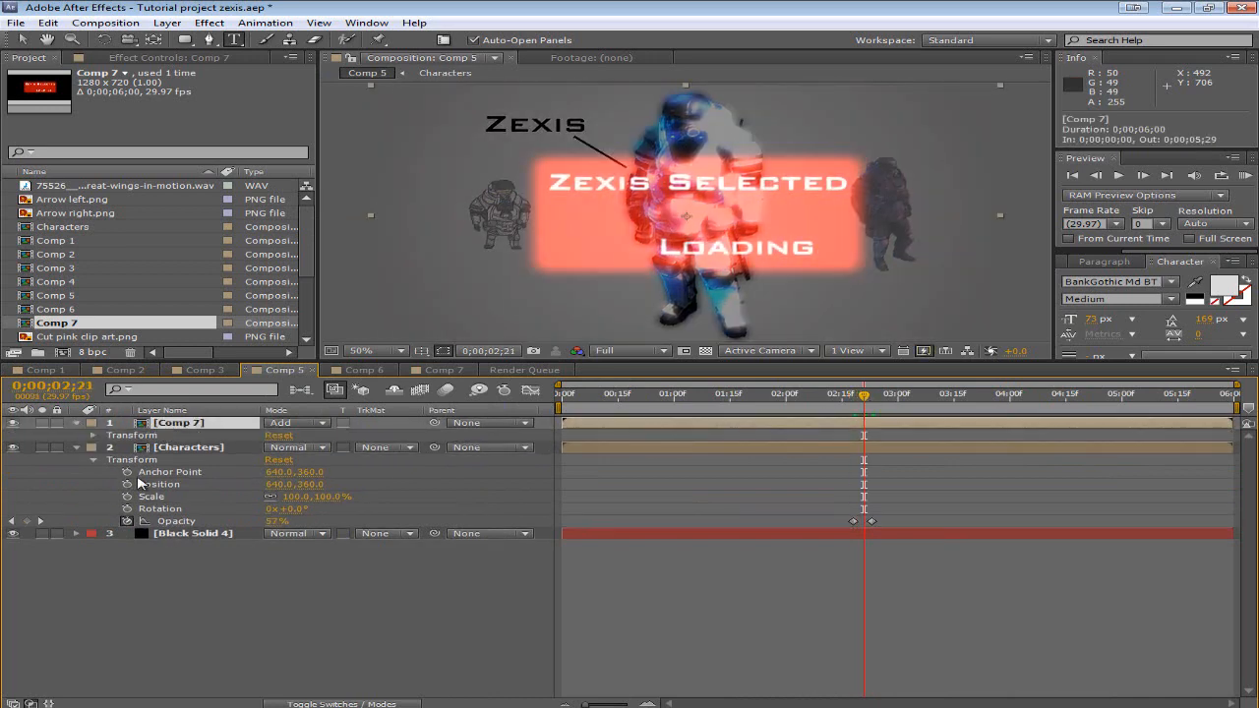
click(93, 436)
click(177, 497)
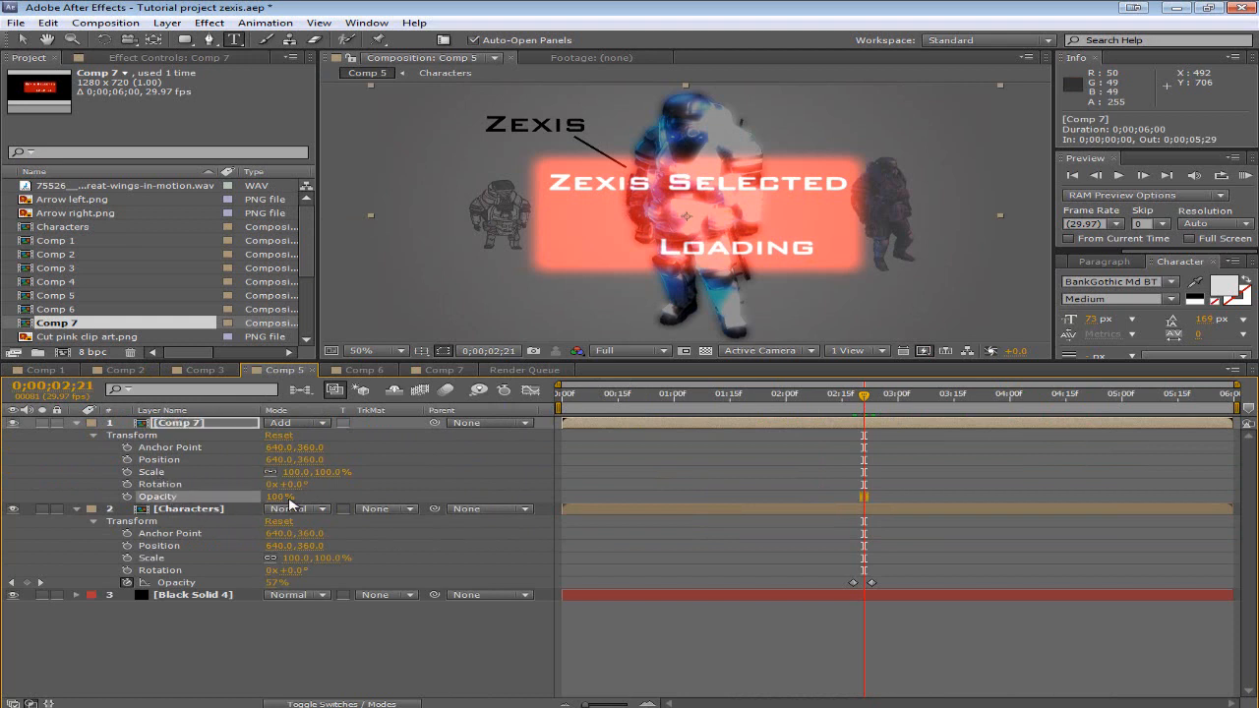
drag(290, 503, 43, 502)
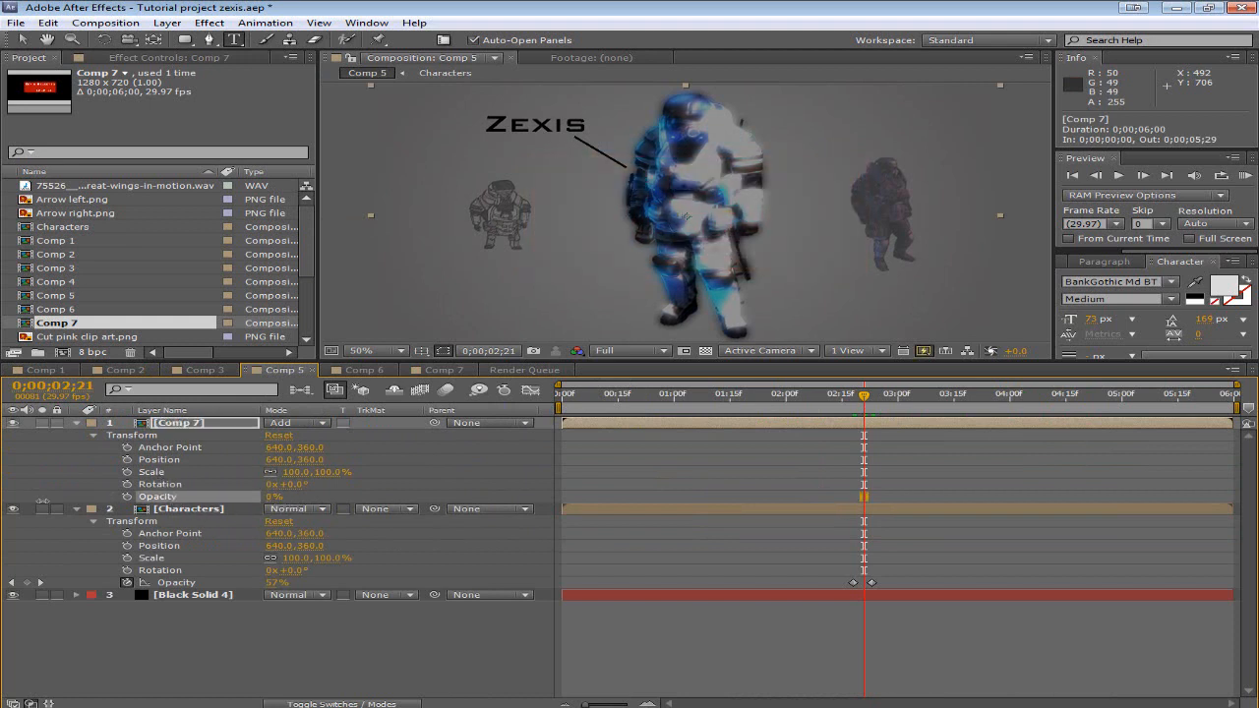
Step: Keyframe the Comp 7 layer's opacity from 0% at 0;00;02;21 to 100% at 0;00;02;27
click(869, 400)
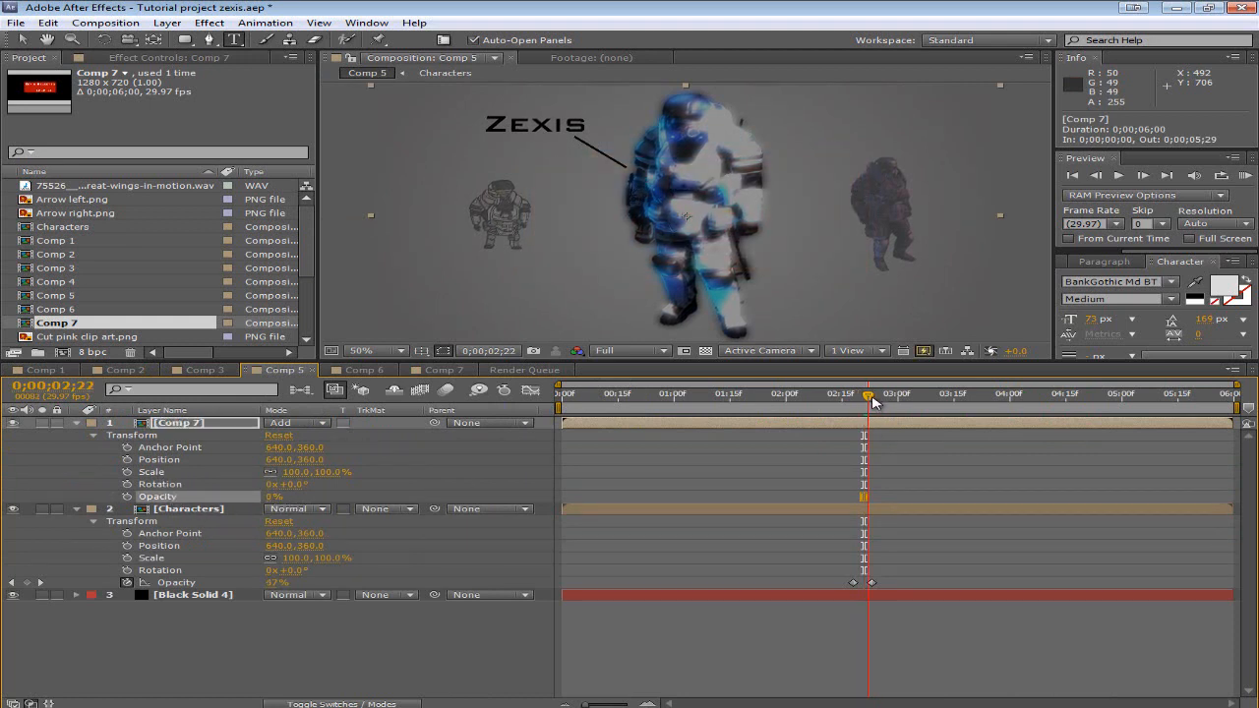
drag(869, 400, 886, 400)
click(127, 496)
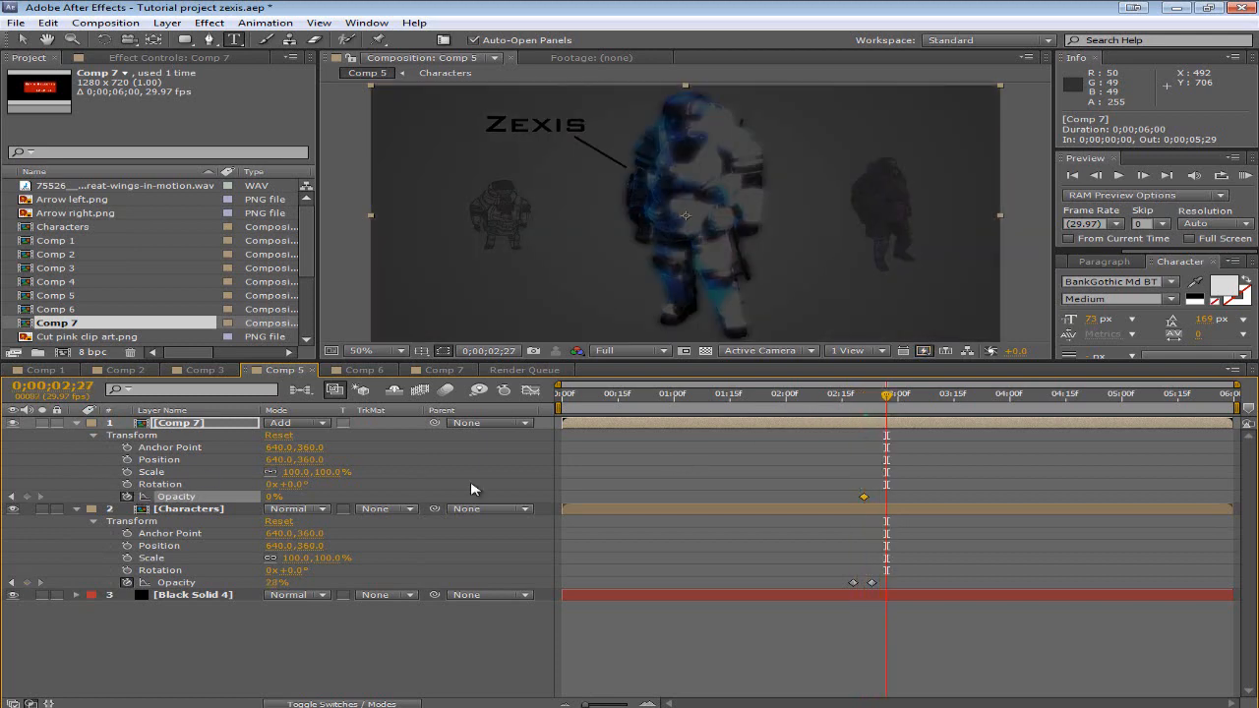
drag(275, 503, 390, 502)
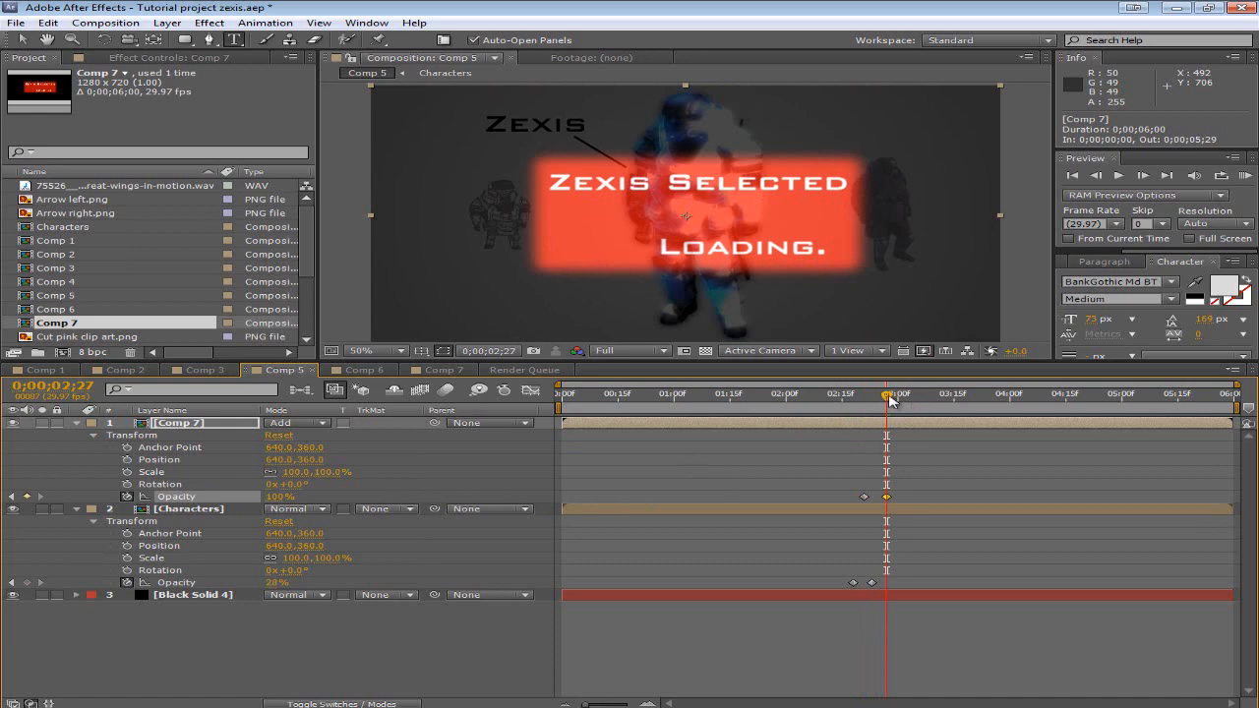
Step: Animate the Comp 7 layer's position from 640, -258 at 0;00;02;21 down to 640, 332 at 0;00;02;27
drag(888, 399, 865, 399)
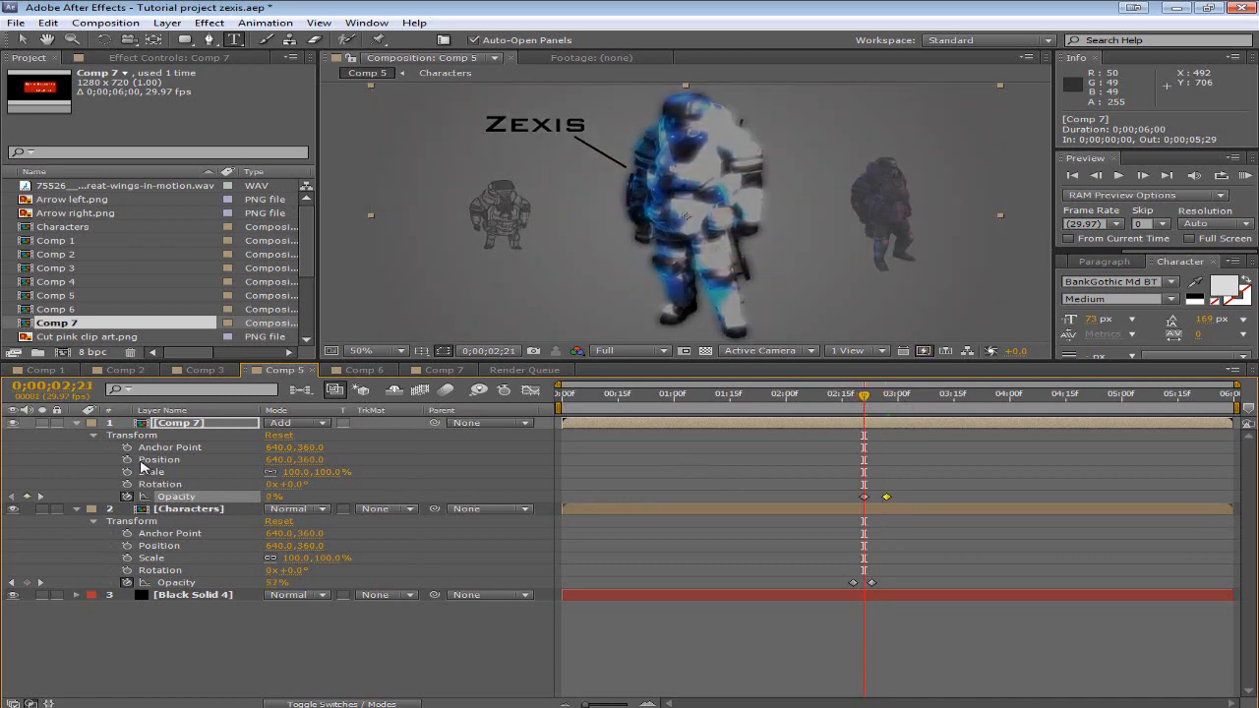
click(127, 459)
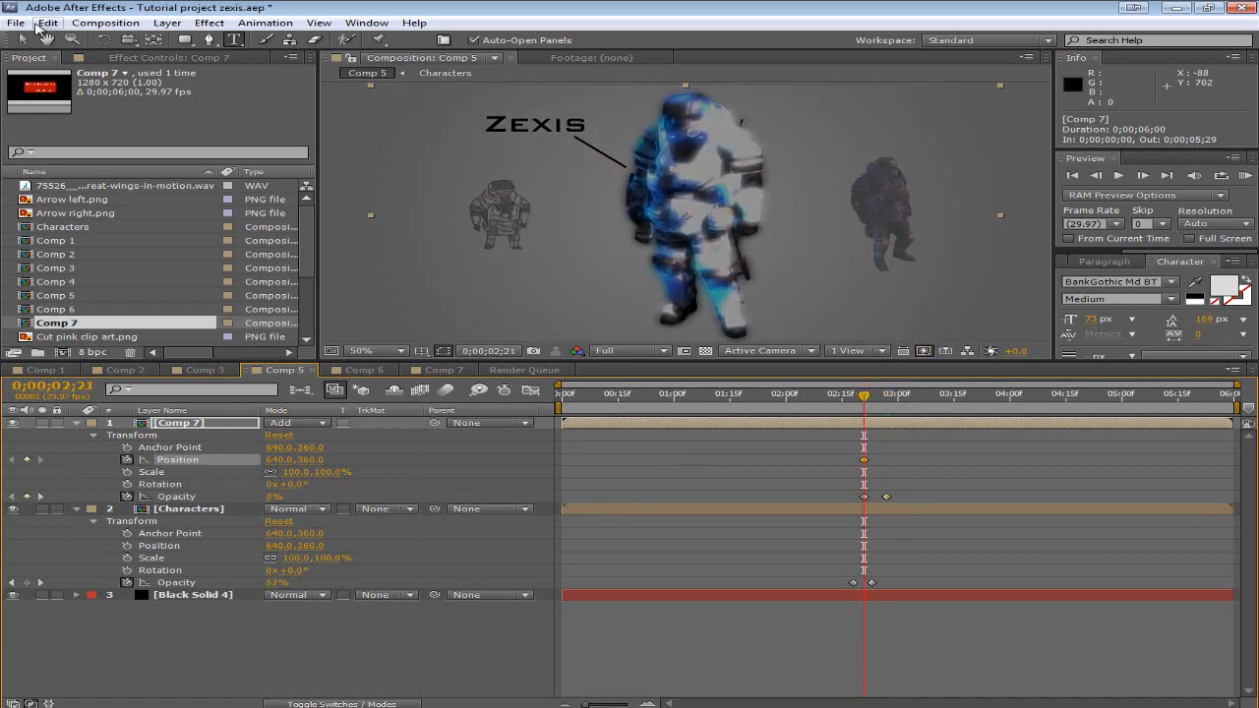
click(22, 39)
drag(768, 234, 738, 5)
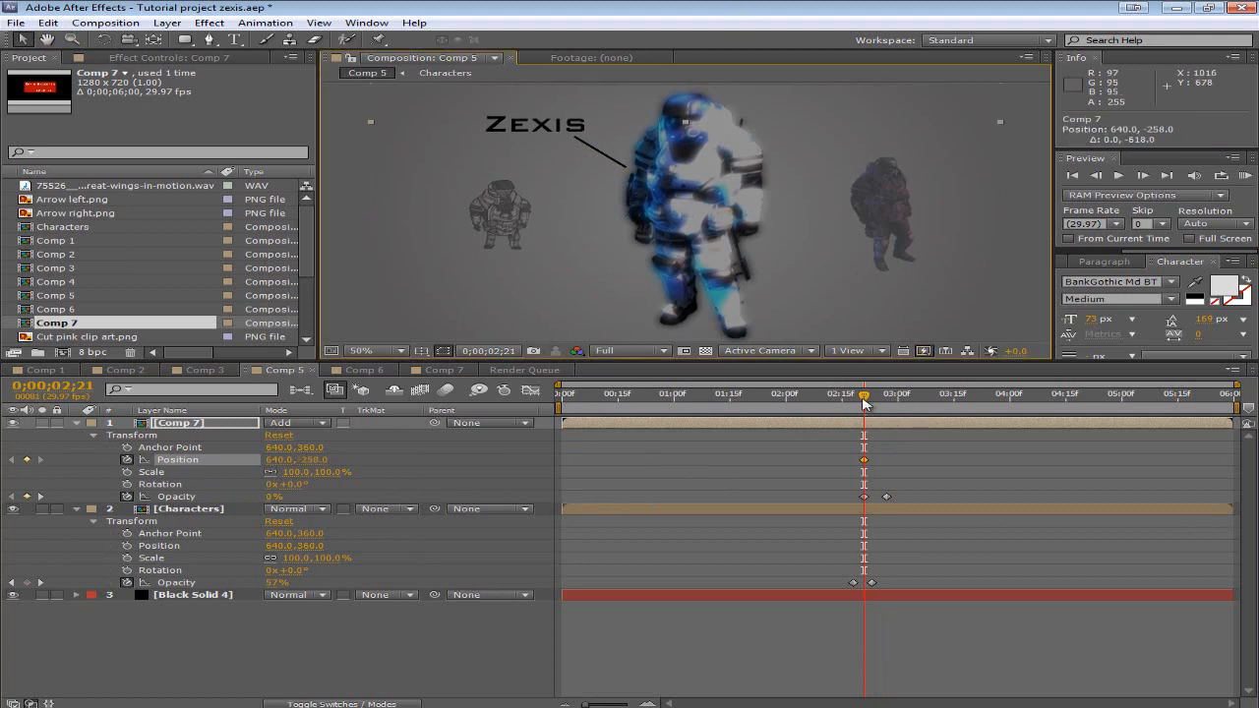
drag(863, 403, 886, 399)
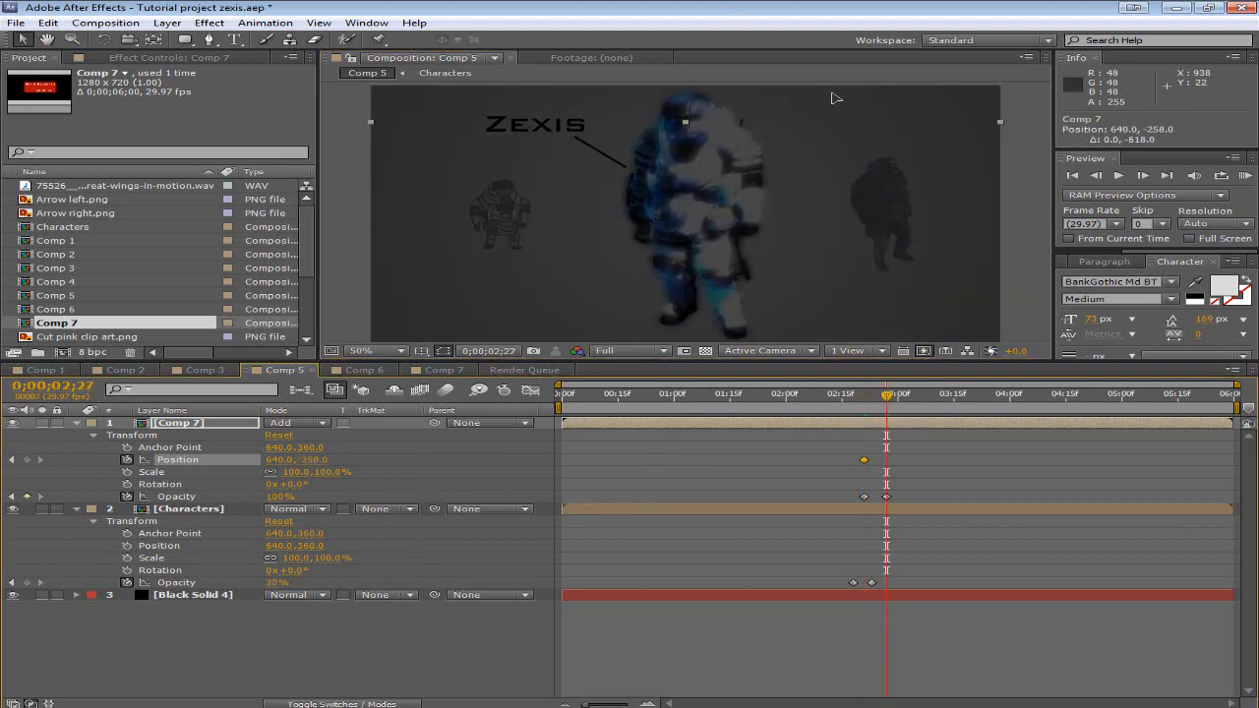
drag(834, 98, 830, 409)
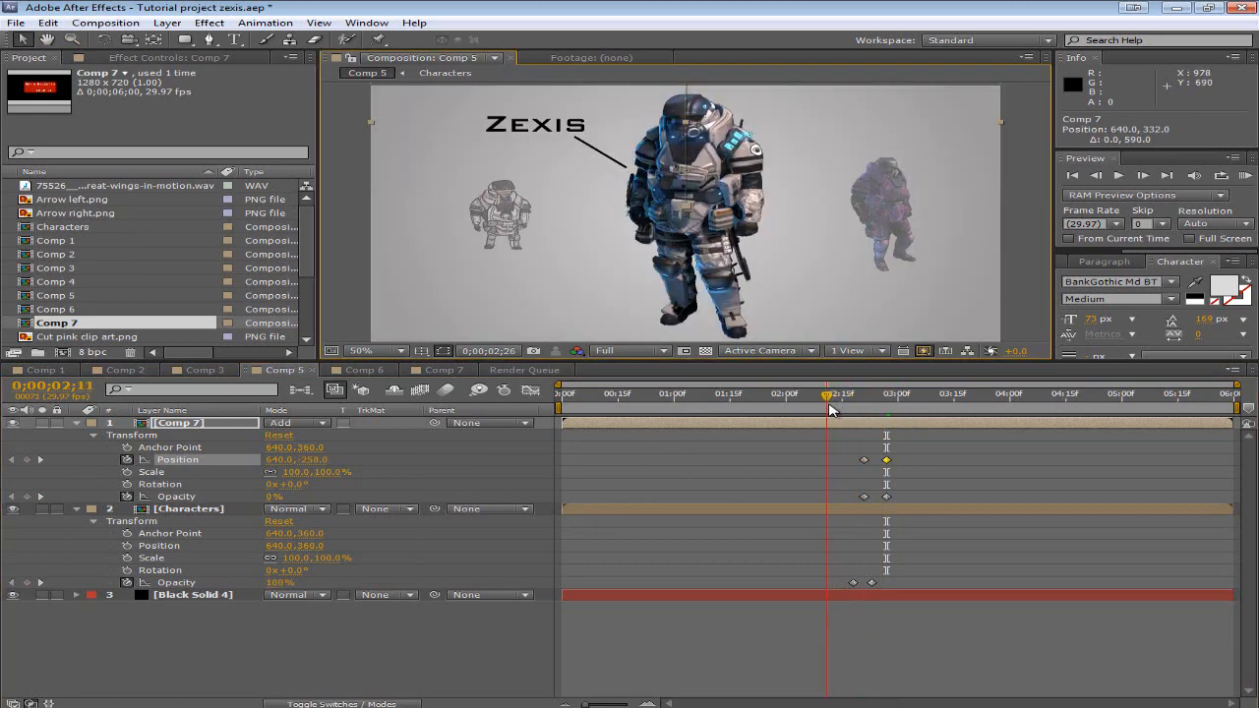
Step: Preview the Comp 5 animation and check the panel's drop-in up to 0;00;03;07
key(KP_0)
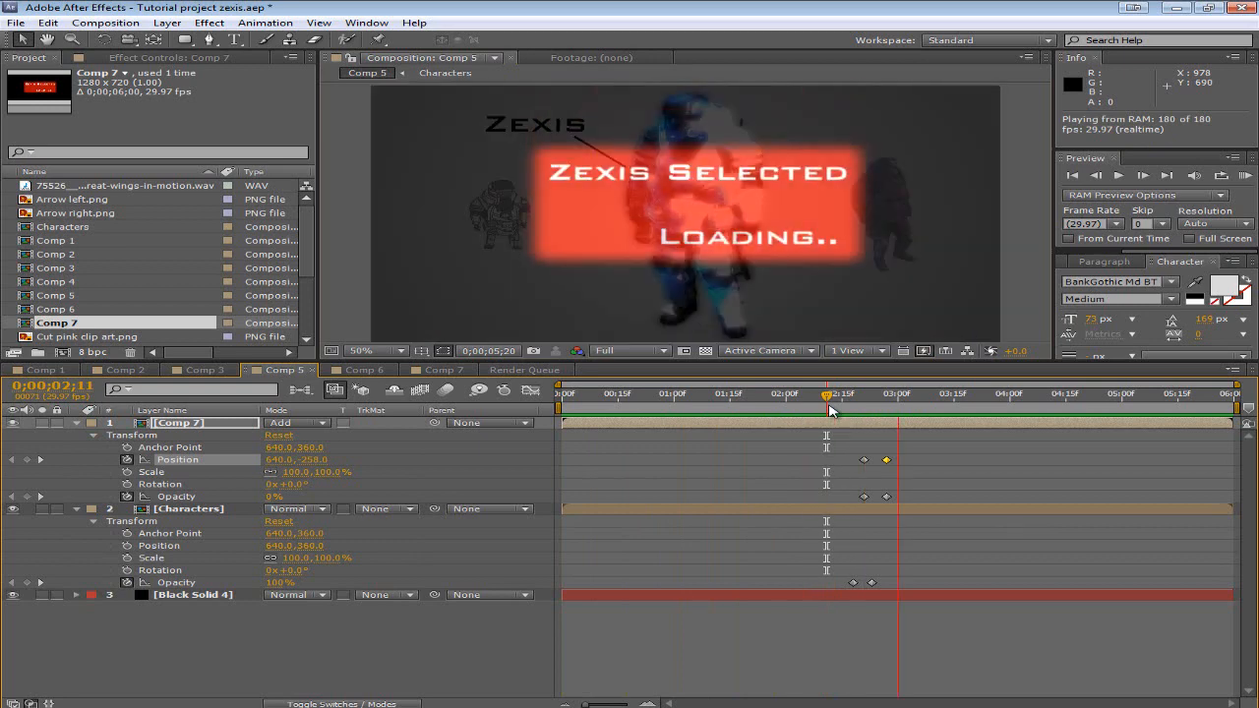
key(space)
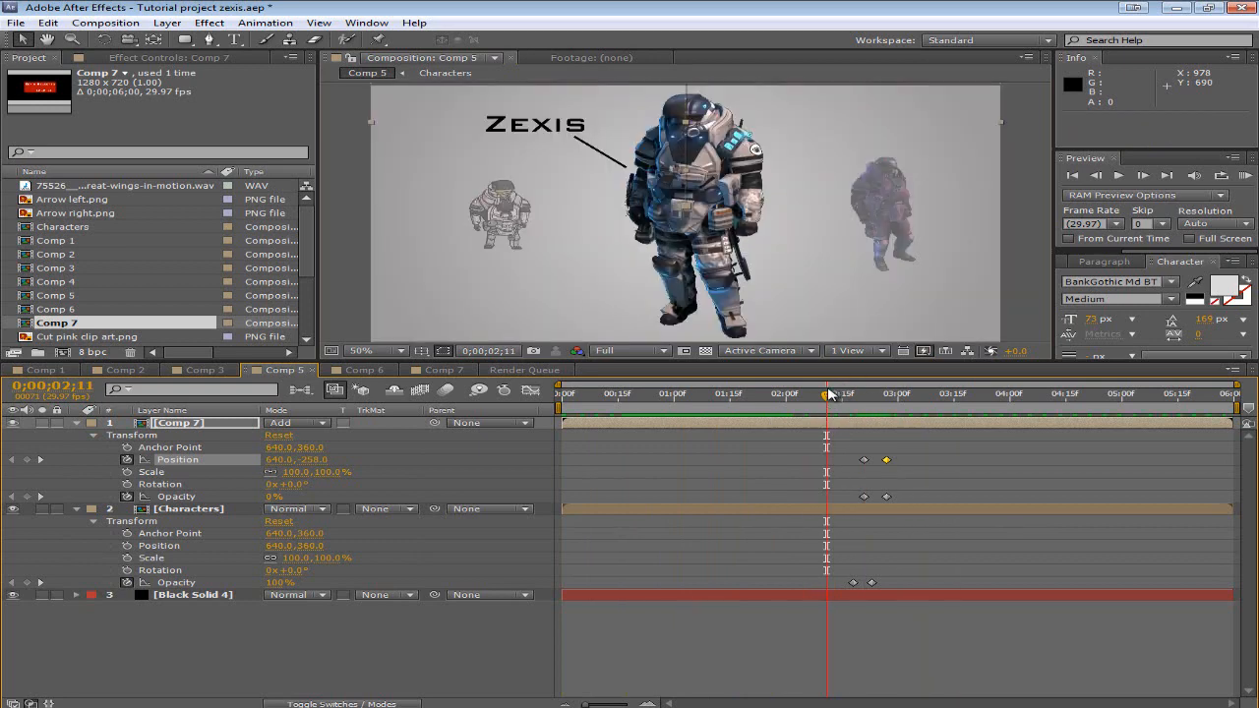
drag(829, 393, 922, 411)
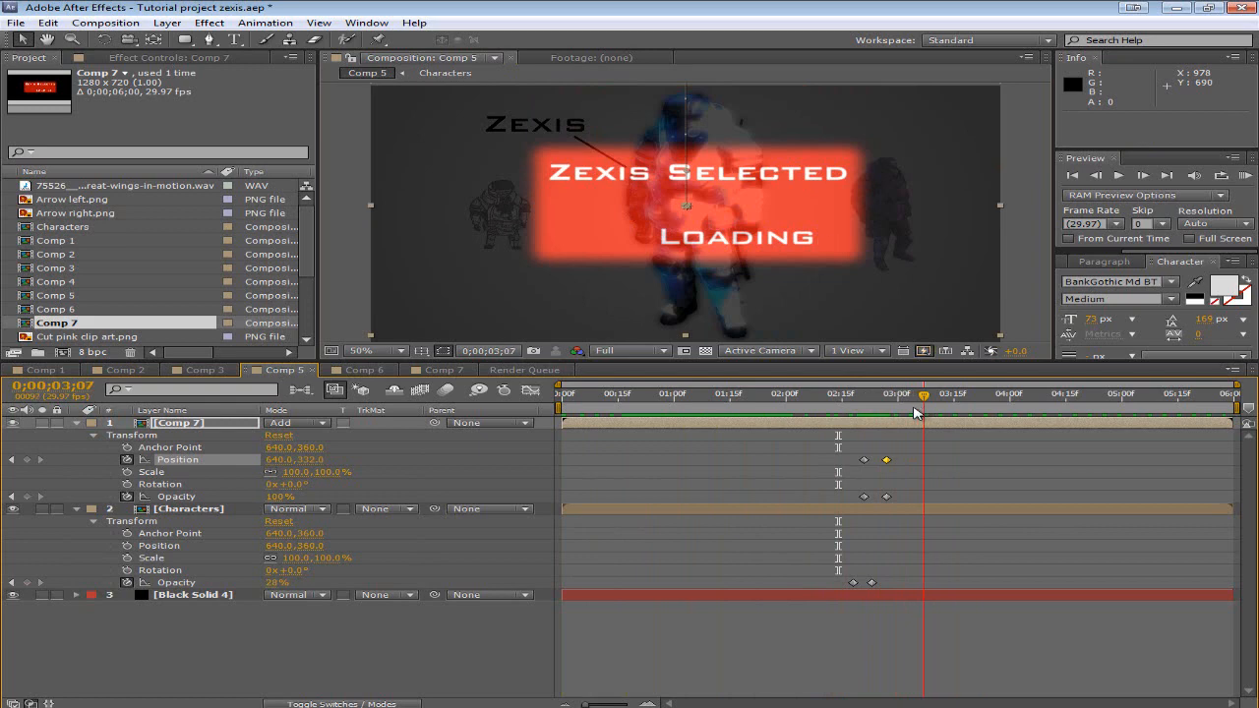
click(272, 645)
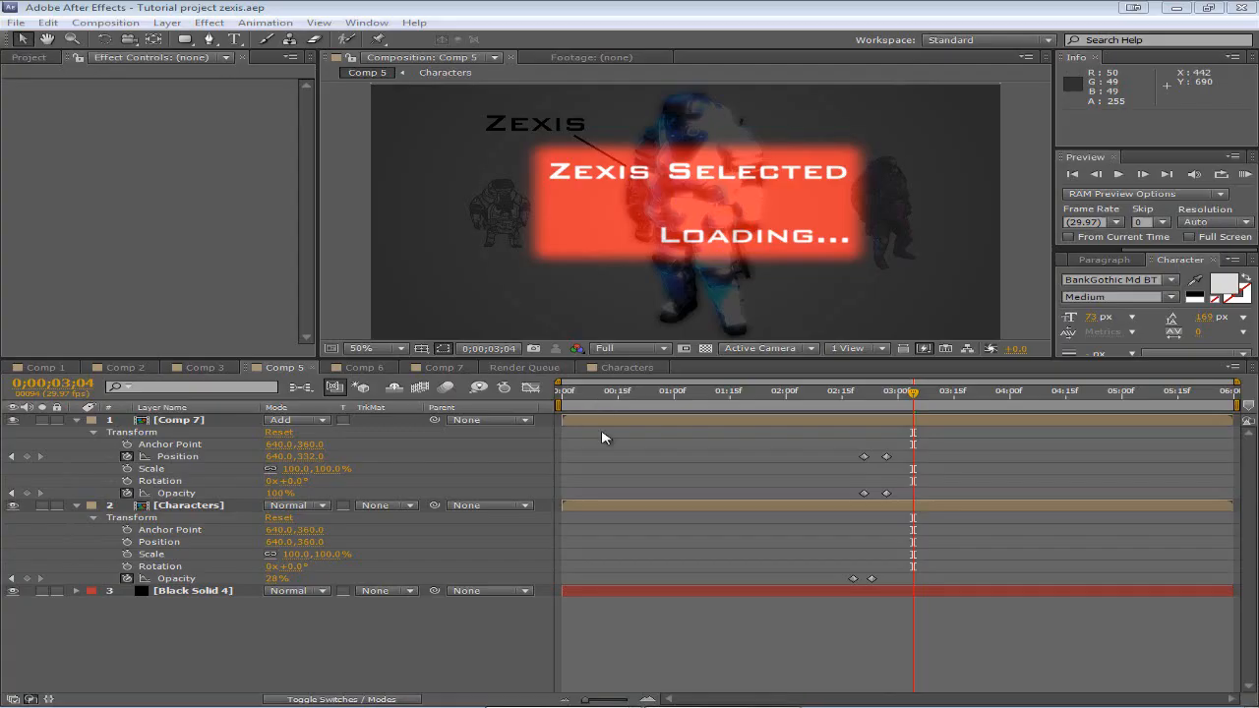
Step: Review the reference animation in Comp 3 and Comp 2 and return to Comp 5
click(201, 367)
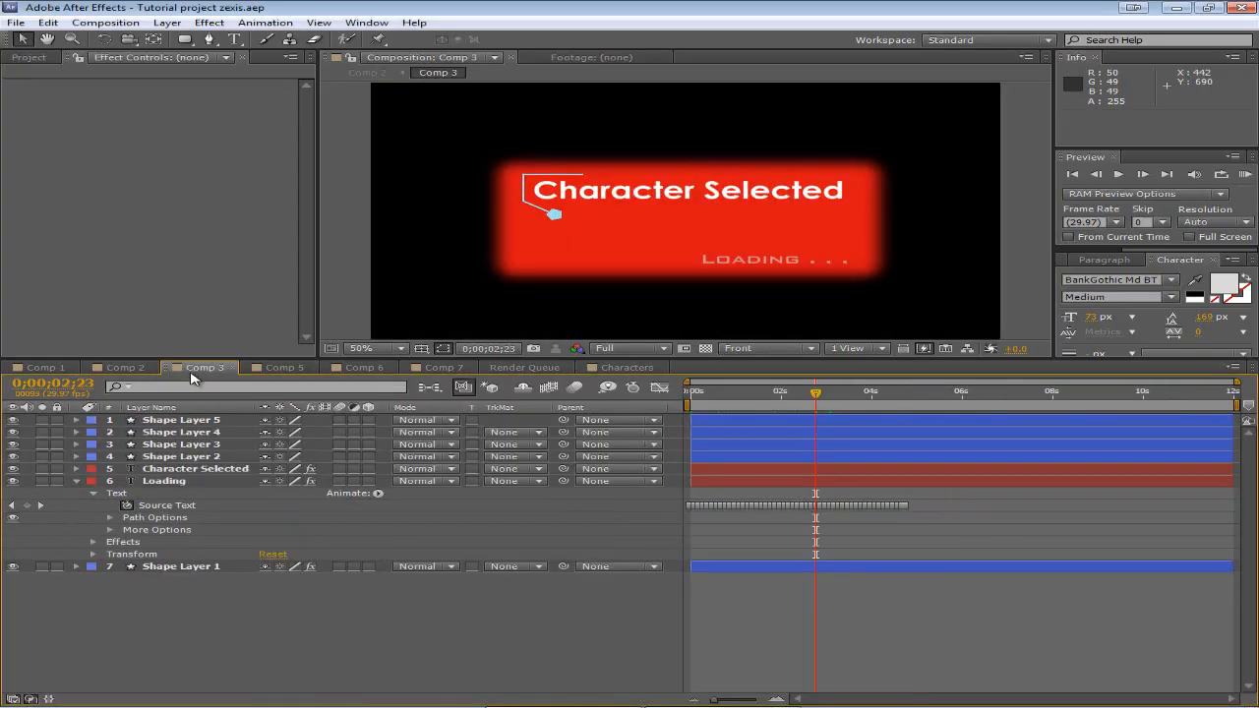
click(125, 367)
drag(950, 394, 981, 396)
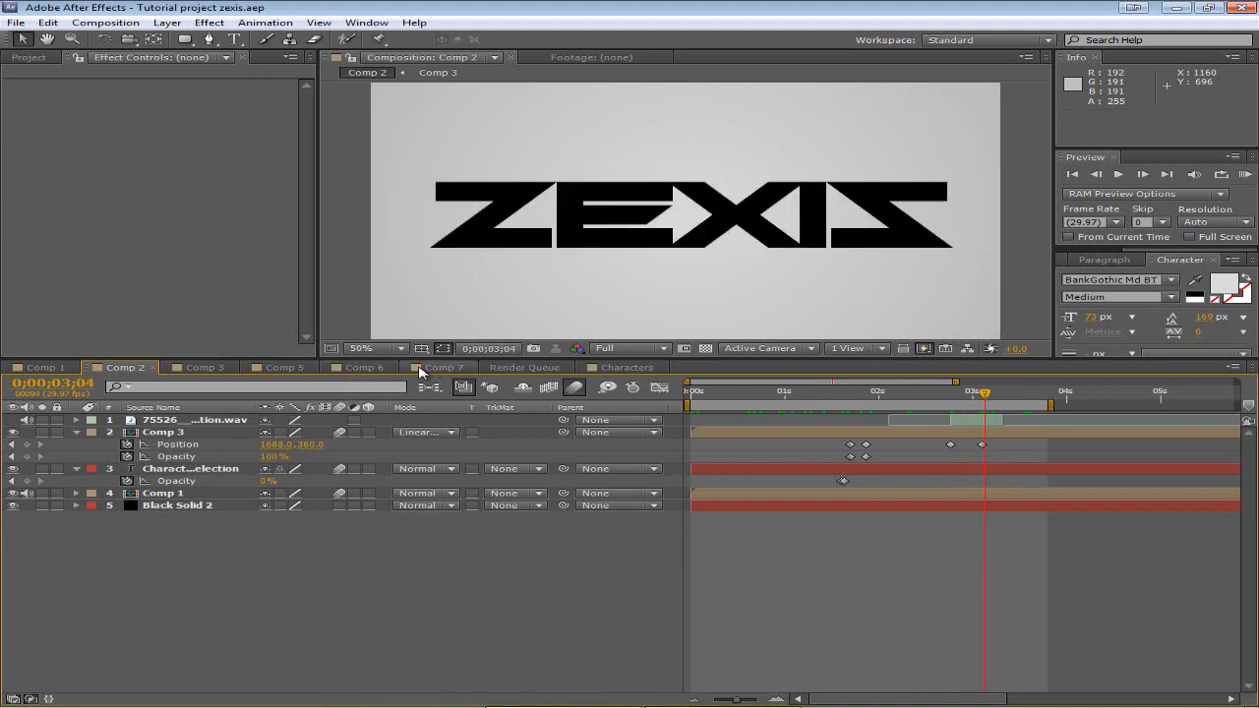
click(364, 367)
click(309, 367)
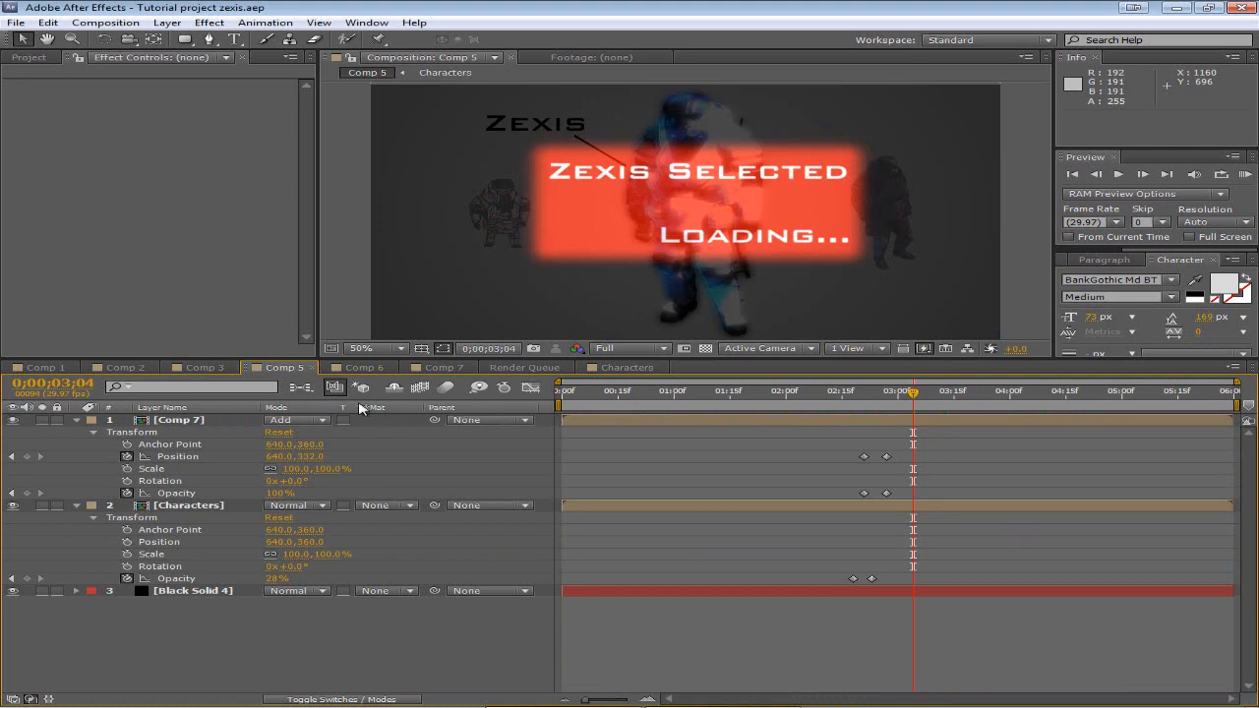
Step: Move the Zexis 2 text layer from the Characters composition into Comp 5, placing it between Comp 7 and Characters
click(22, 57)
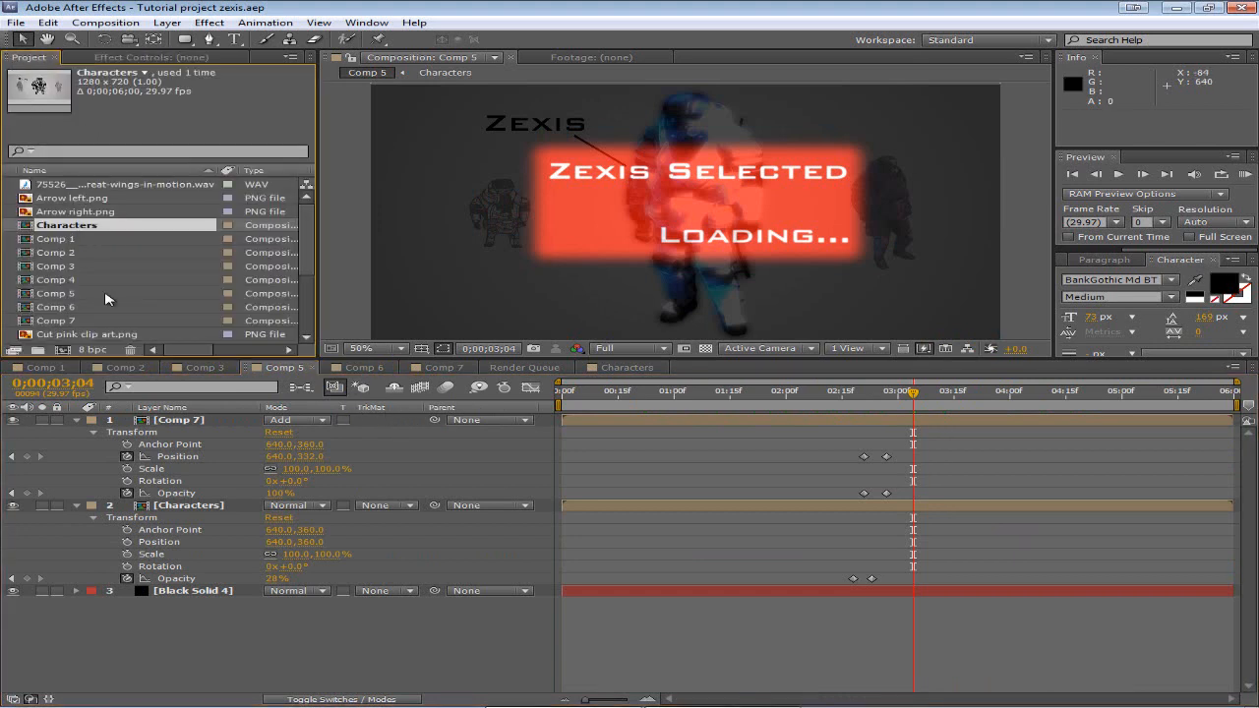
click(618, 371)
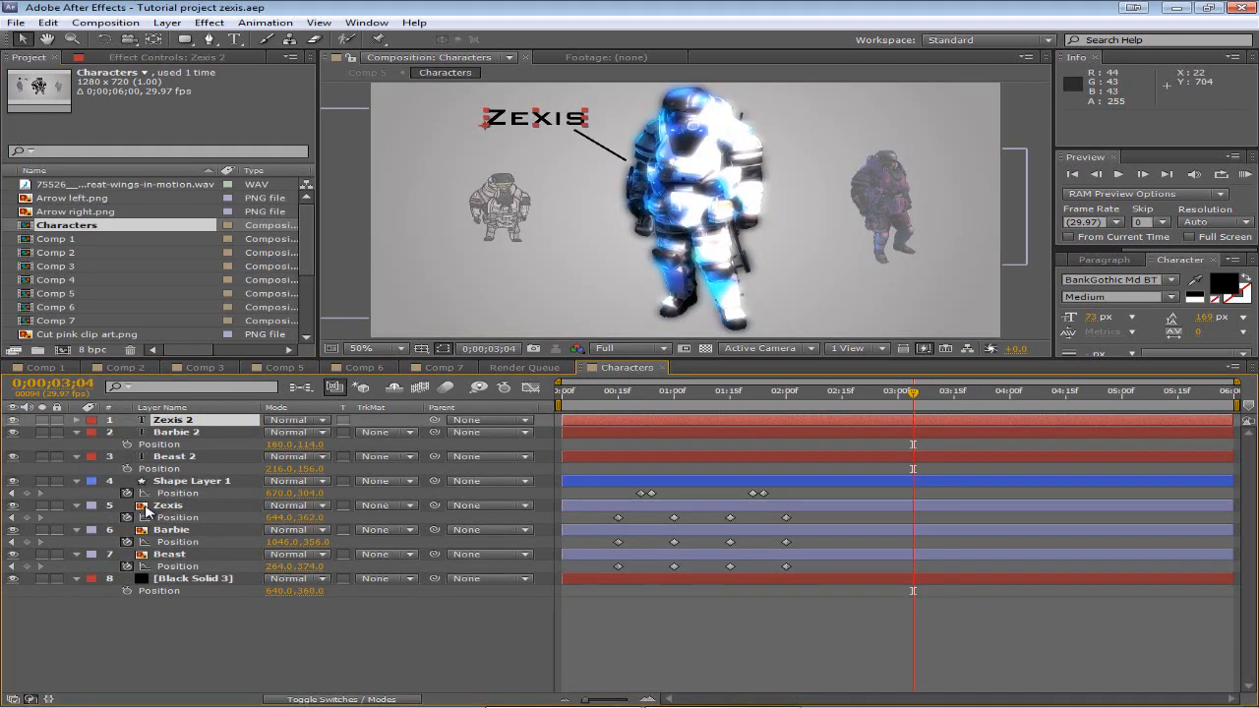
click(225, 636)
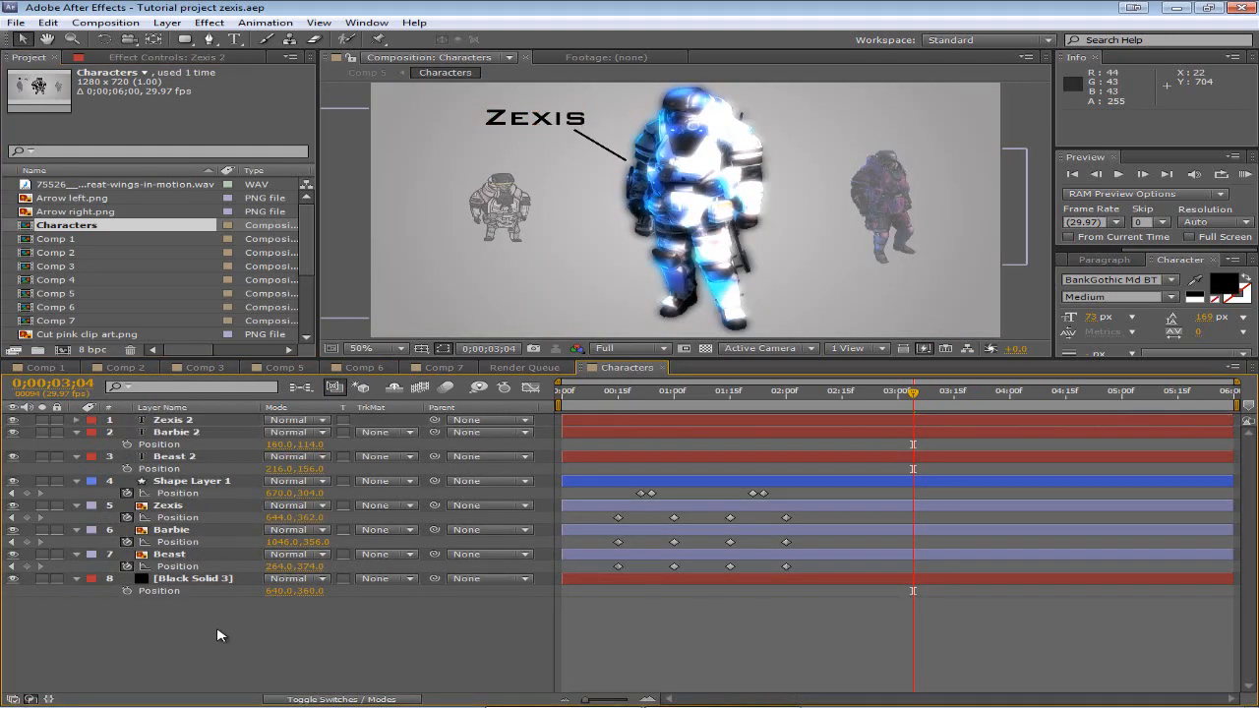
click(188, 422)
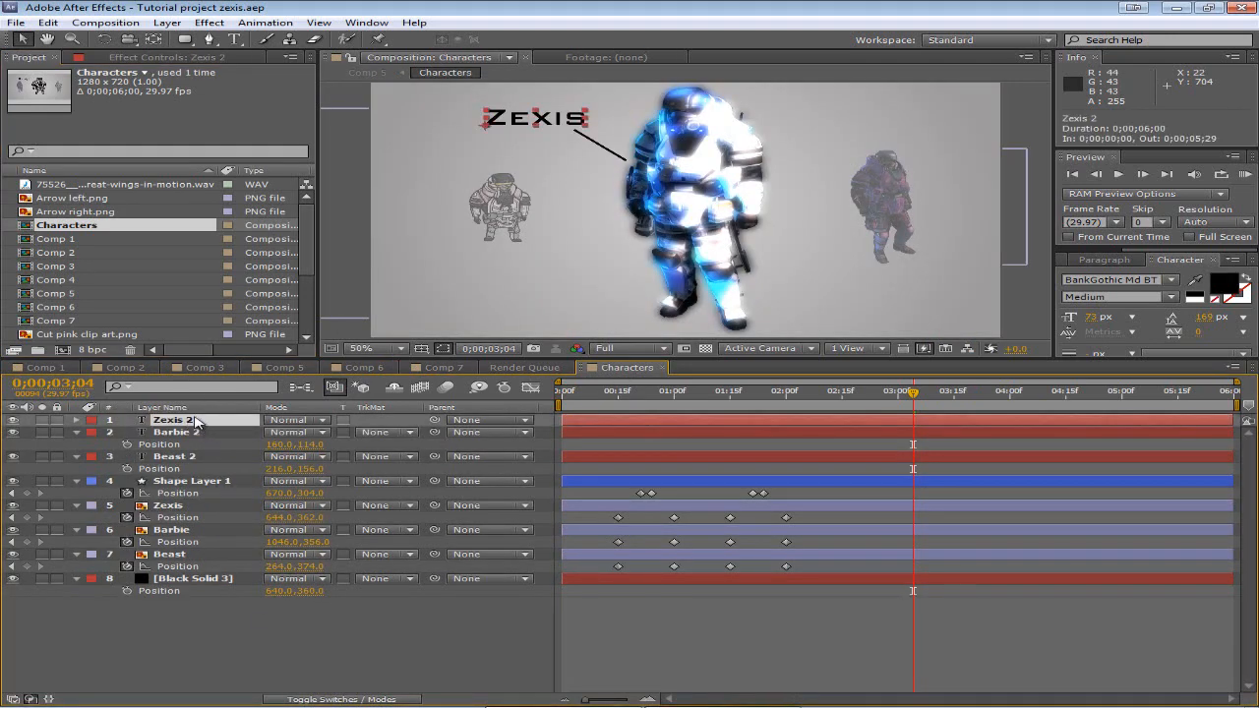
key(ctrl+x)
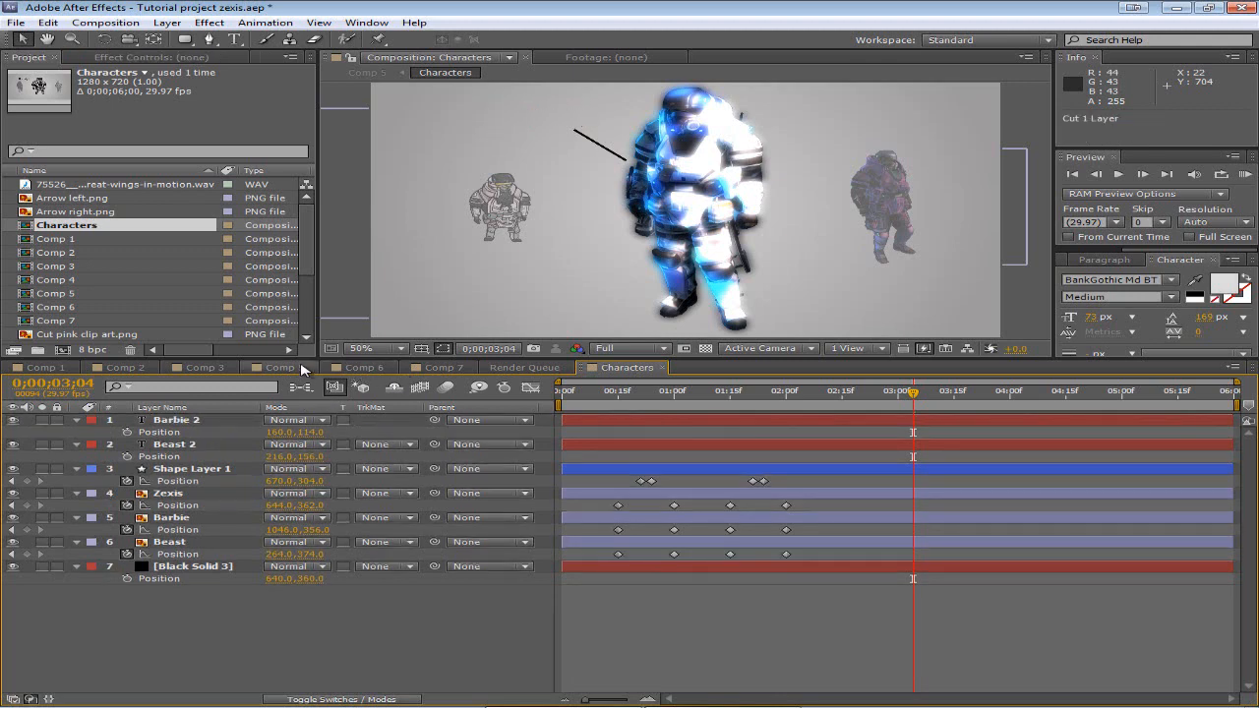
click(302, 368)
key(ctrl+v)
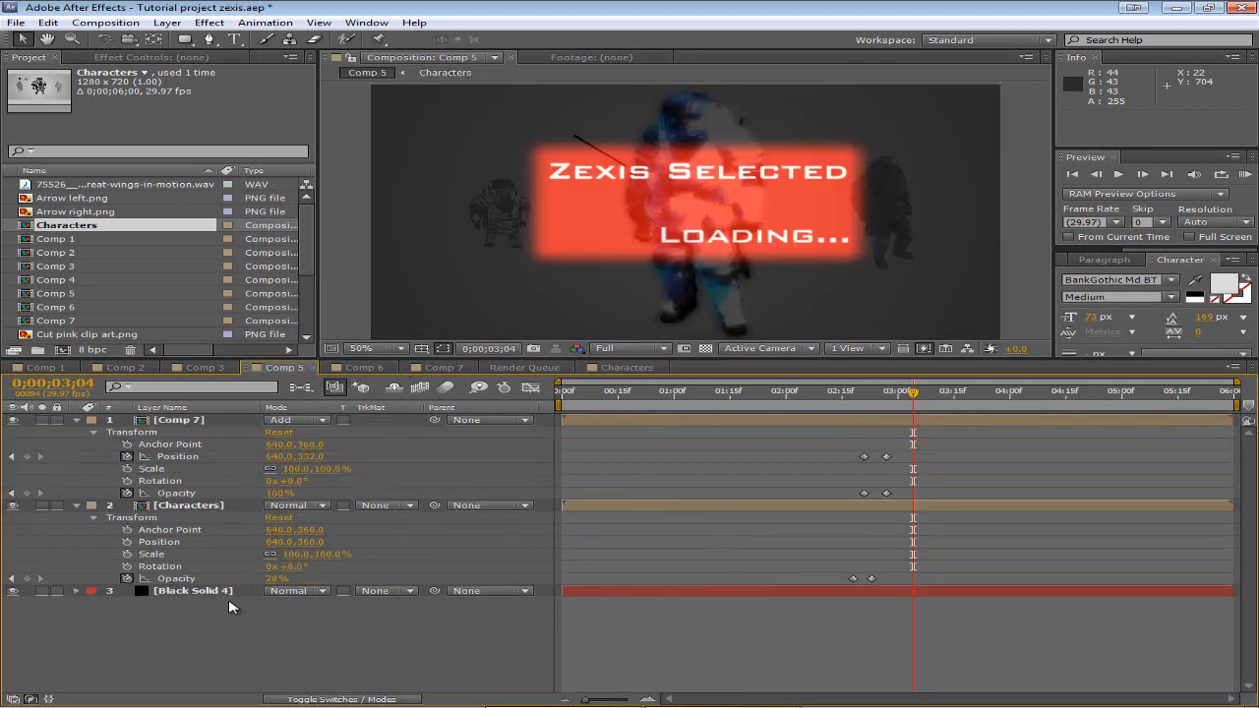
drag(168, 423, 196, 510)
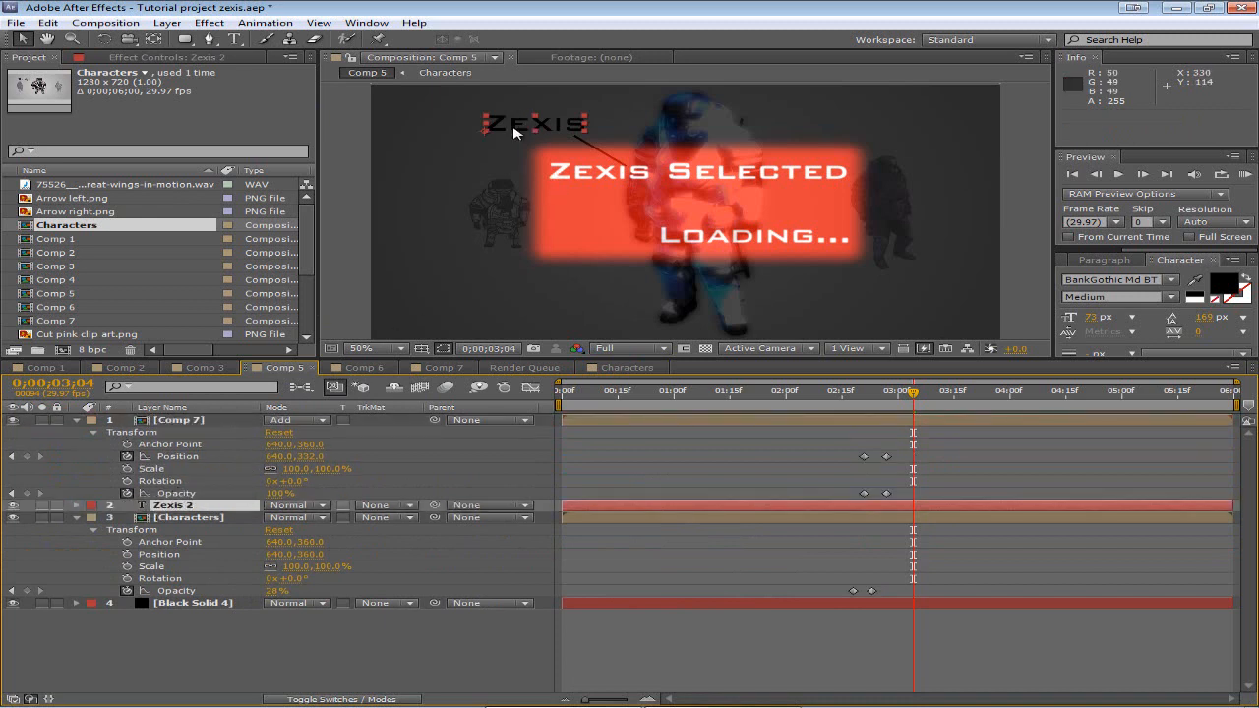
Step: Add a position keyframe to the Comp 7 layer at 0;00;03;07, keeping the panel at 640, 332
click(602, 367)
click(290, 366)
mouse_move(913, 402)
mouse_down()
mouse_move(885, 401)
mouse_move(924, 401)
mouse_up()
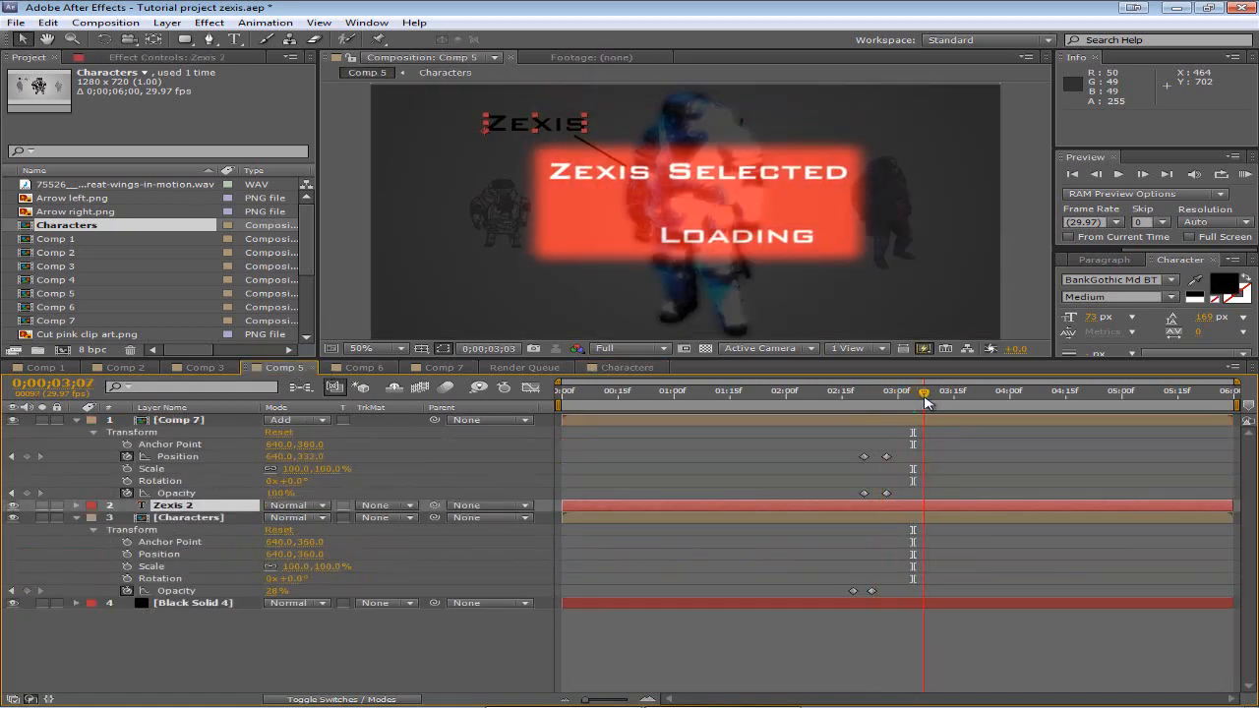
click(241, 622)
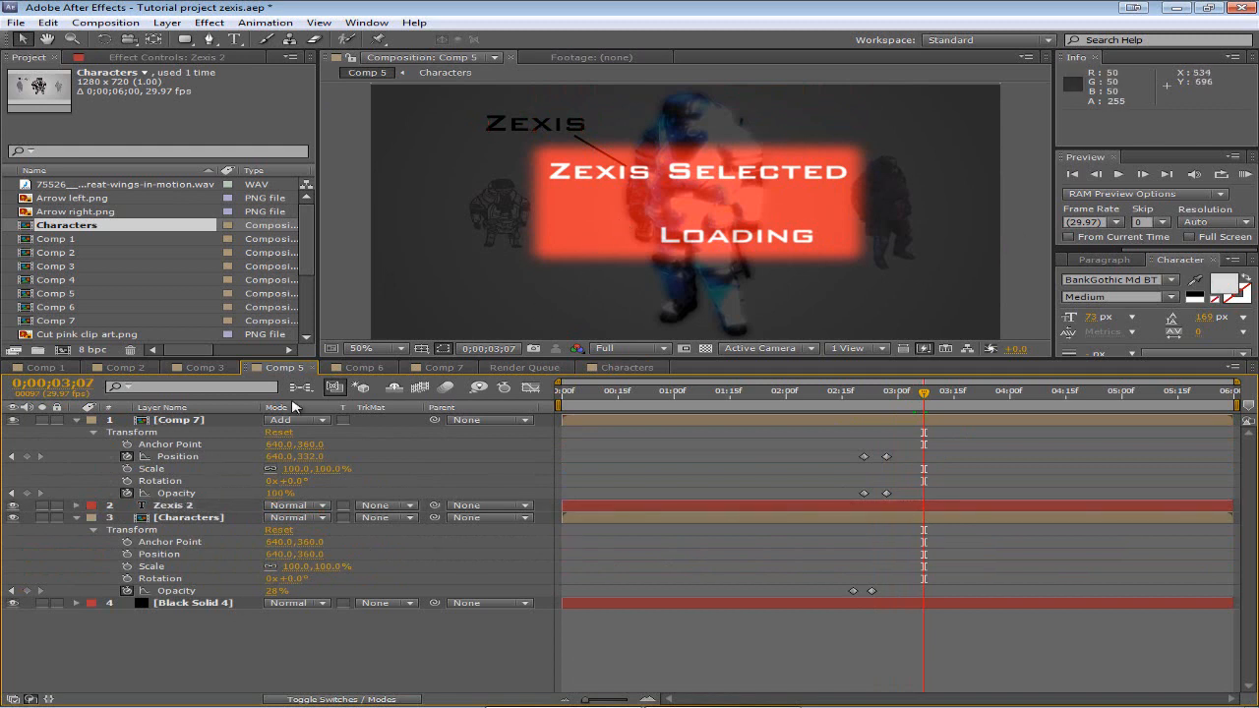
click(163, 420)
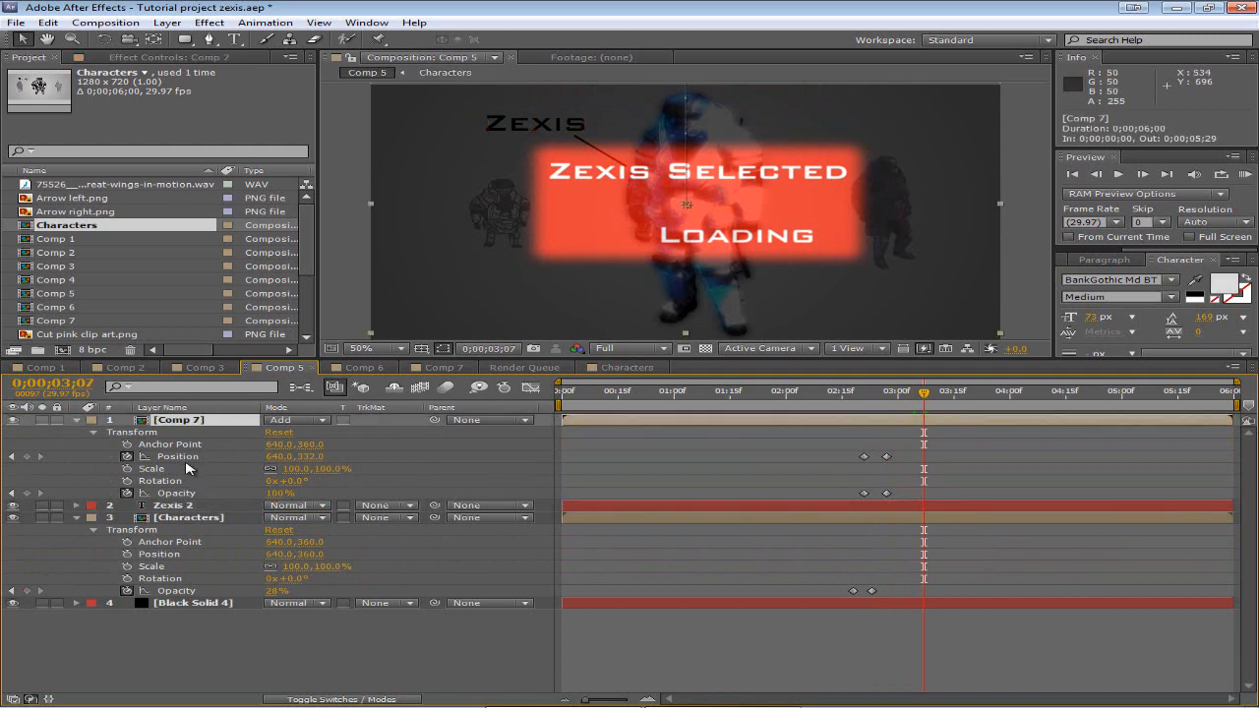
click(27, 457)
Step: Slide the Comp 7 layer out of frame to 1646, 332 at 0;00;03;13 and check the motion at 0;00;03;08
mouse_move(926, 396)
mouse_down()
mouse_move(965, 395)
mouse_move(946, 395)
mouse_up()
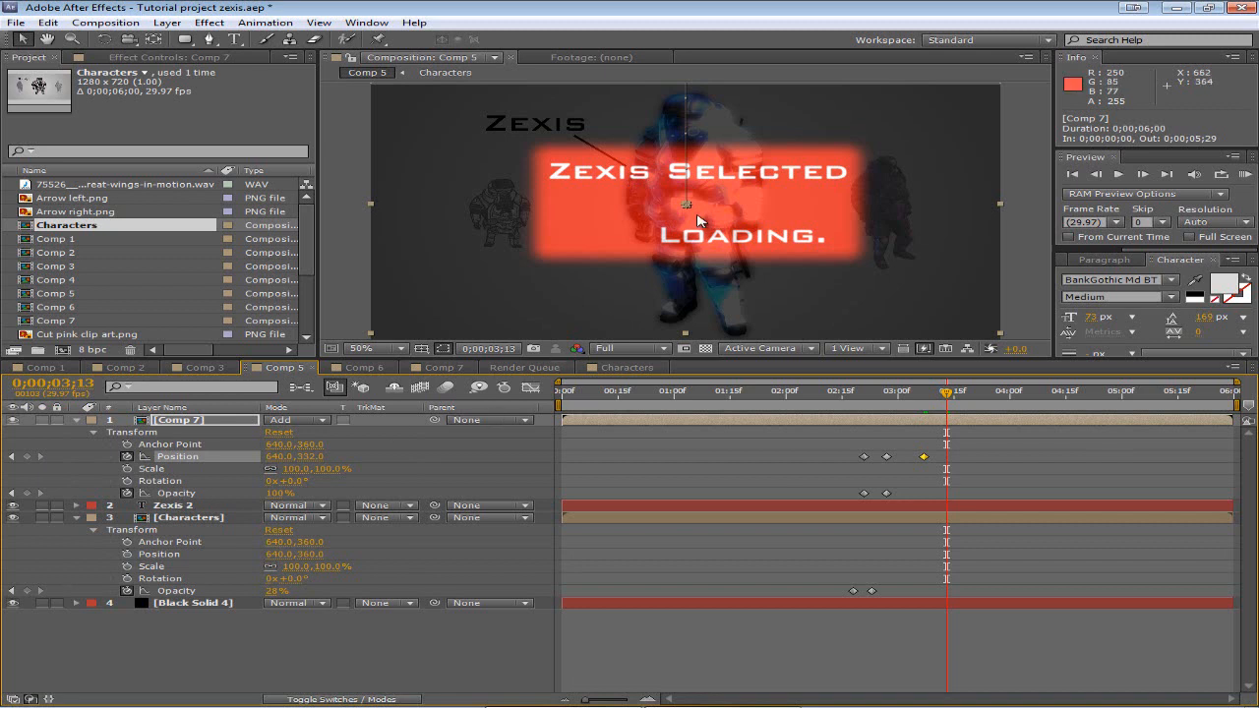
drag(706, 223, 1204, 225)
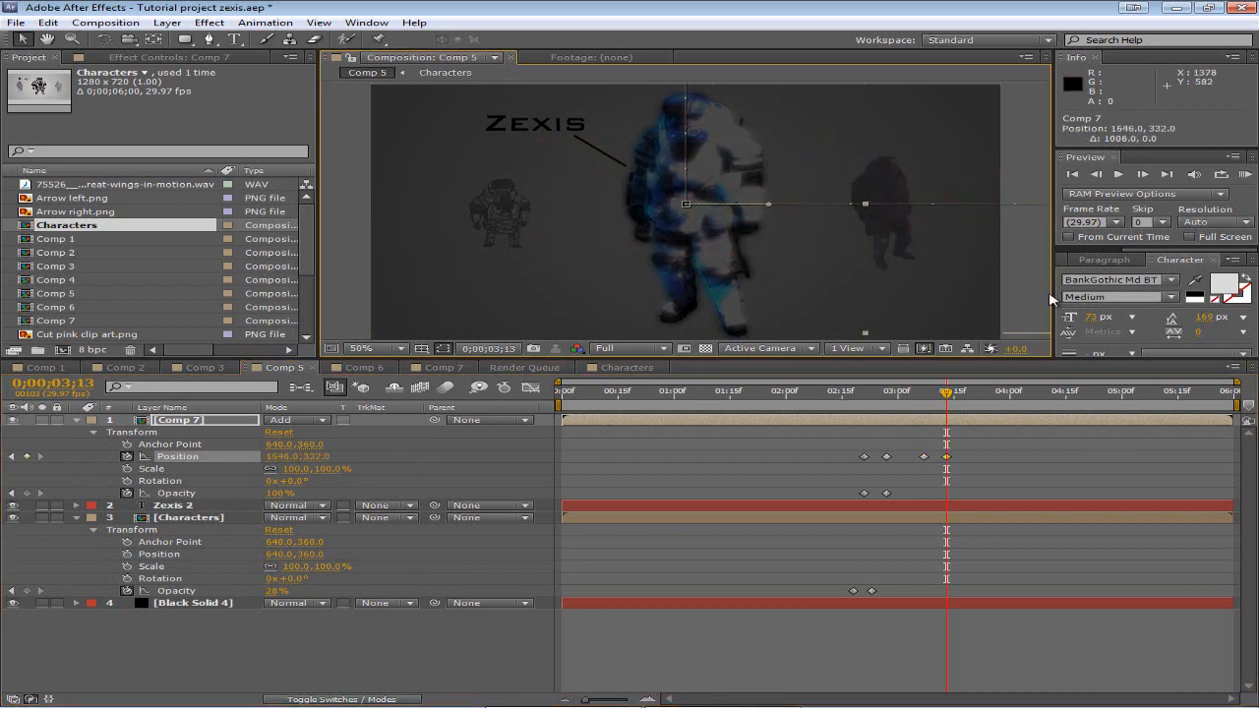
drag(950, 397, 928, 396)
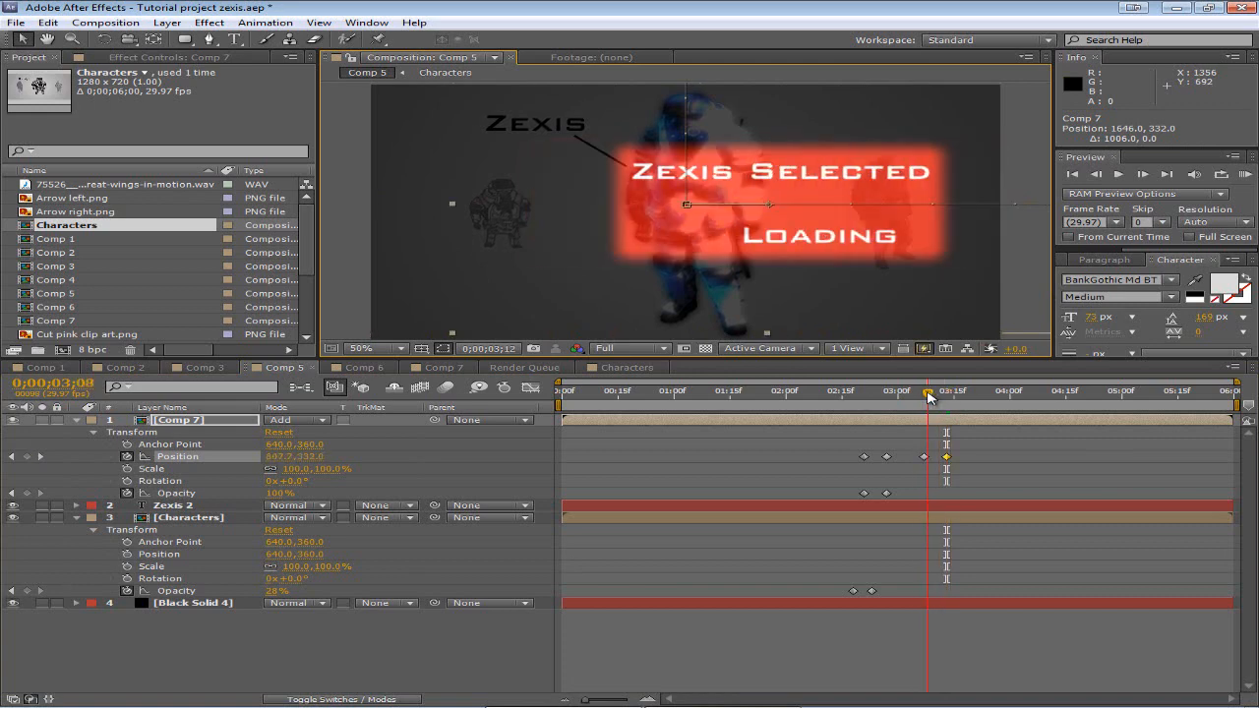
Step: Select every layer above Black Solid 3 in the Characters composition, from Beast to Barbie 2, and return to Comp 5
click(626, 367)
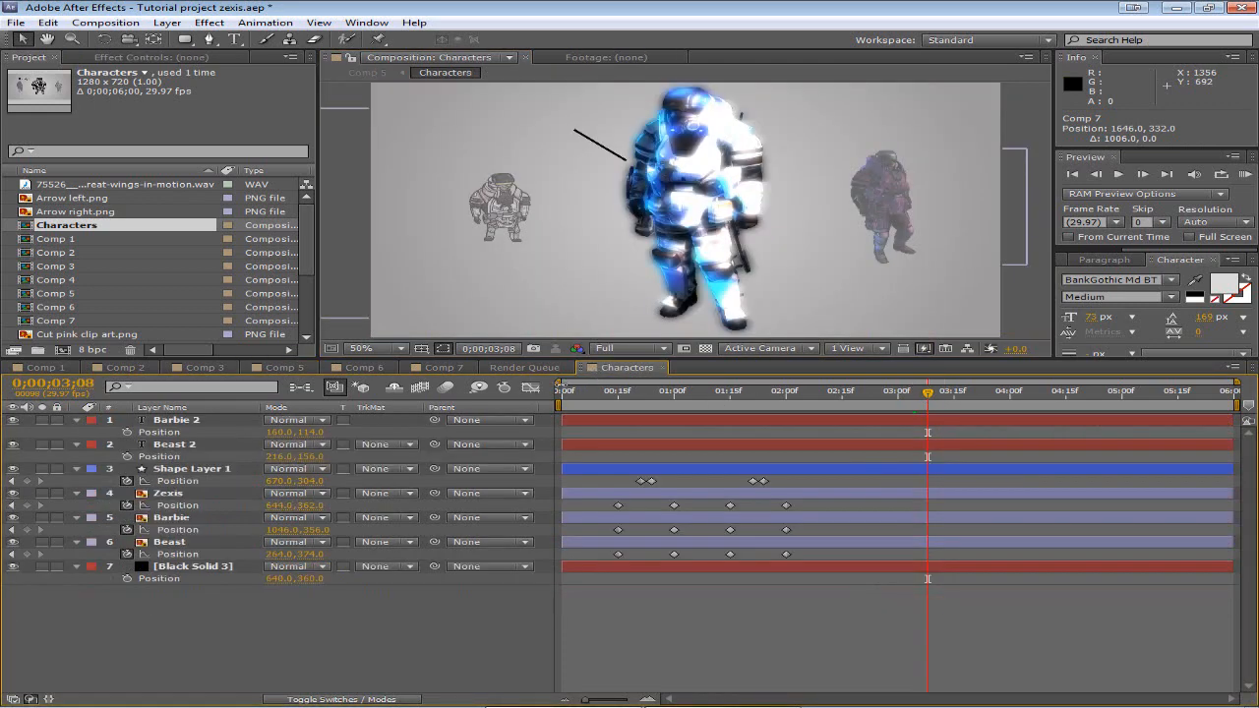
click(169, 542)
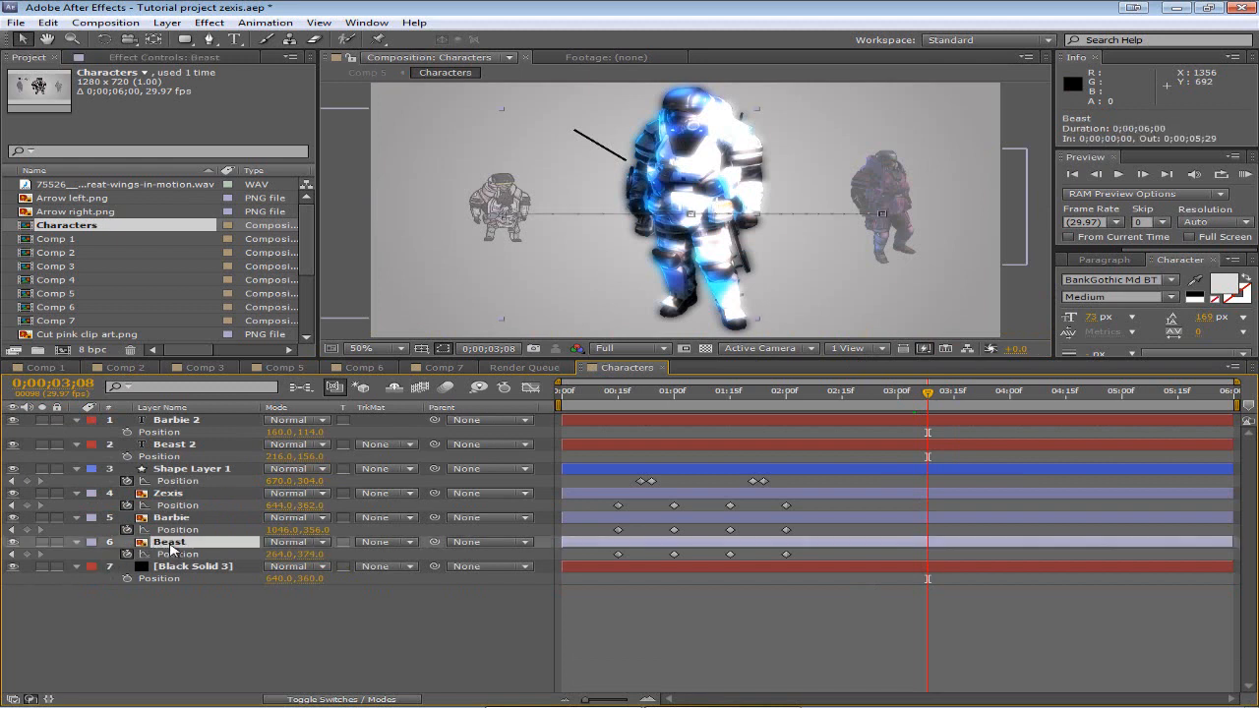
shift+click(181, 424)
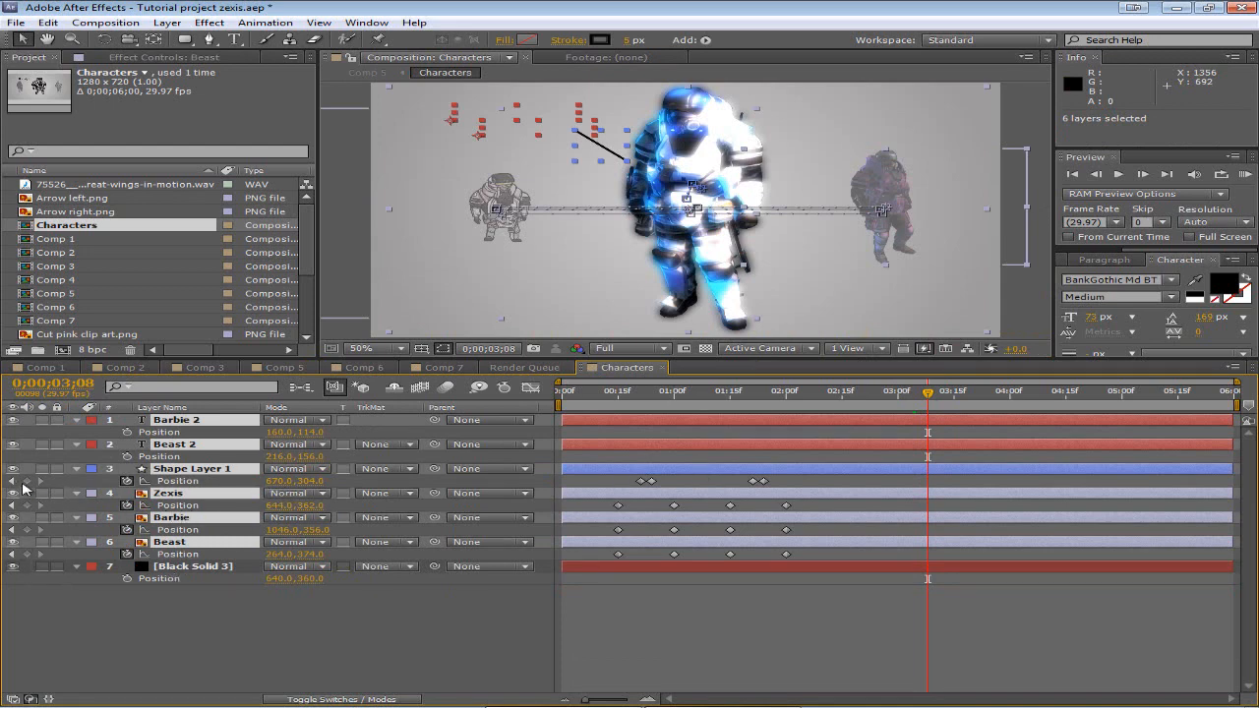
click(283, 367)
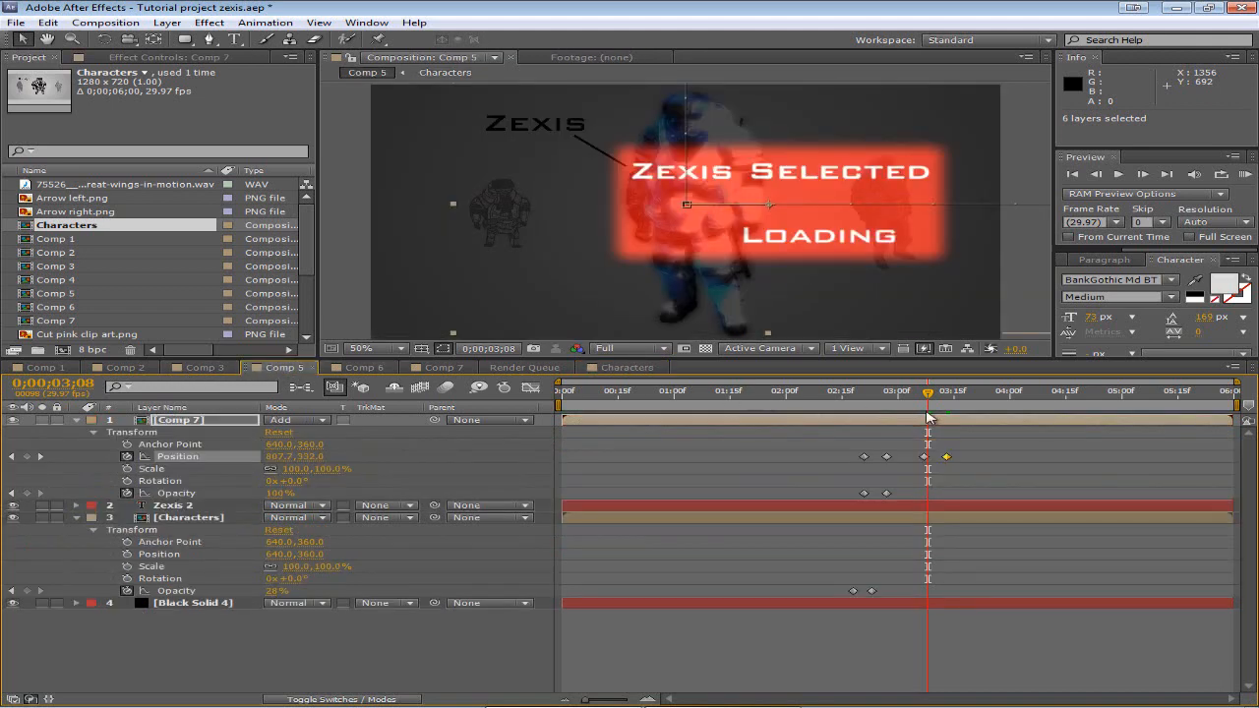
Step: Add position keyframes at 0;00;03;07 to the six selected layers in the Characters composition, from Barbie 2 to Beast
drag(928, 395, 925, 395)
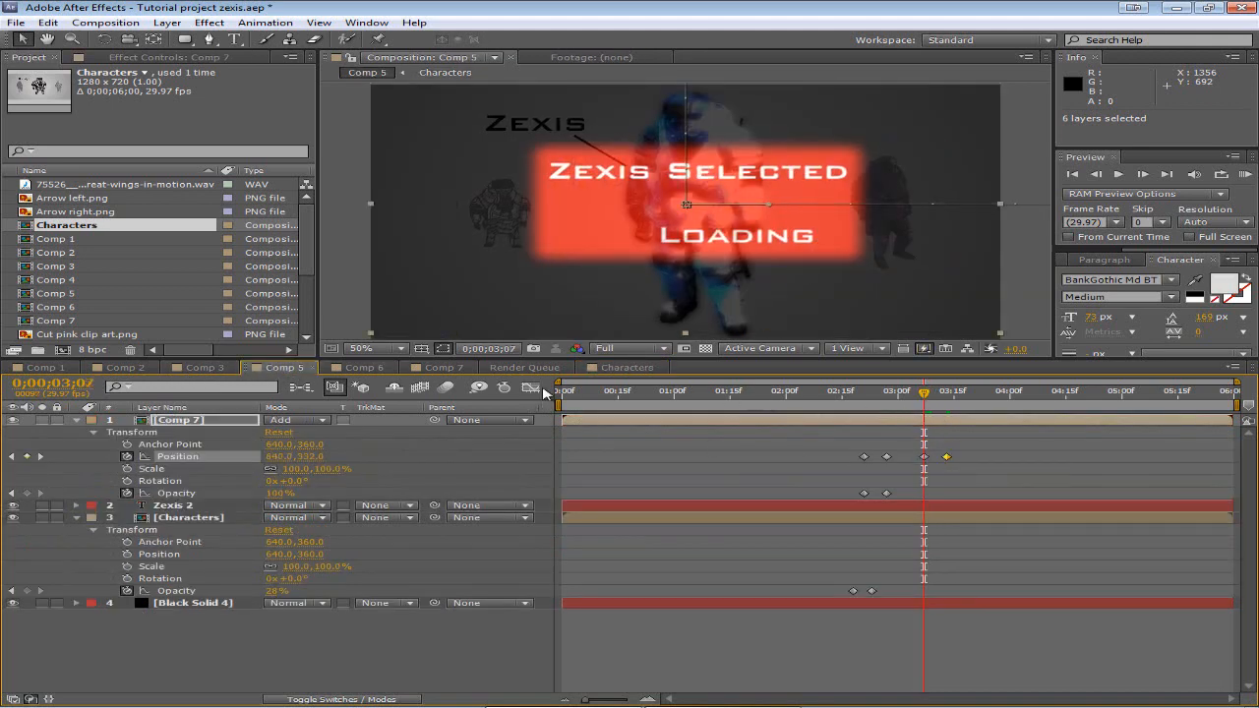
click(626, 367)
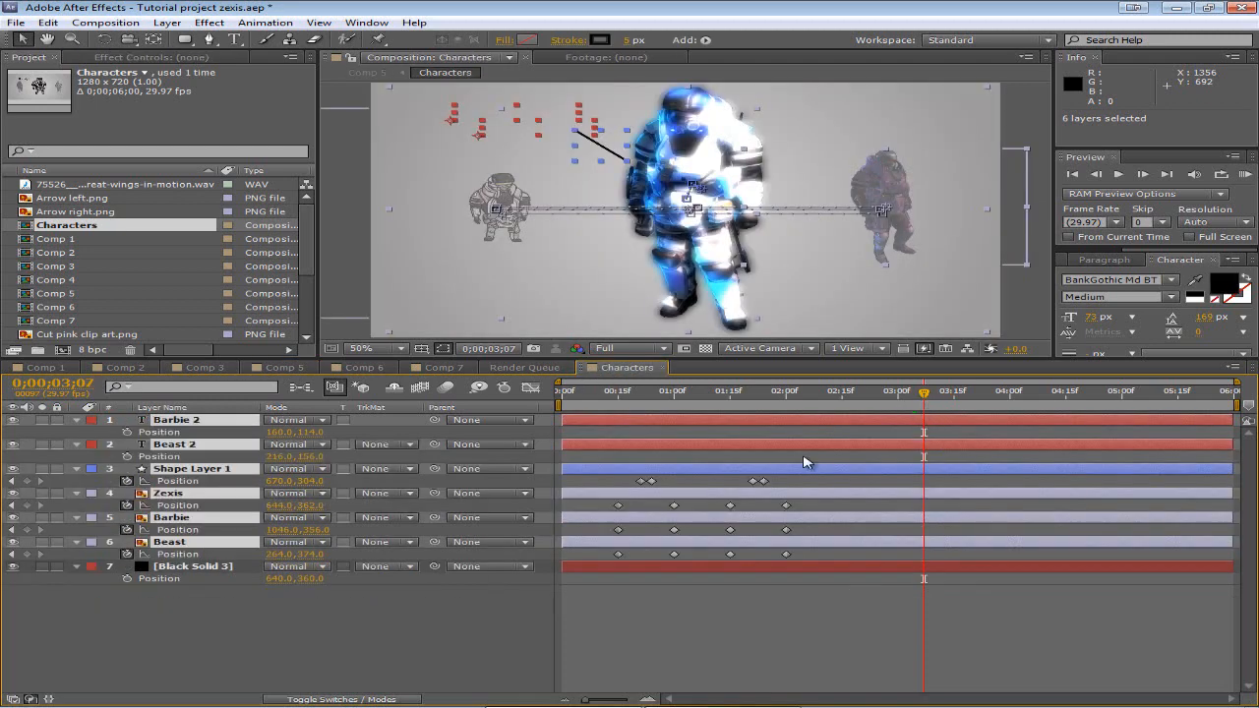
click(27, 554)
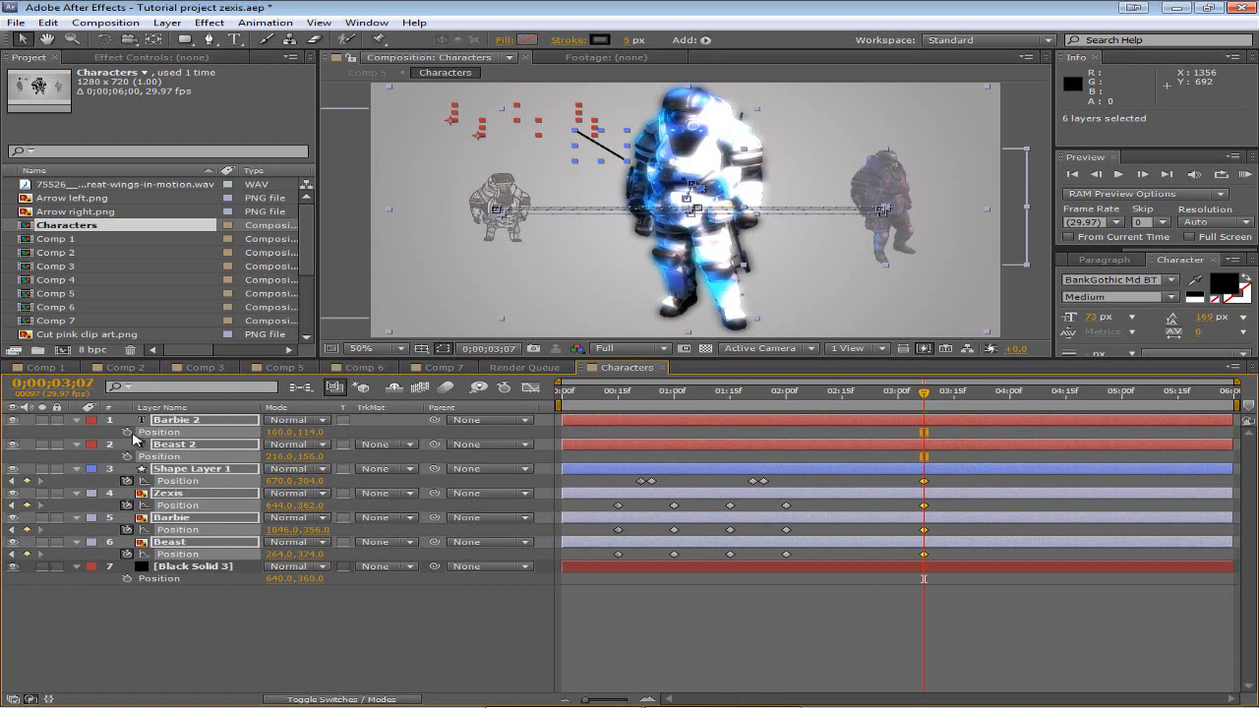
click(127, 432)
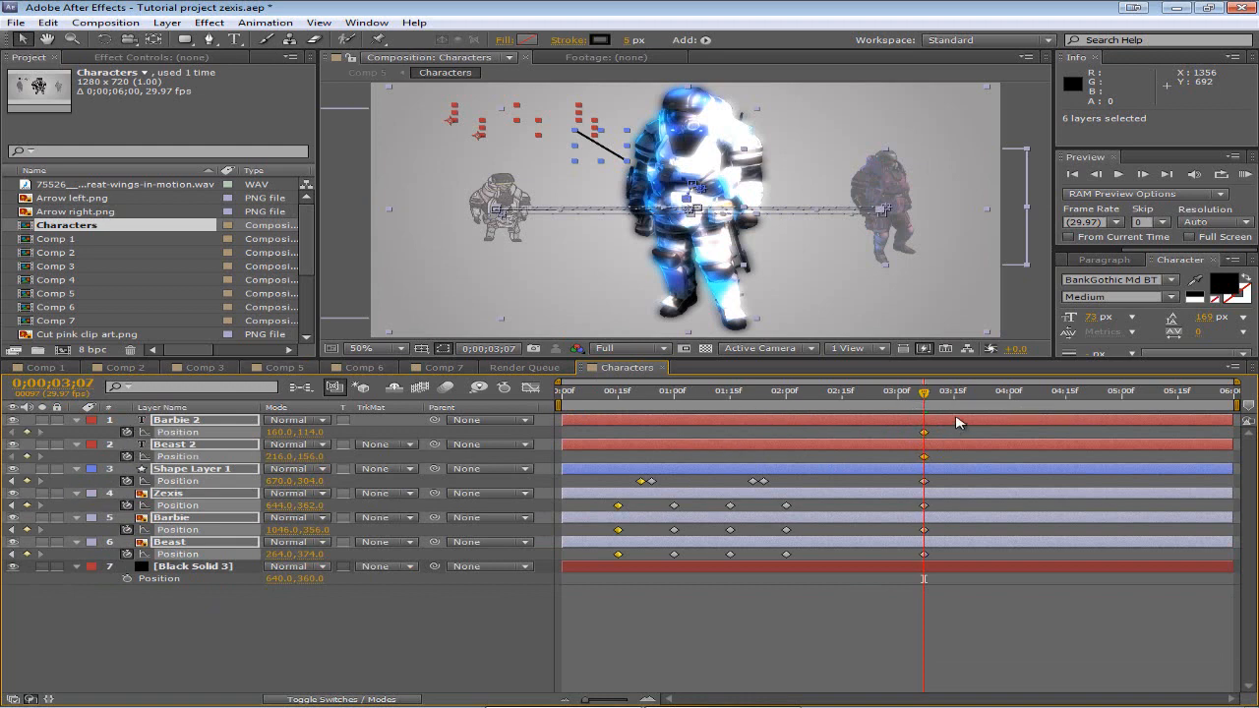
Step: Slide the six selected Characters layers 1126 px right out of frame at 0;00;03;13 and preview the motion in Comp 5
drag(925, 394, 946, 399)
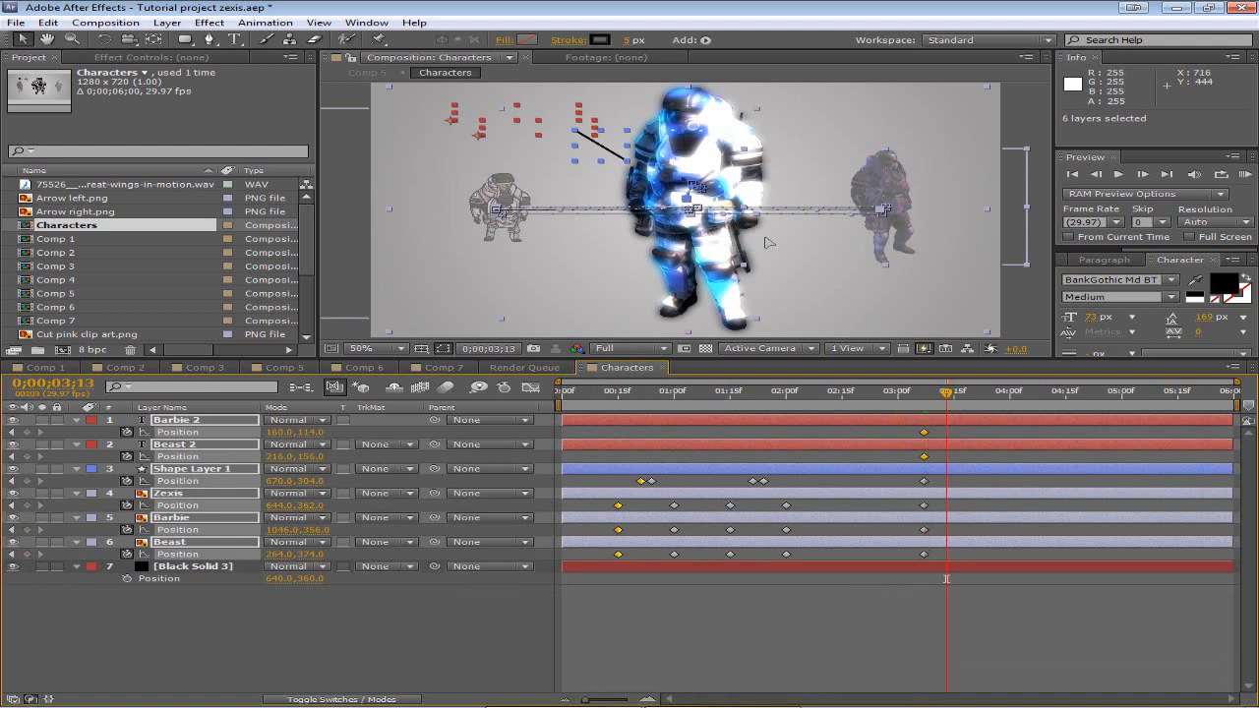
drag(768, 242, 1258, 242)
click(204, 367)
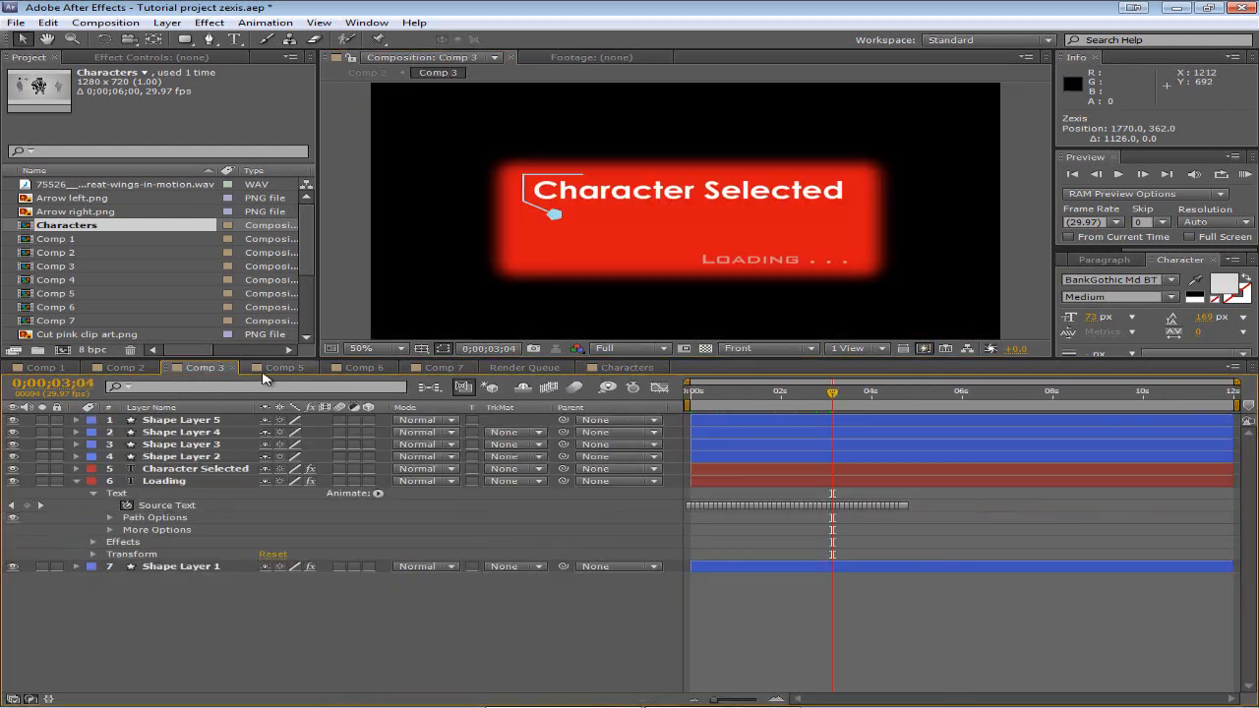
click(278, 368)
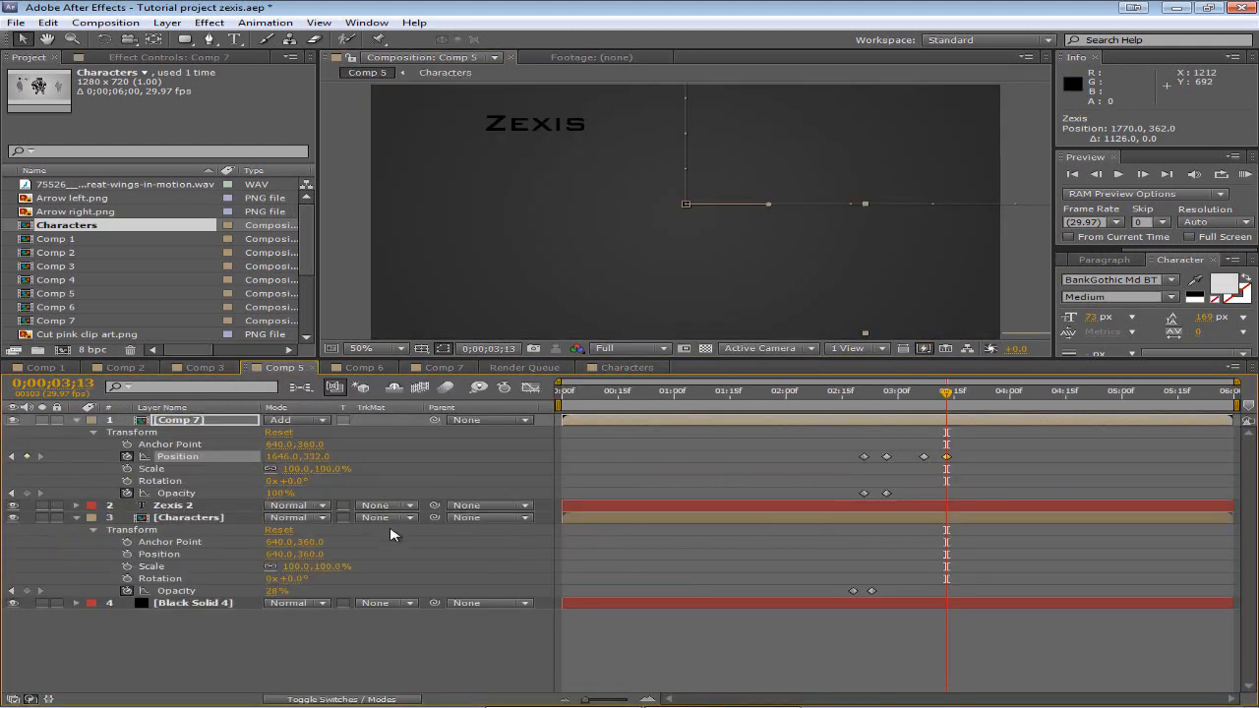
key(KP_0)
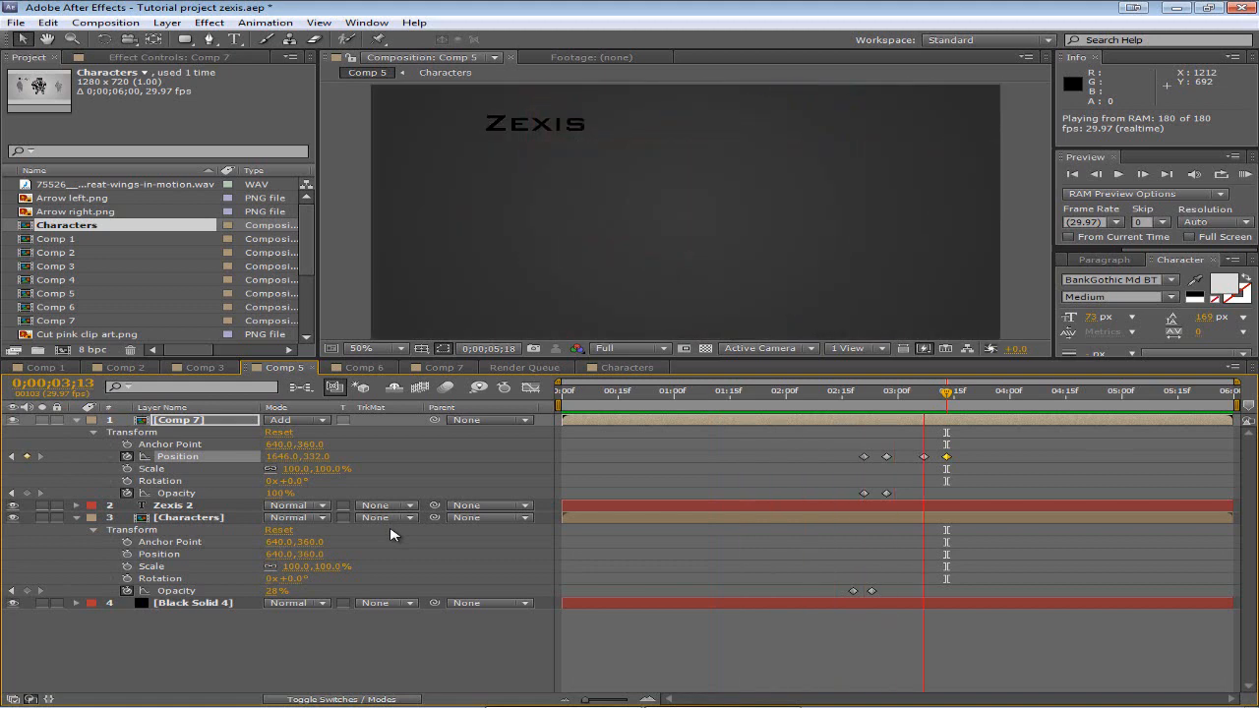
key(space)
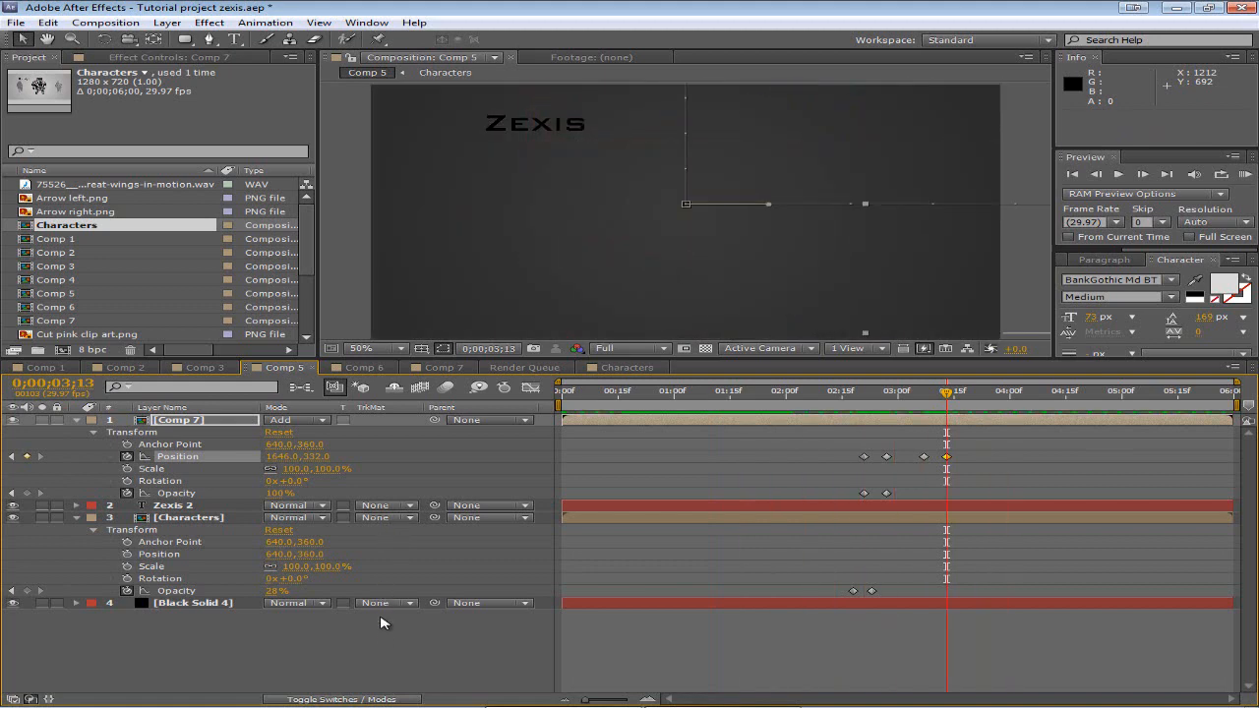
Step: Start position and scale keyframes on the Zexis 2 text layer at 0;00;03;07 in Comp 5
drag(948, 392, 927, 398)
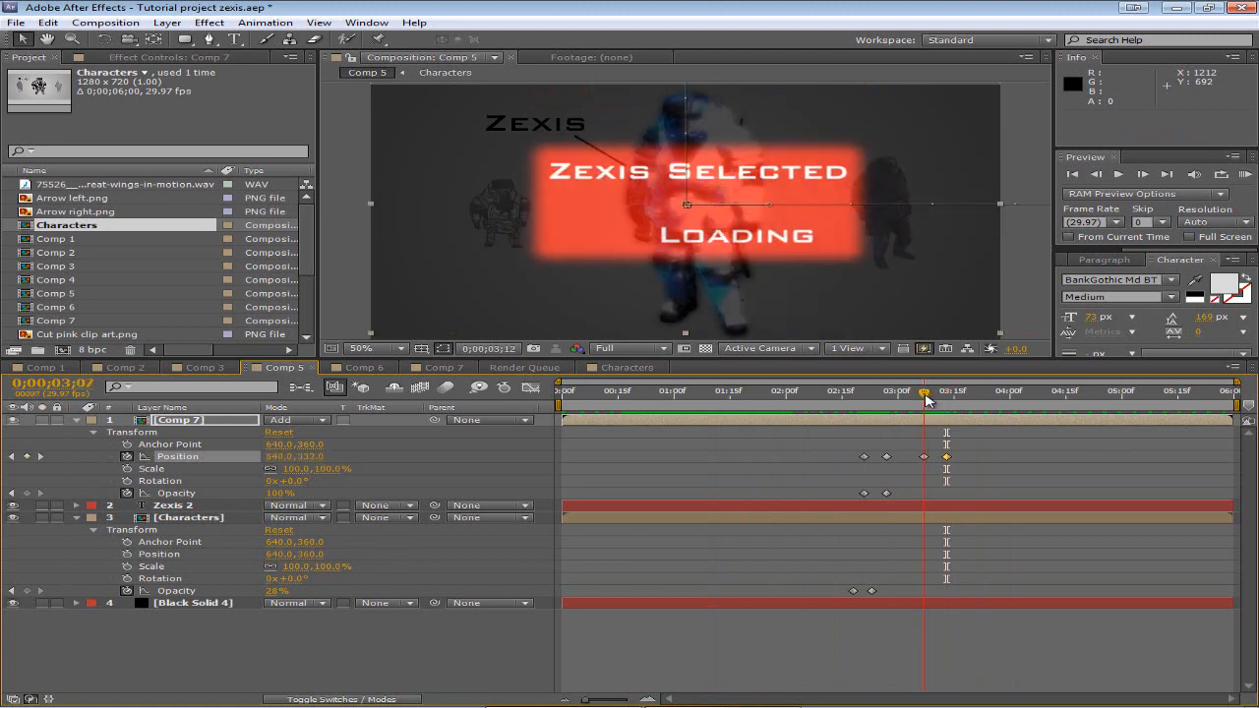
click(157, 508)
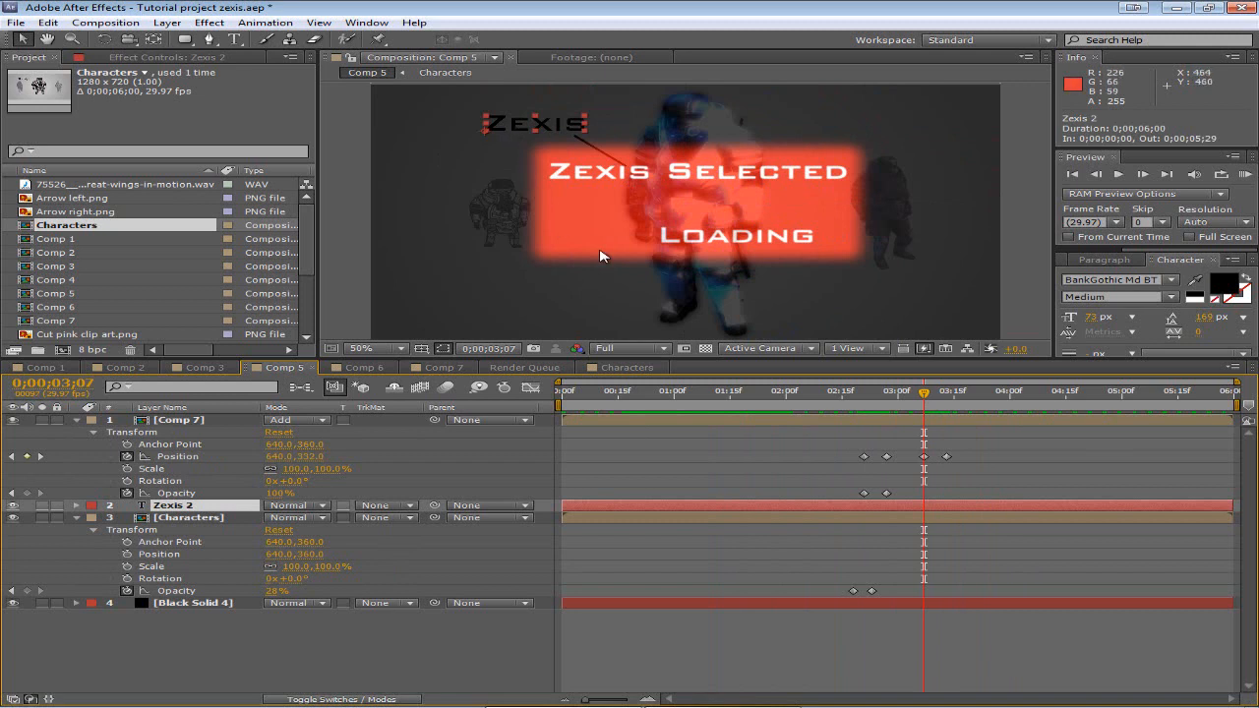
click(77, 506)
key(p)
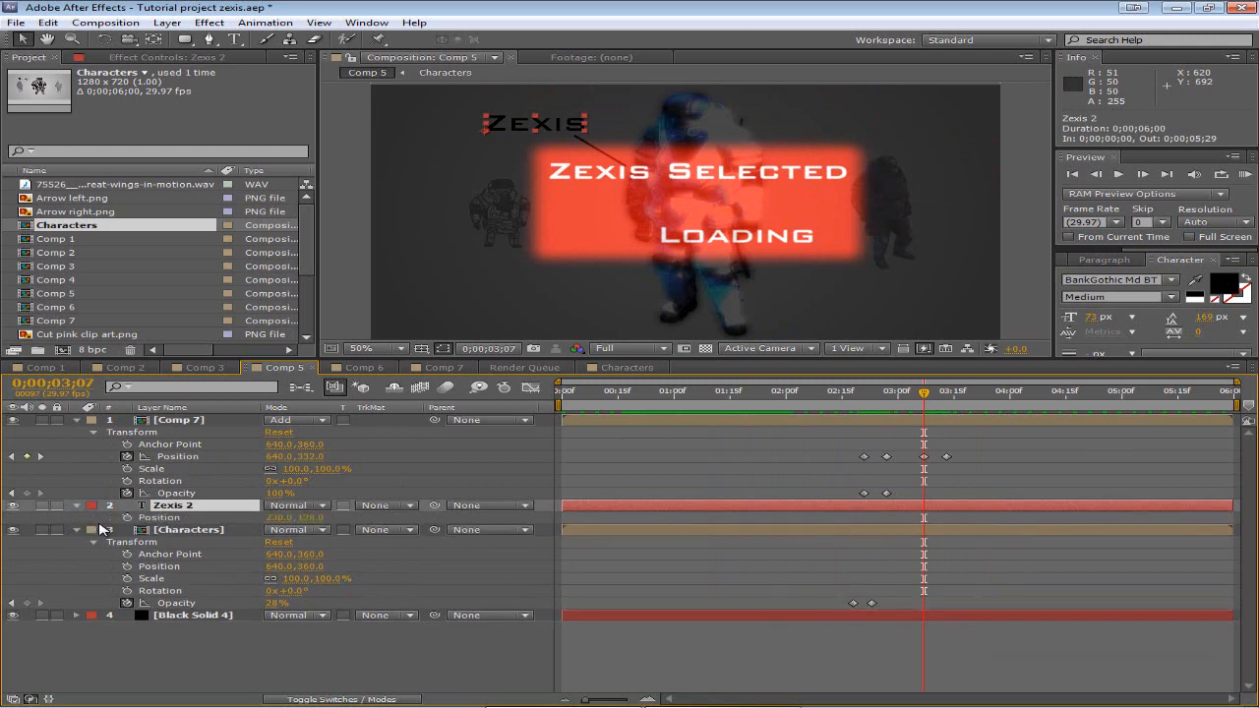
key(shift+s)
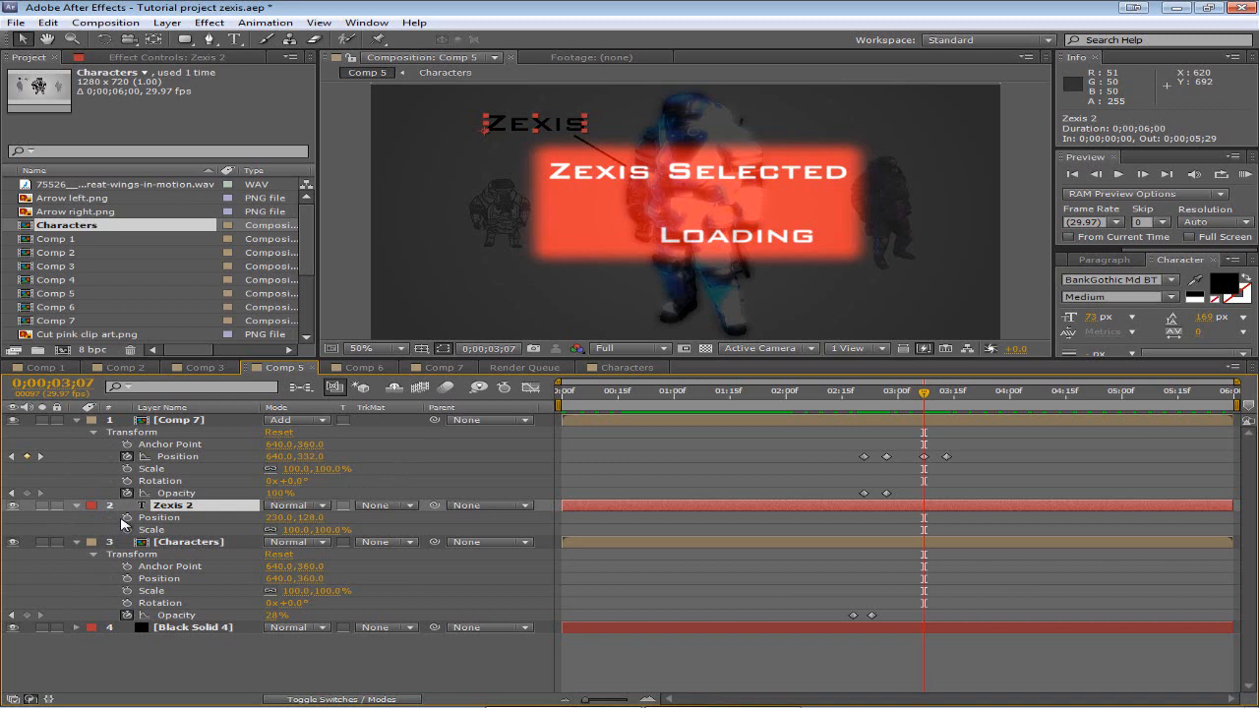
click(126, 518)
click(126, 529)
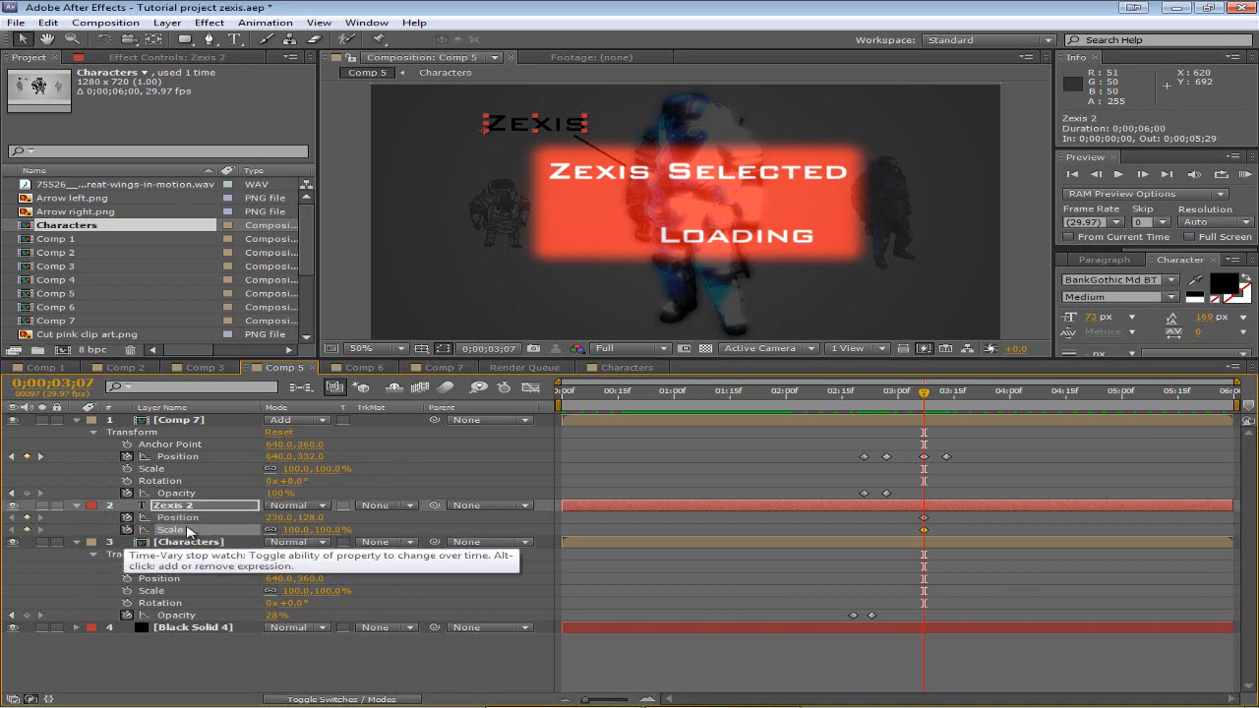
Step: Enlarge the Zexis 2 text to about 488.7% and center it at position 144, 448 at 0;00;03;13, and preview the animation
drag(924, 392, 946, 392)
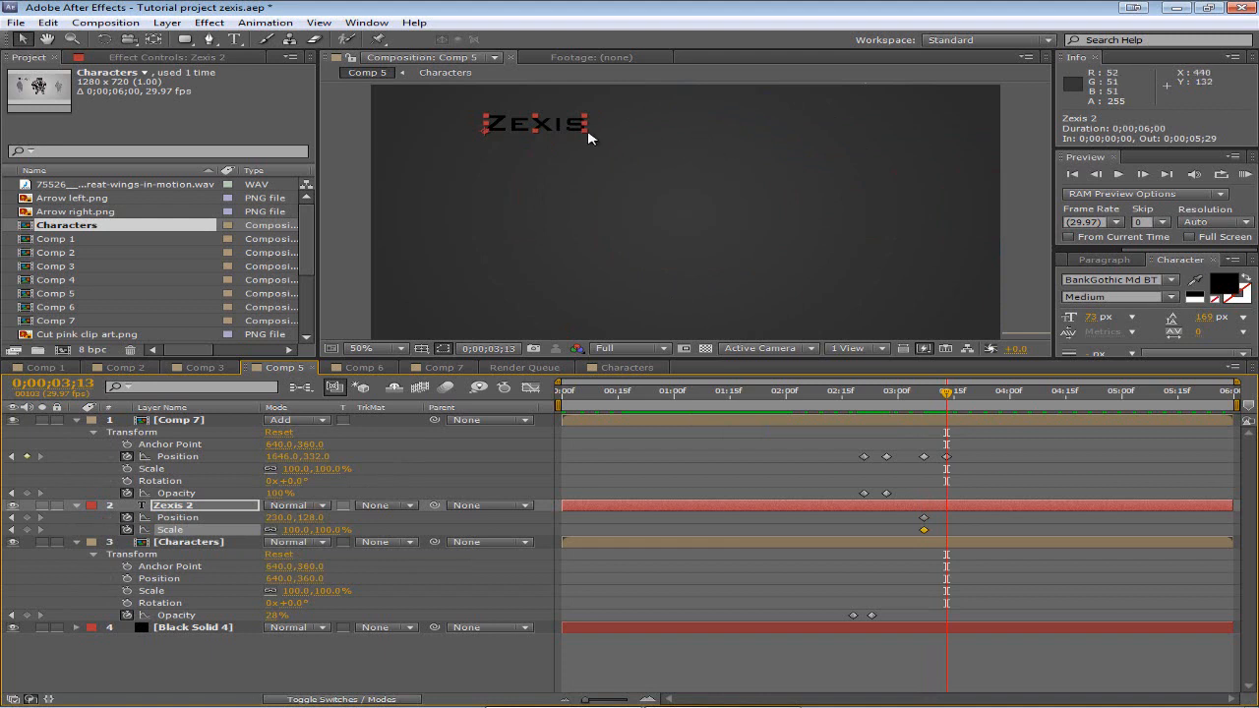
drag(586, 135, 927, 258)
drag(753, 106, 735, 218)
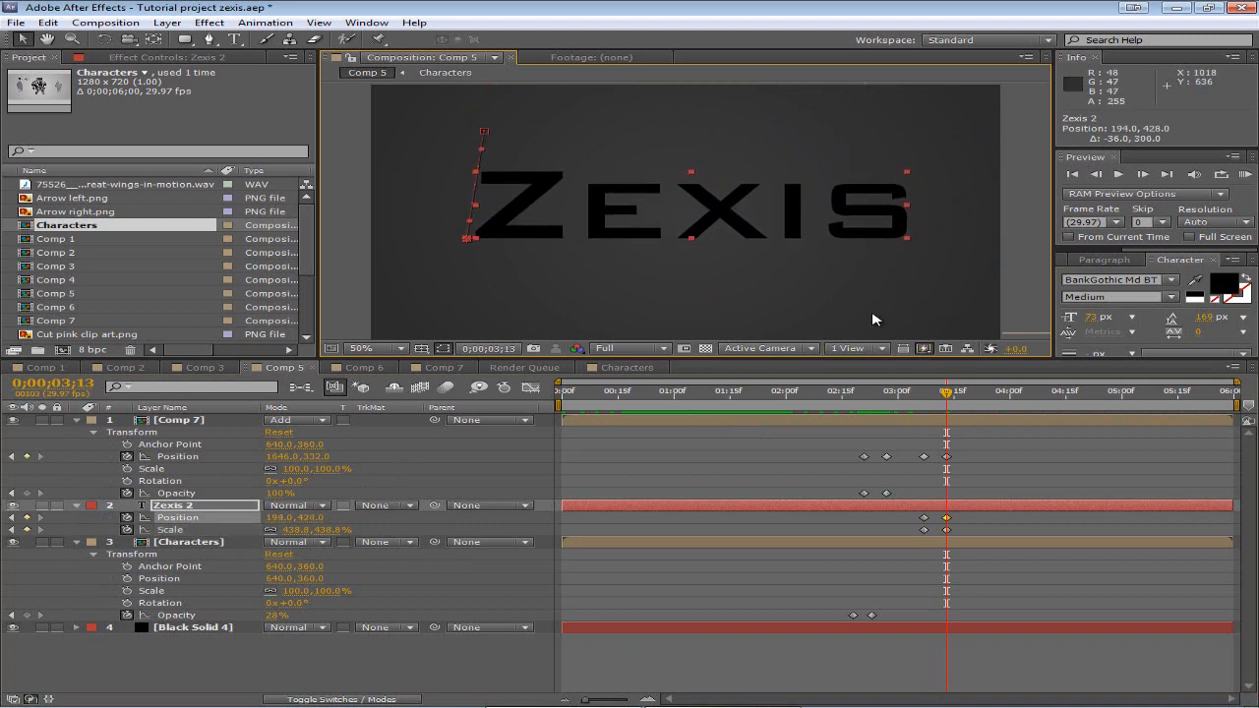
drag(907, 246, 955, 273)
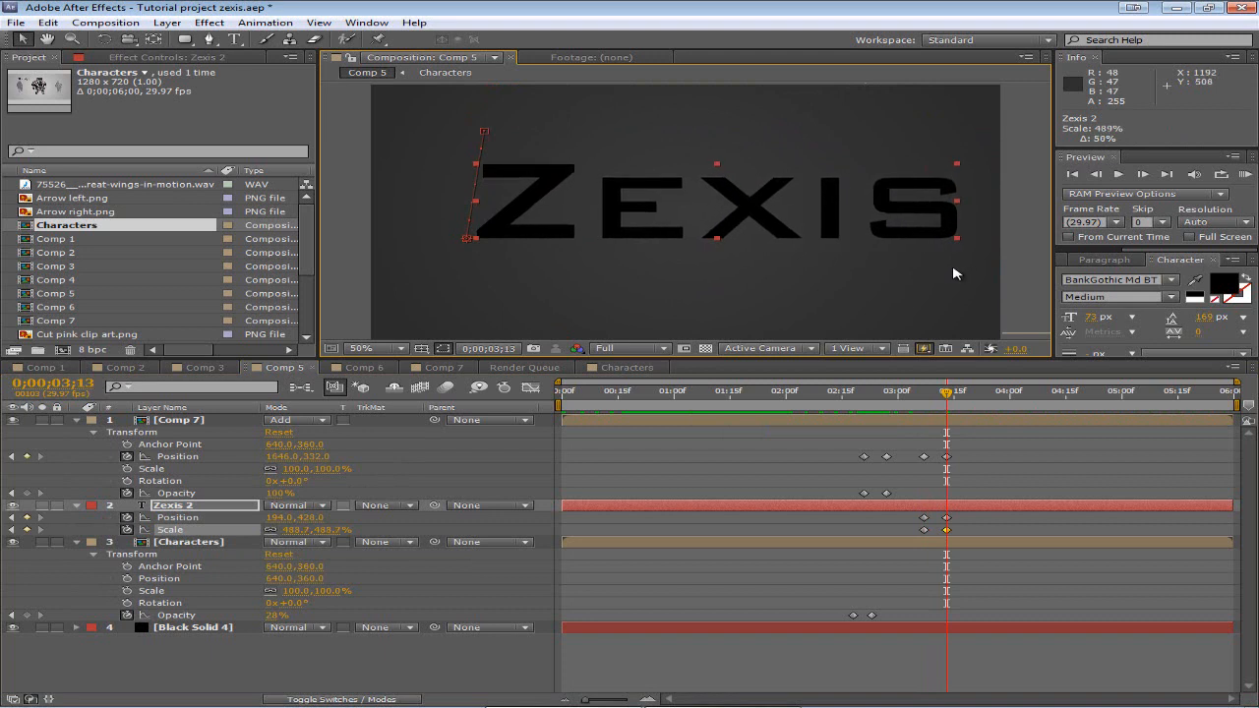
drag(853, 207, 829, 217)
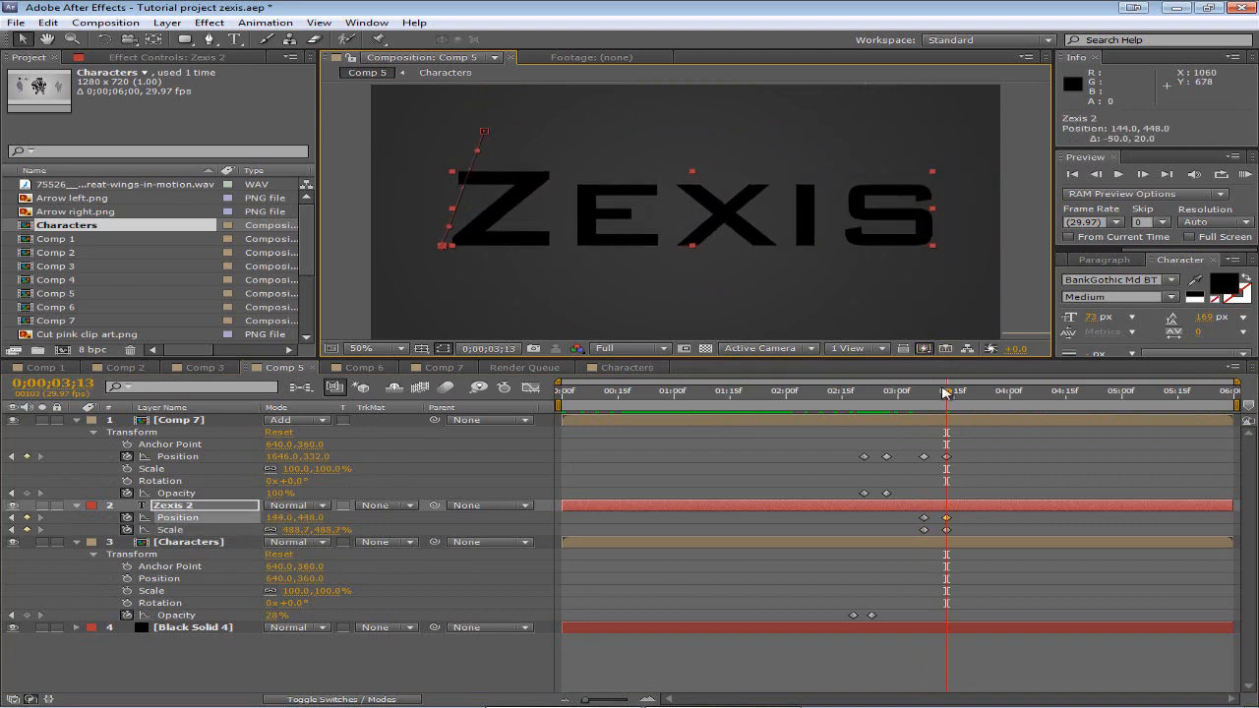
drag(937, 394, 946, 395)
key(KP_0)
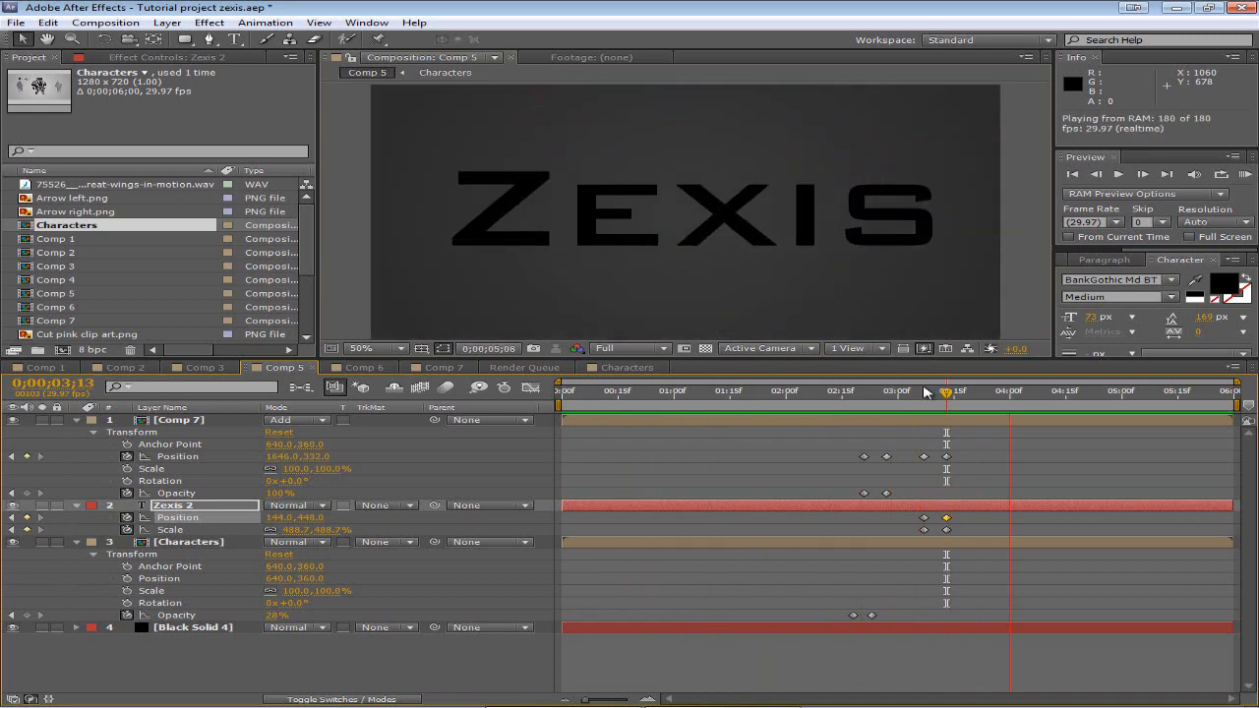
key(space)
Step: Add an opacity keyframe to the Characters layer at 0;00;03;07
drag(951, 393, 924, 394)
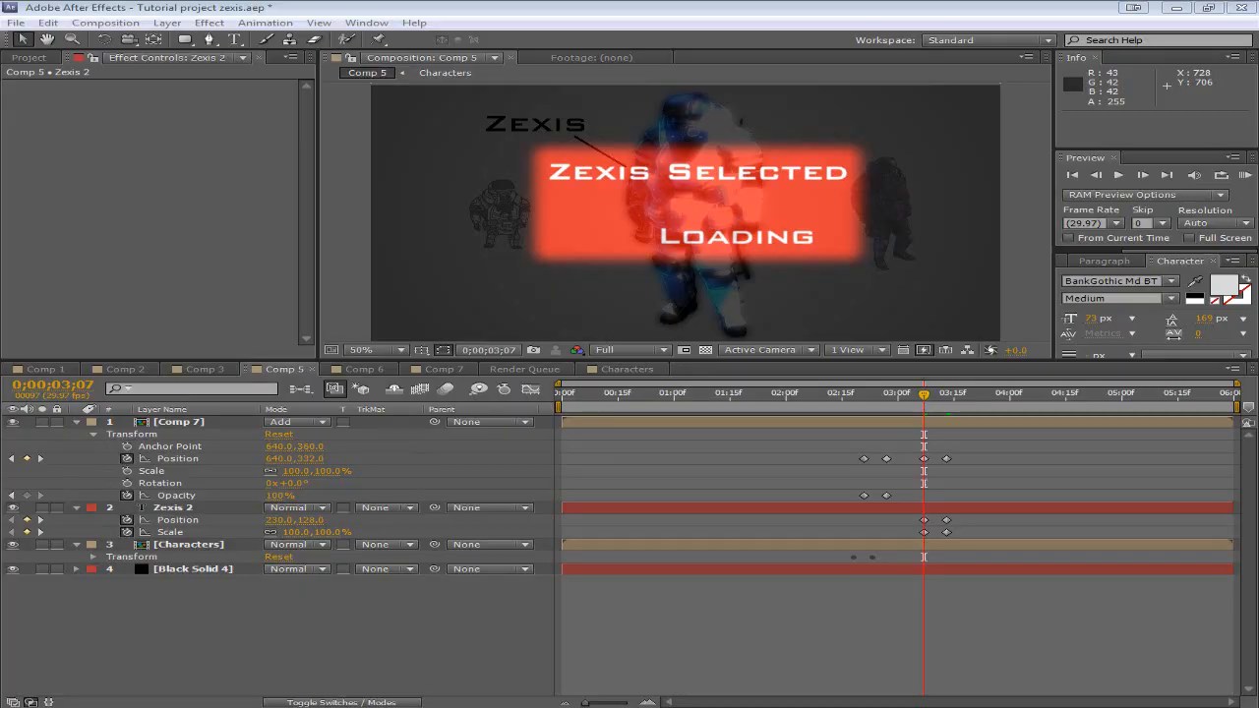
mouse_move(934, 407)
mouse_down()
mouse_move(927, 396)
mouse_move(947, 395)
mouse_move(927, 399)
mouse_up()
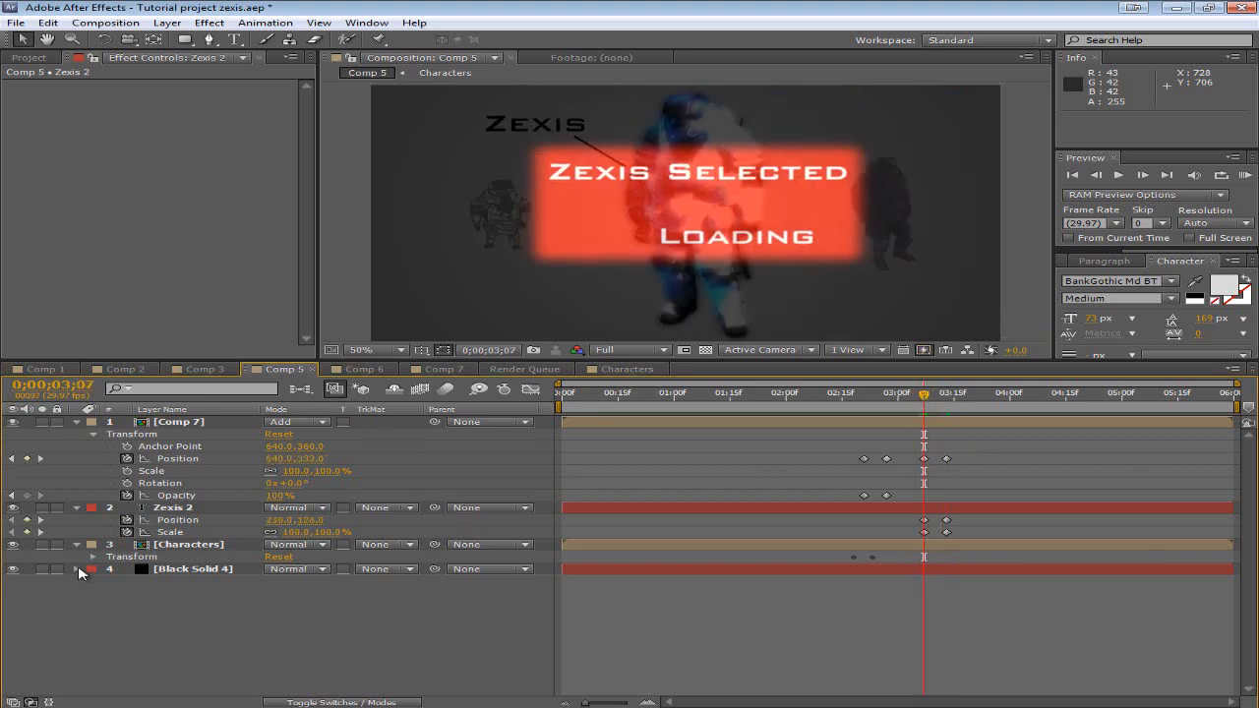
click(78, 545)
click(148, 547)
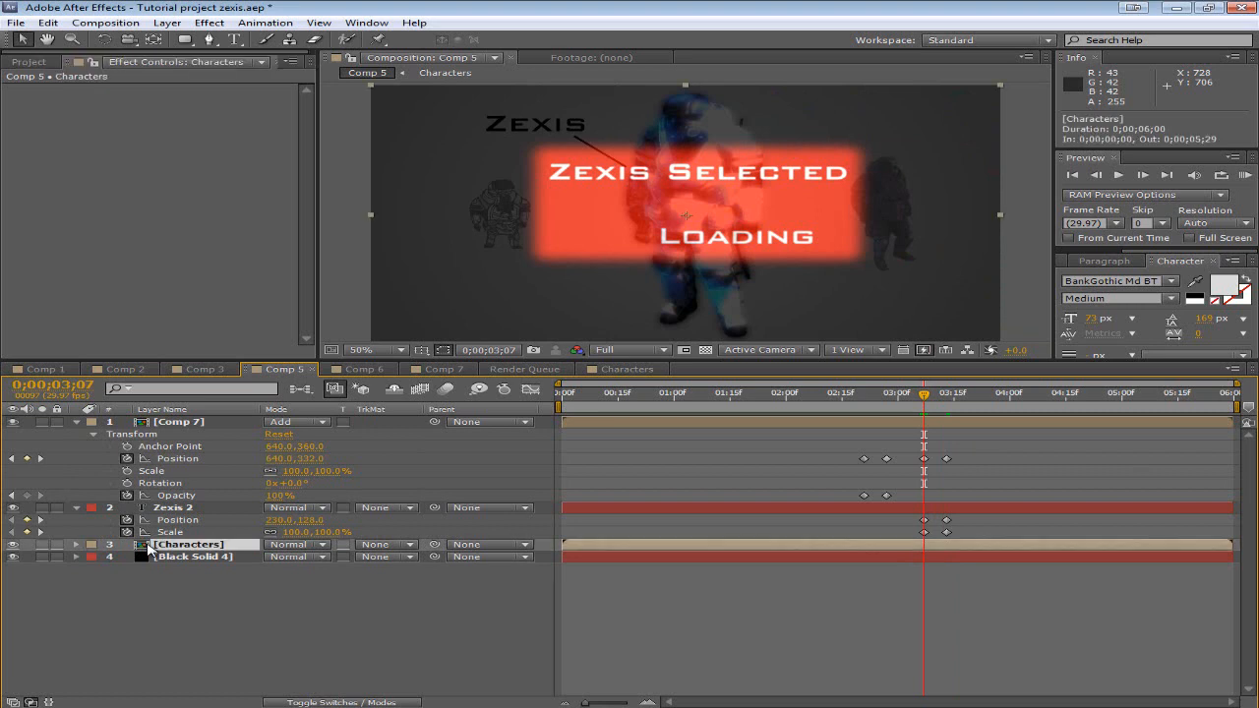
key(u)
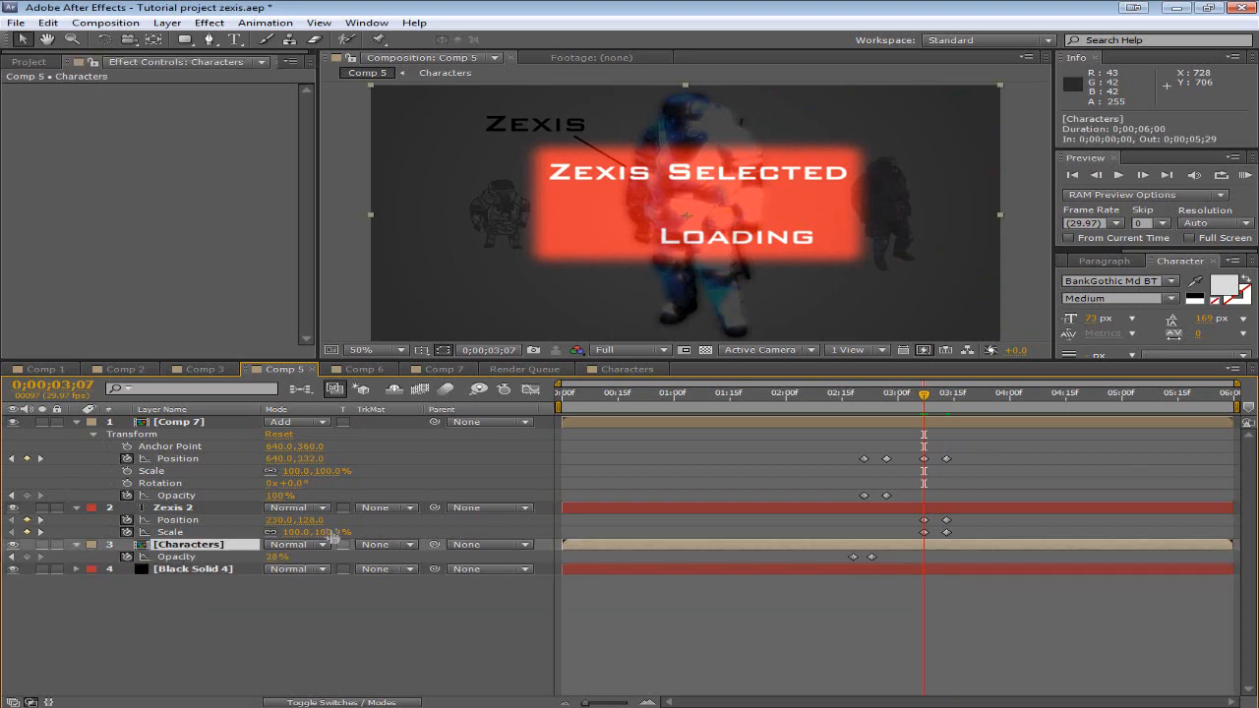
click(26, 557)
Step: Set the Characters layer's opacity to 100% at 0;00;03;13
drag(920, 397, 946, 396)
click(273, 557)
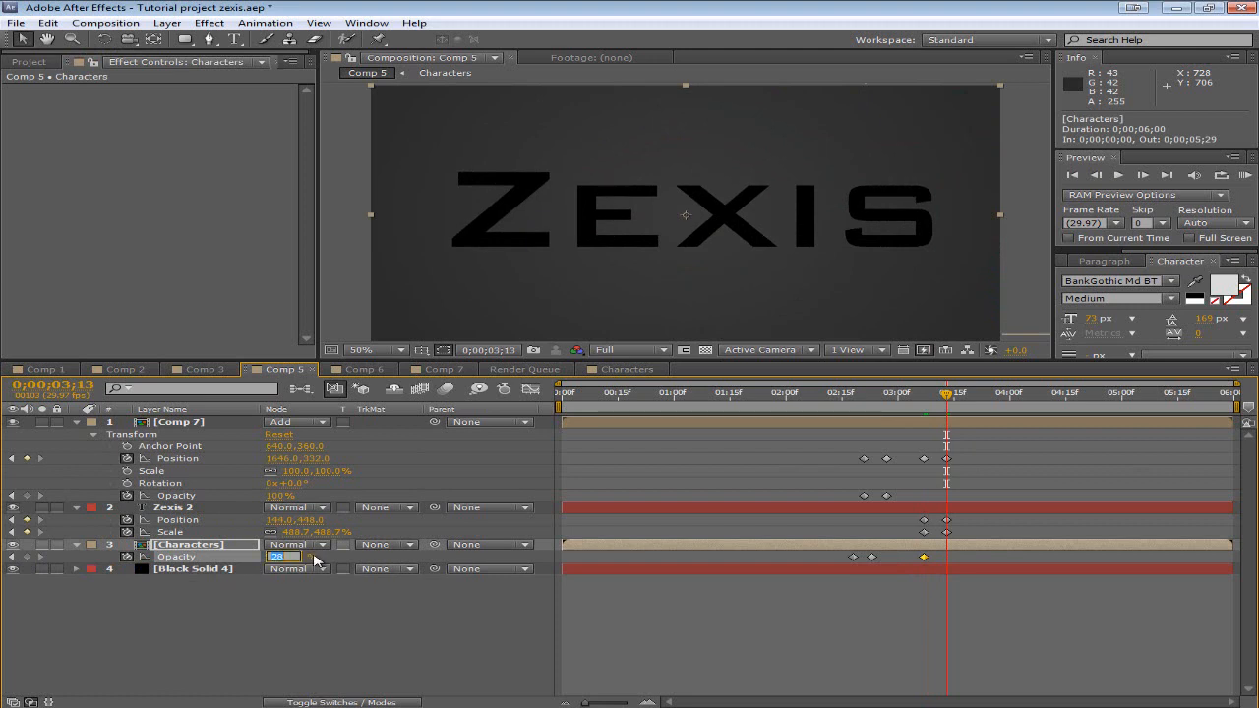
text(100)
key(Return)
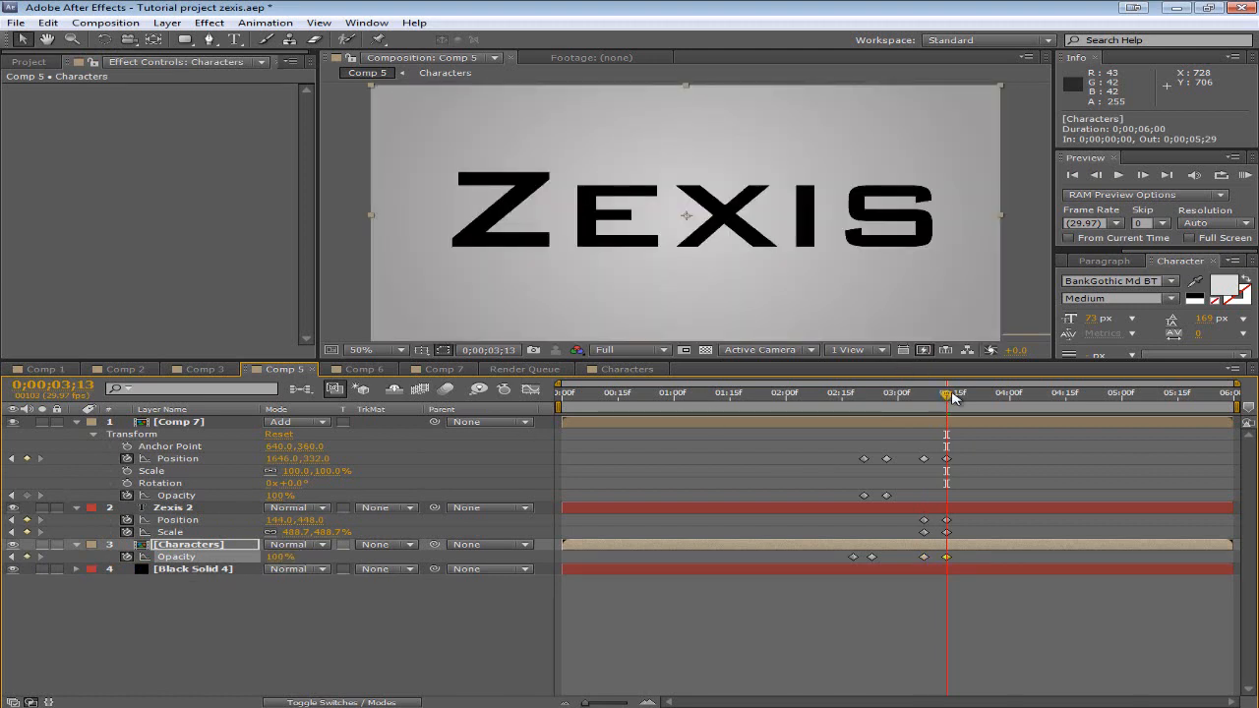
Step: Fade out the Zexis 2 text with opacity keyframes of 100% at 0;00;03;21 and 0% at 0;00;03;27
drag(951, 396, 962, 398)
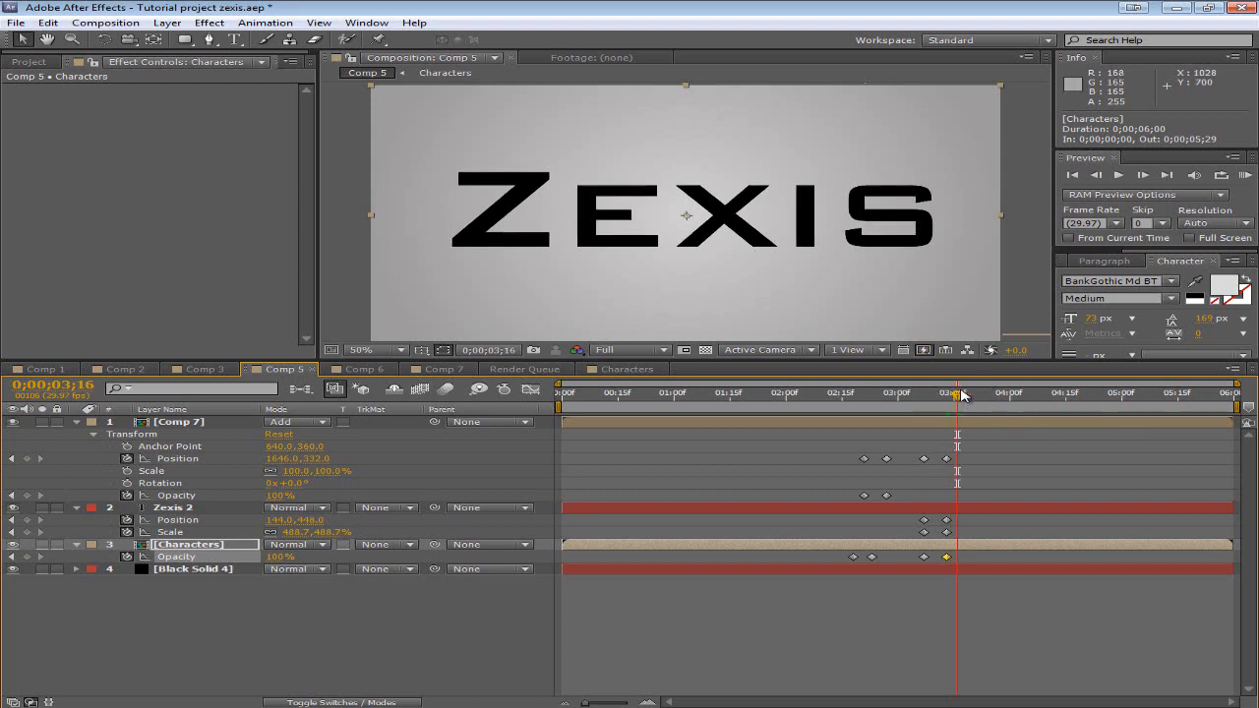
mouse_move(967, 396)
mouse_down()
mouse_move(921, 395)
mouse_move(979, 400)
mouse_up()
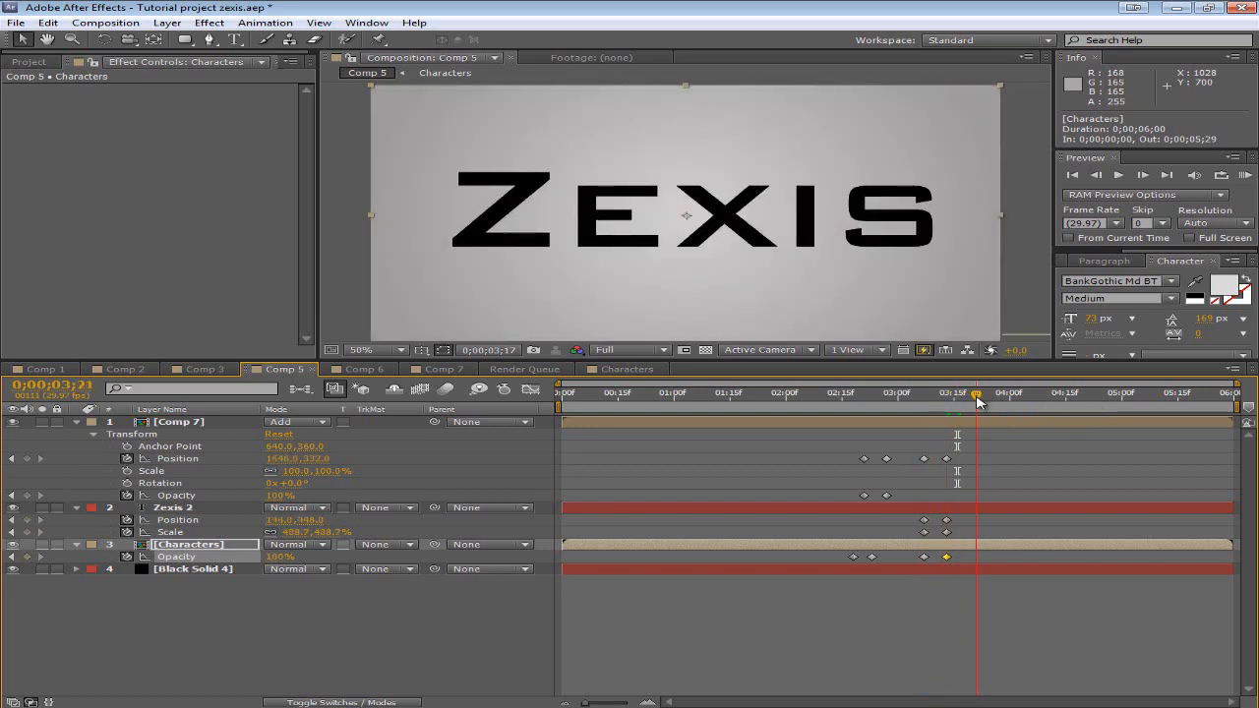
click(172, 510)
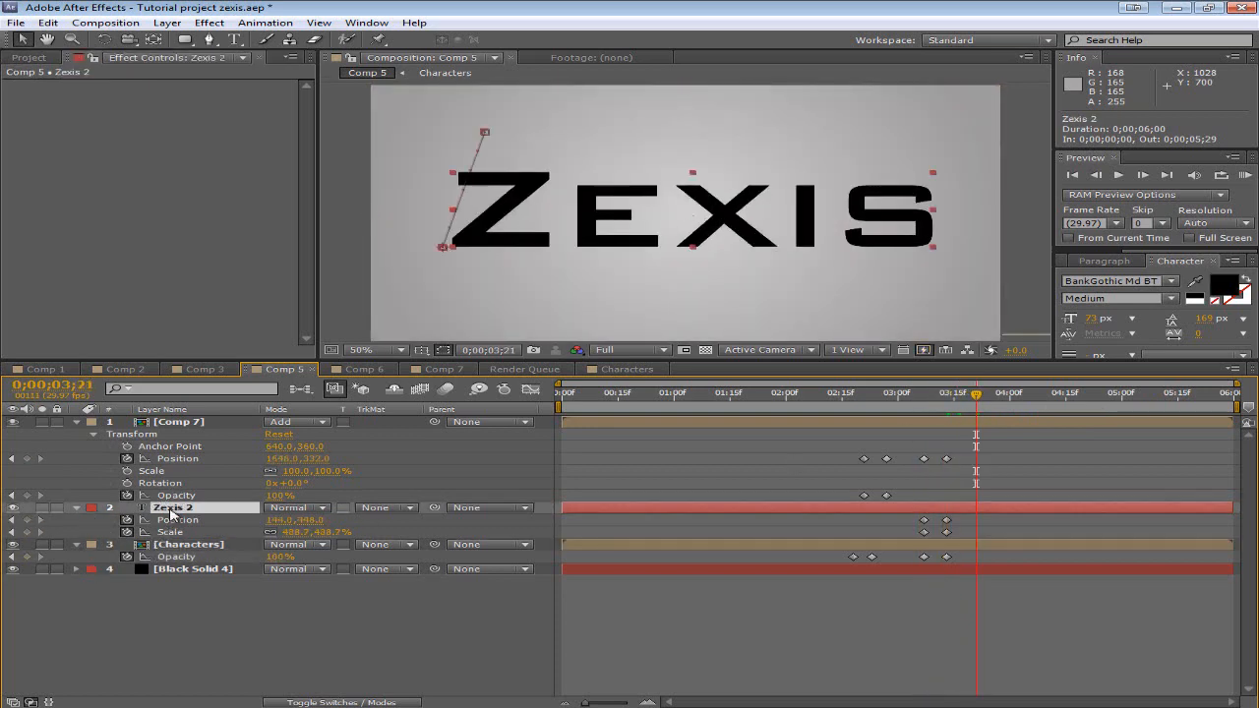
key(t)
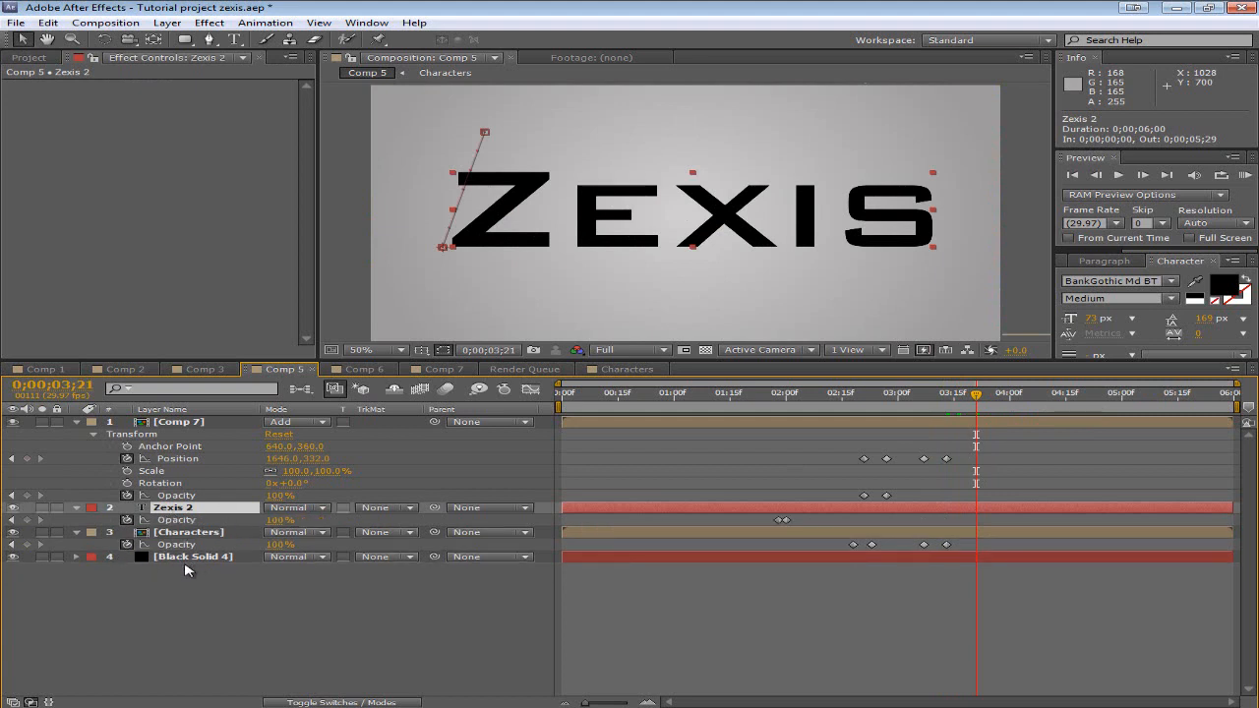
click(27, 519)
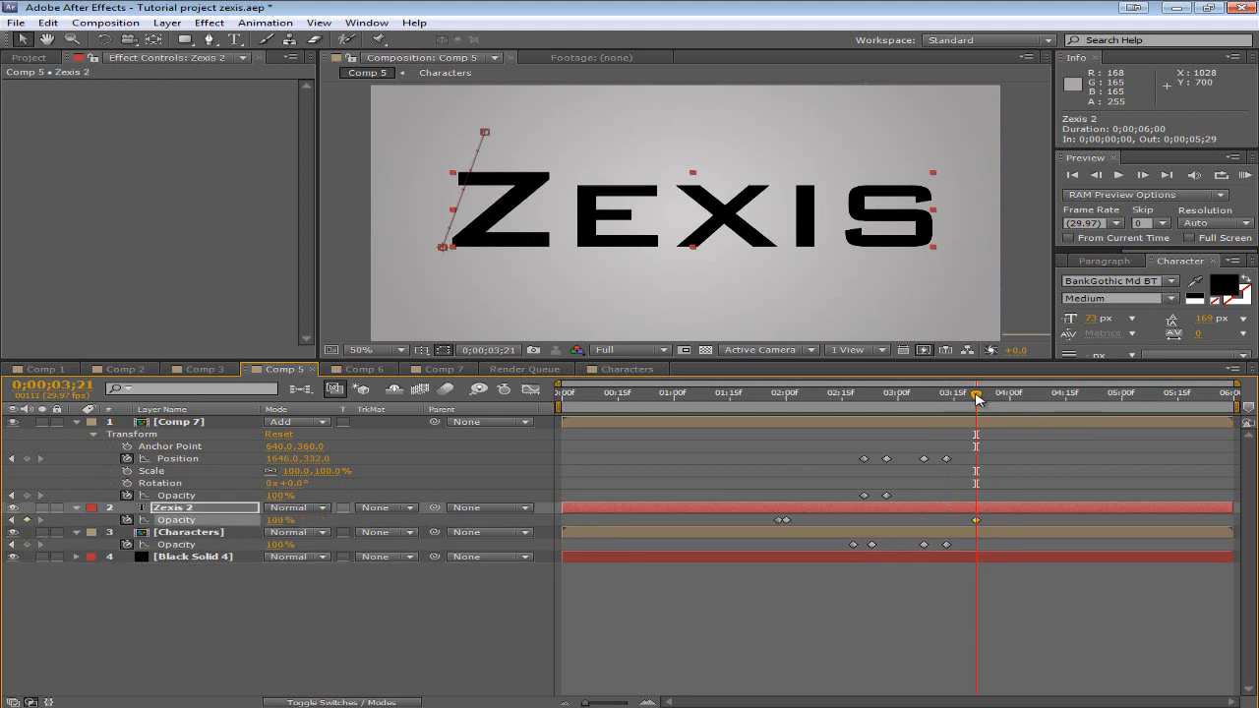
drag(976, 399, 998, 398)
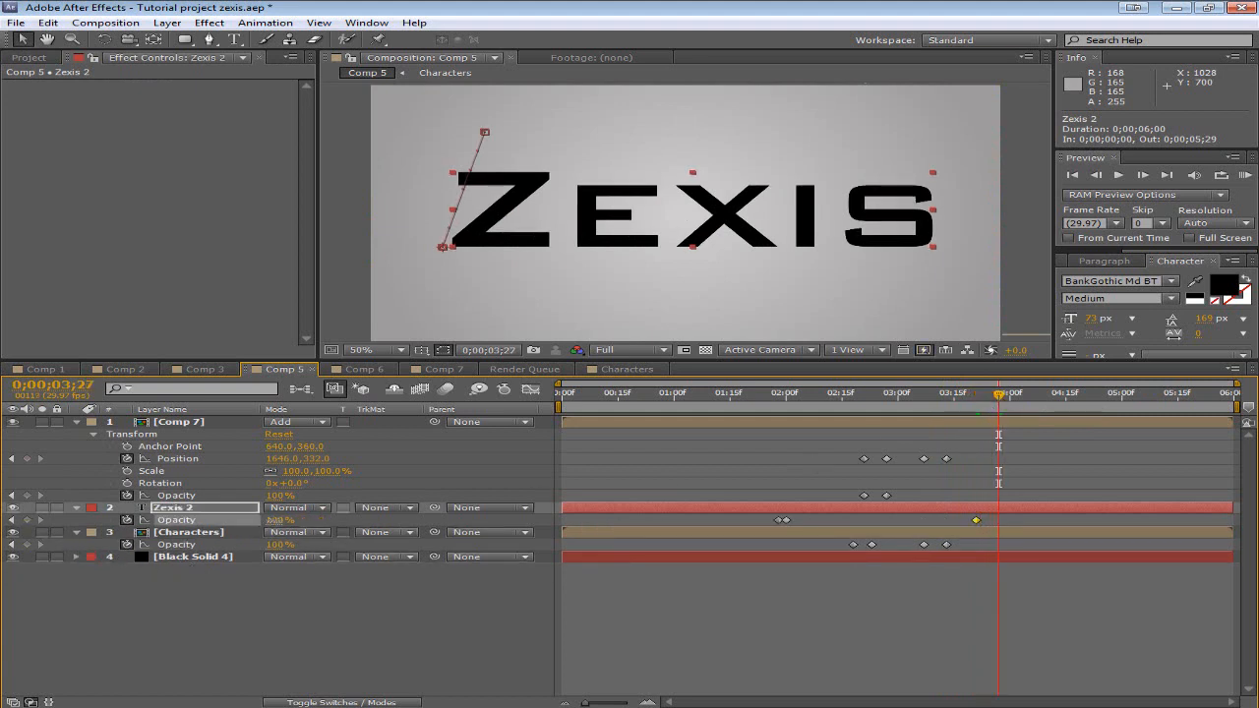
drag(275, 520, 177, 521)
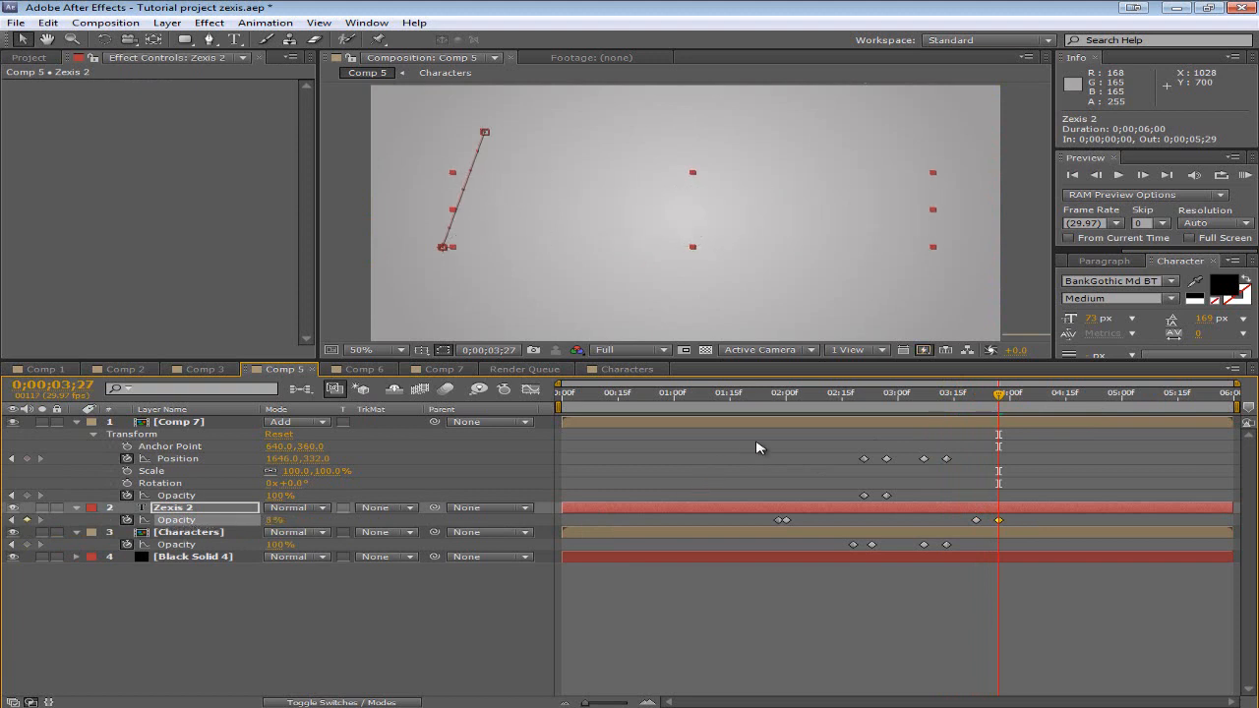
Step: Add a new mask to the Characters layer with the current time at 0;00;04;00, and reveal the mask's properties
drag(1000, 399, 1012, 399)
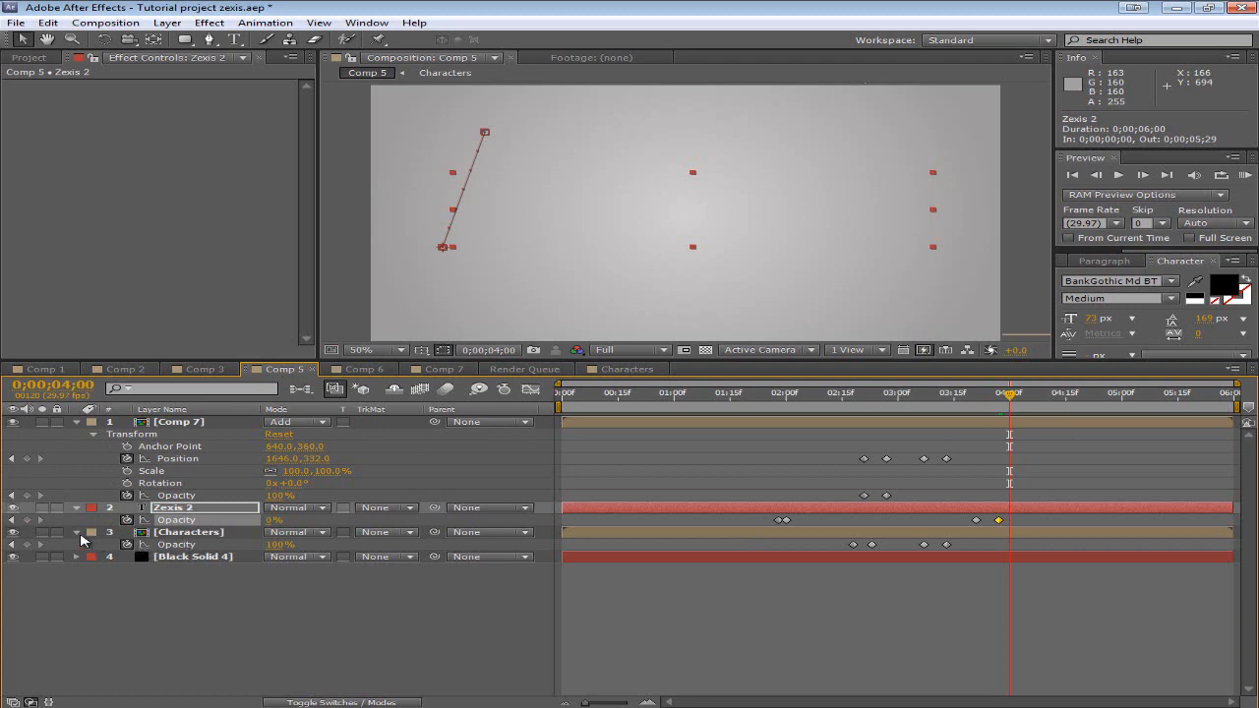
click(78, 532)
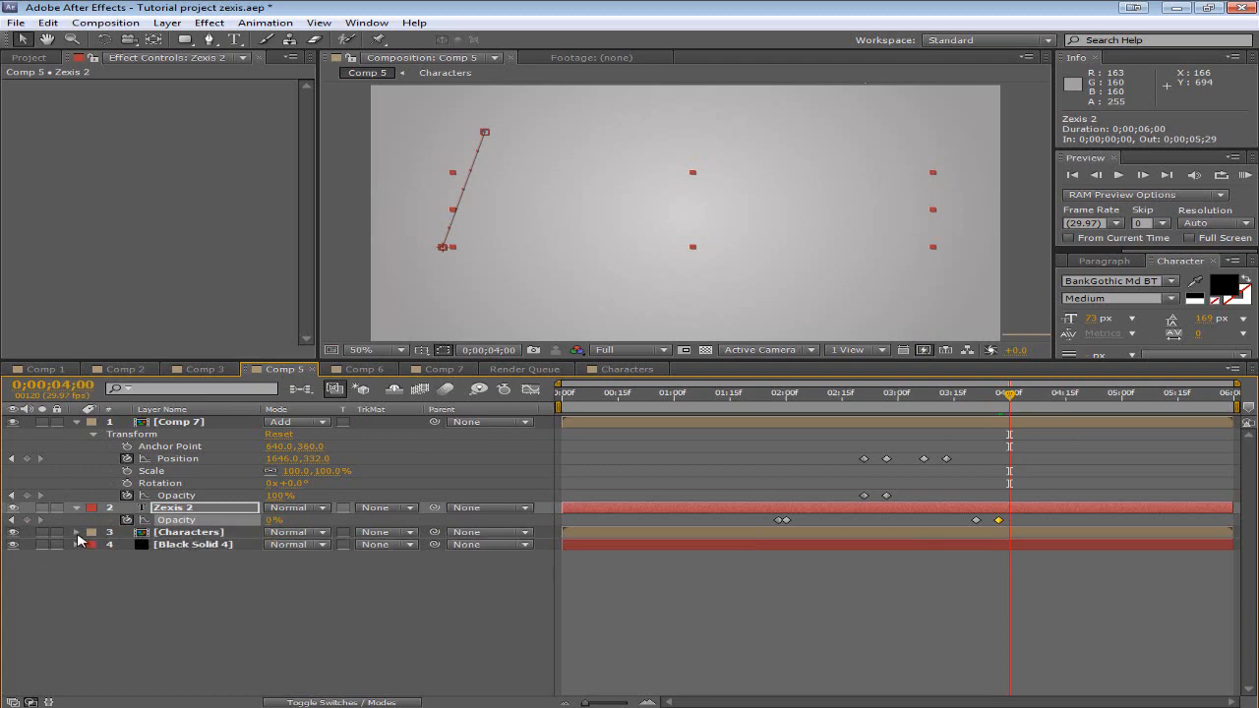
click(78, 532)
right_click(183, 533)
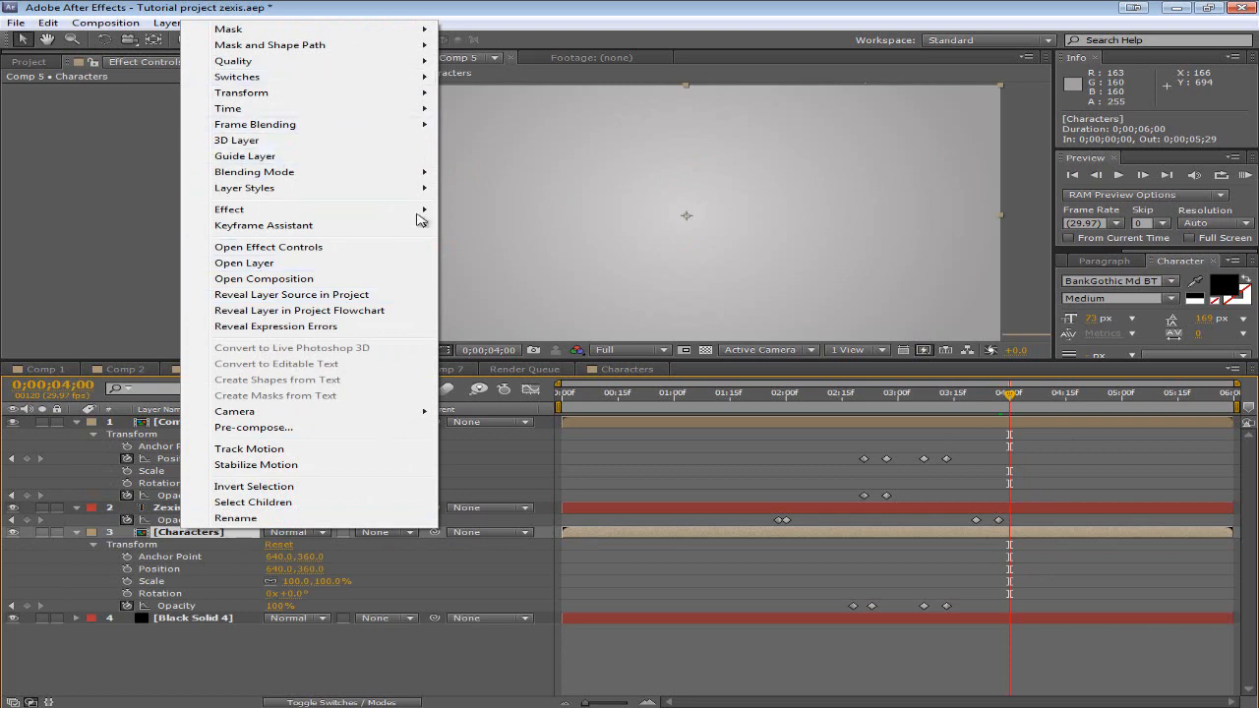
mouse_move(296, 31)
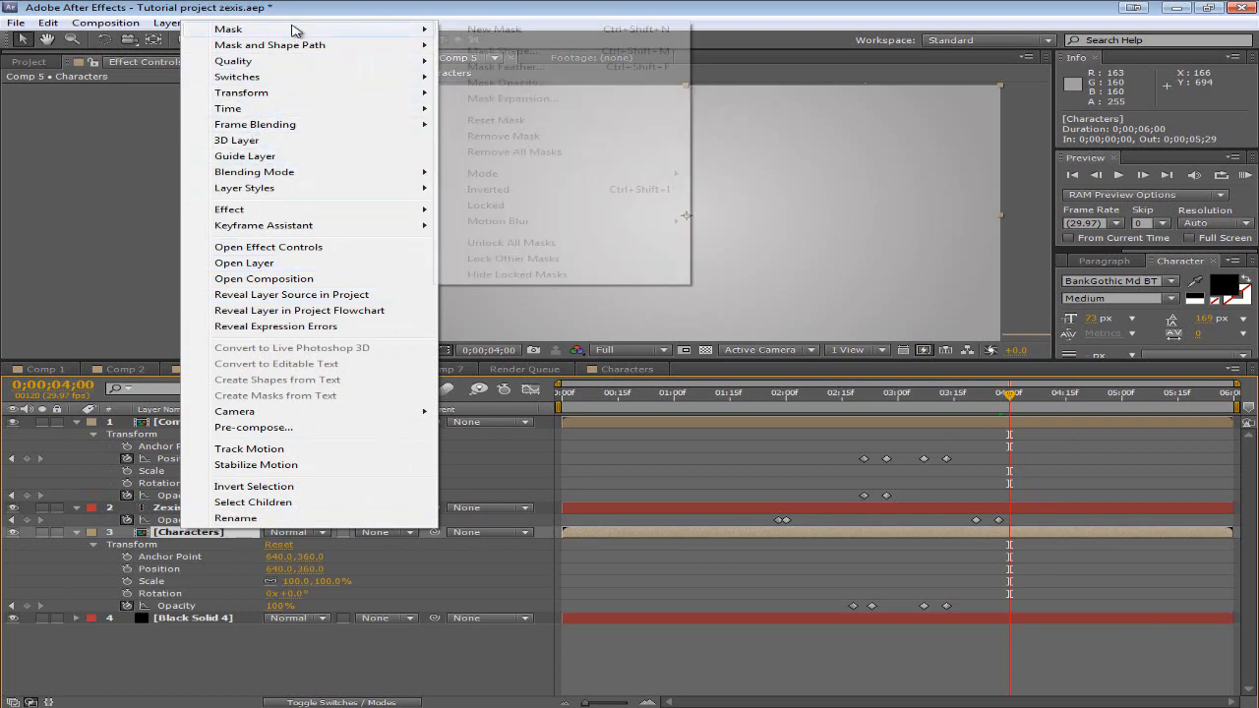
click(560, 33)
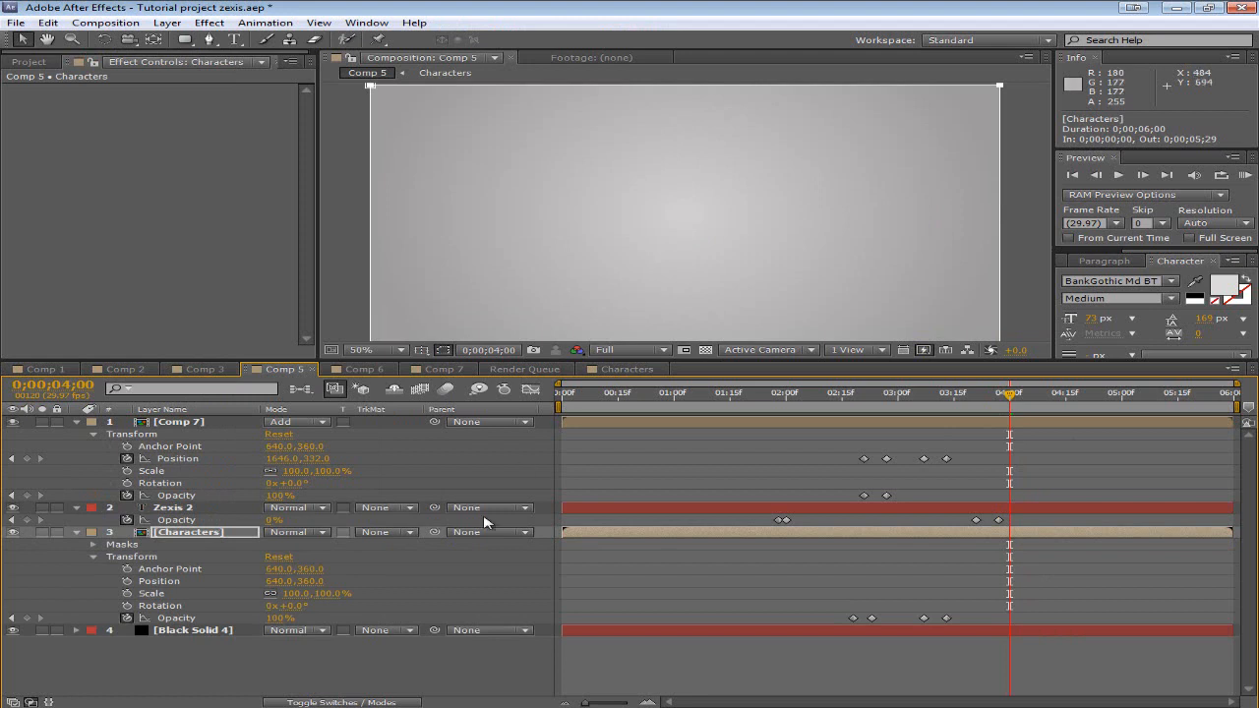
click(94, 545)
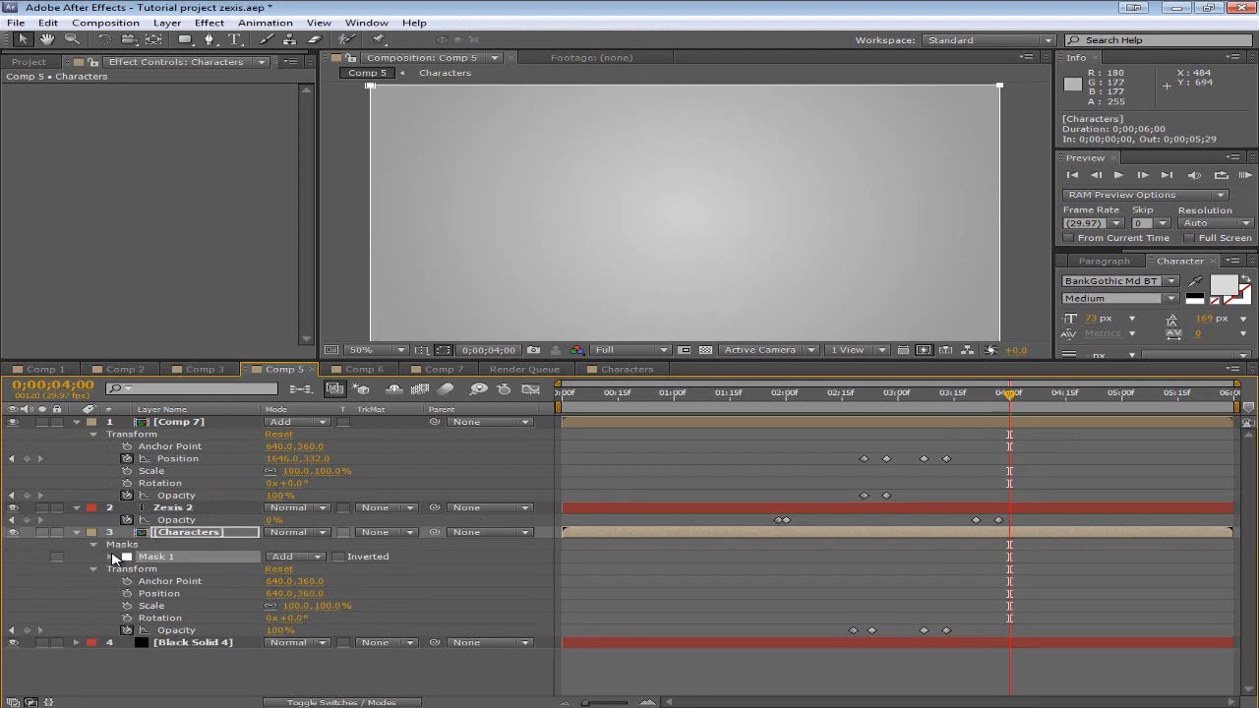
click(110, 557)
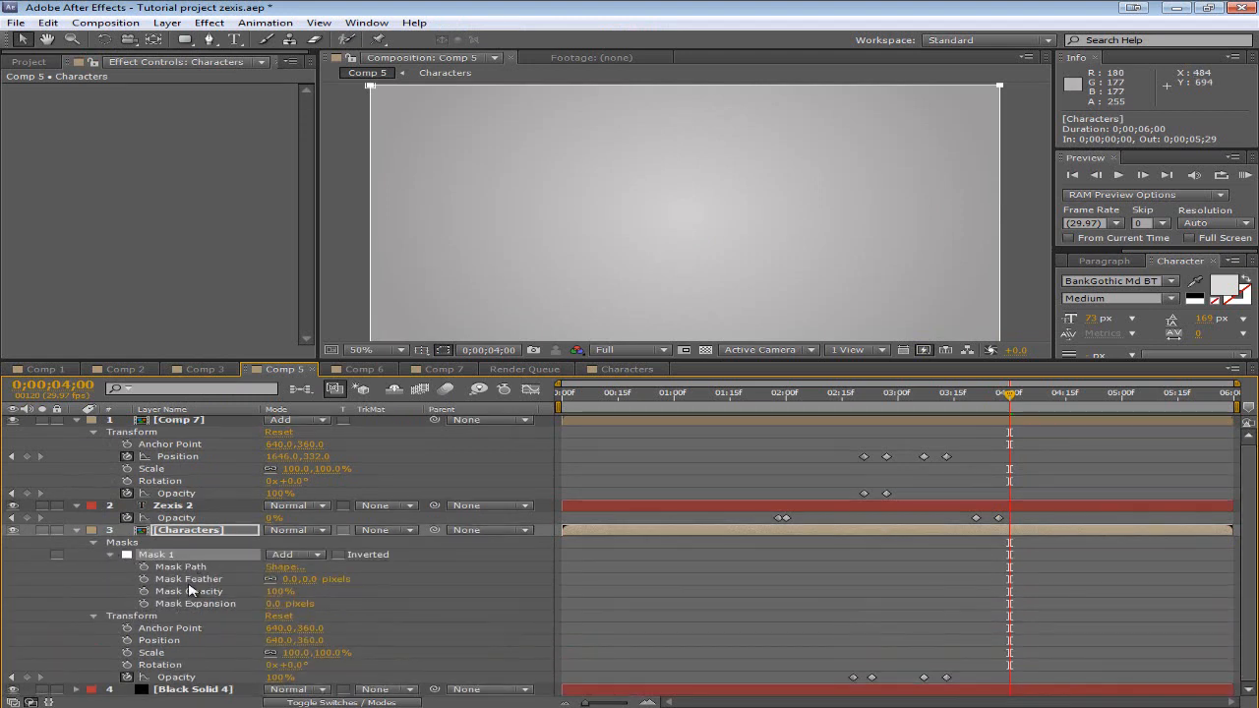
Step: Keyframe the Characters layer's scale at 0;00;04;00, and set it to an unconstrained 100, 17% at 0;00;04;03
click(153, 653)
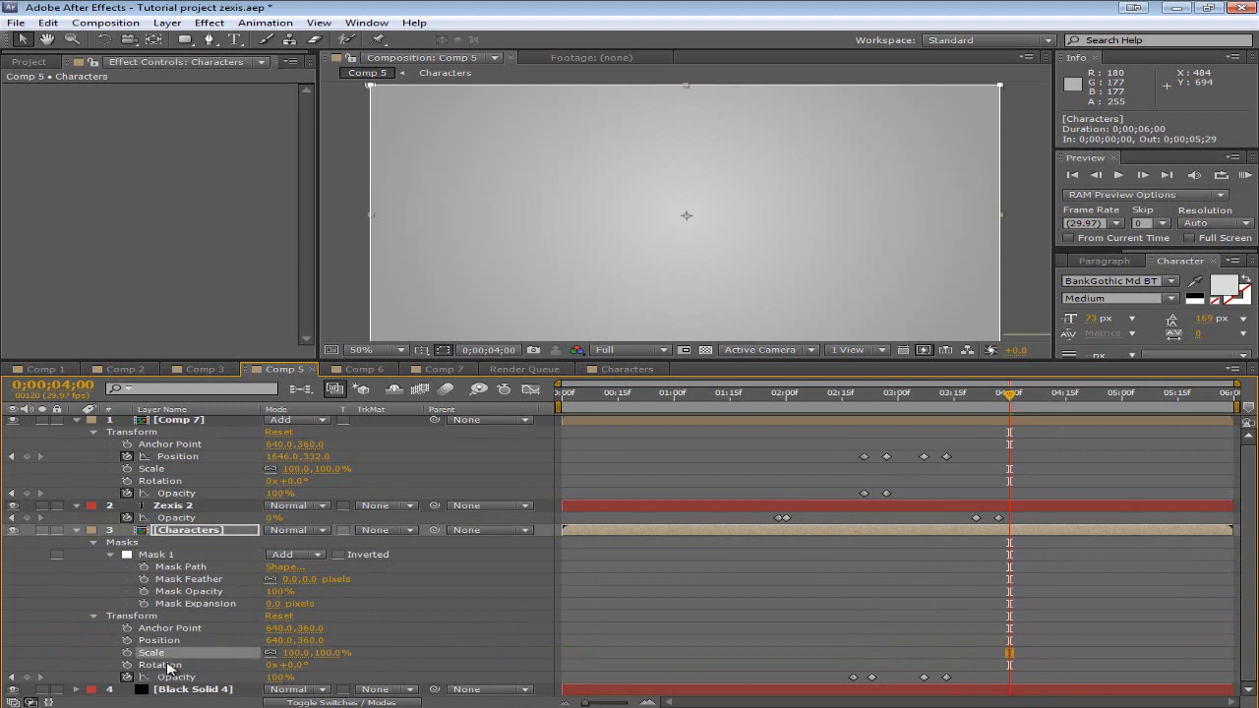
click(127, 652)
key(Page_Down)
key(Page_Down)
key(Page_Down)
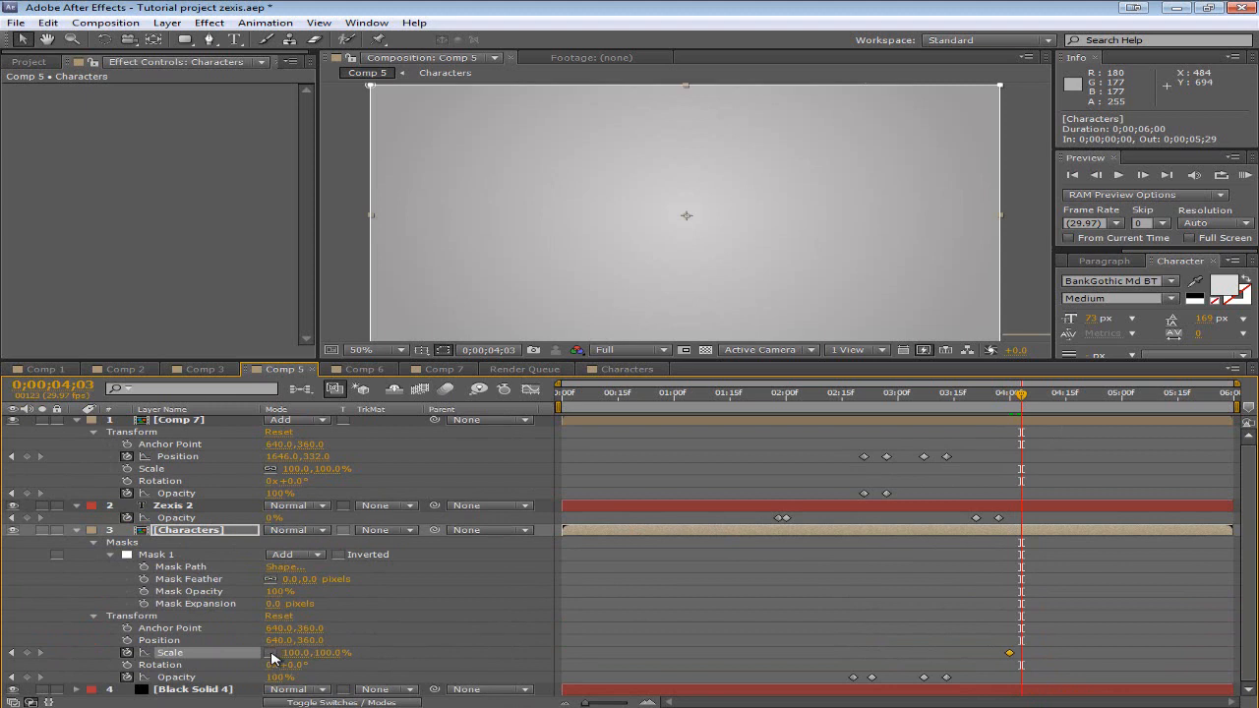
click(332, 653)
text(17)
key(Return)
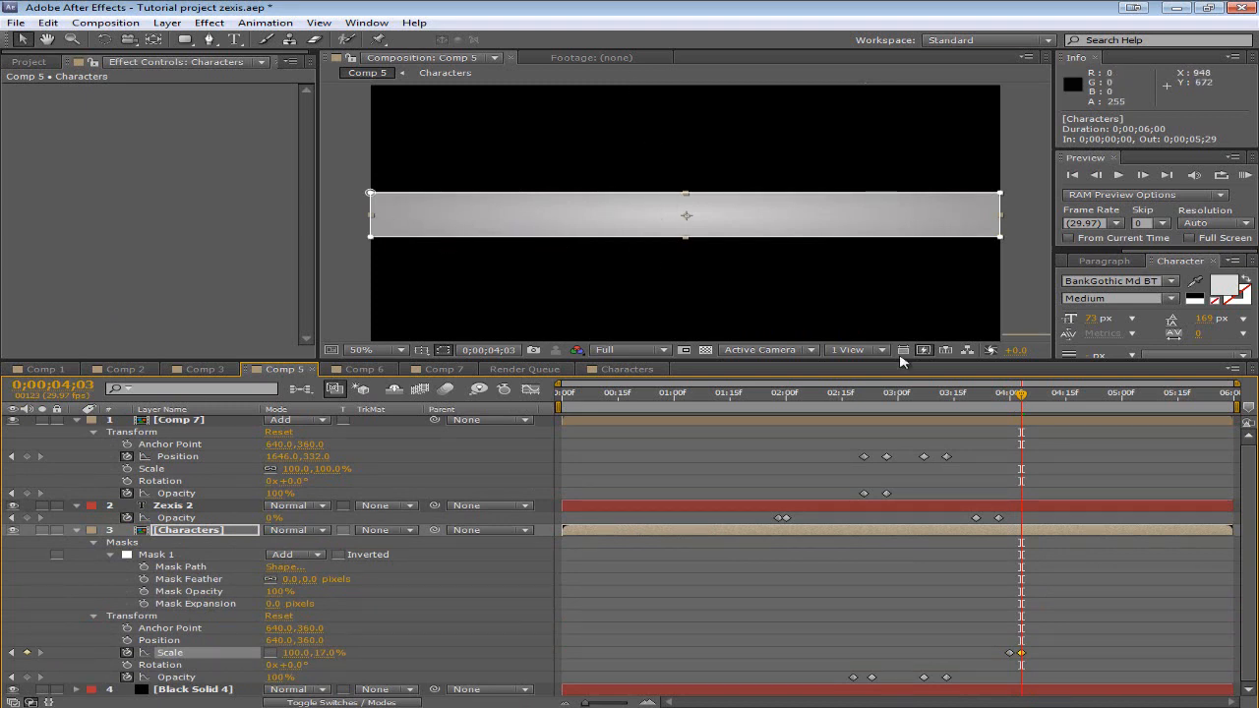
Step: Set the Characters layer's scale to 0, 0% at 0;00;04;06
key(Page_Down)
key(Page_Down)
key(Page_Down)
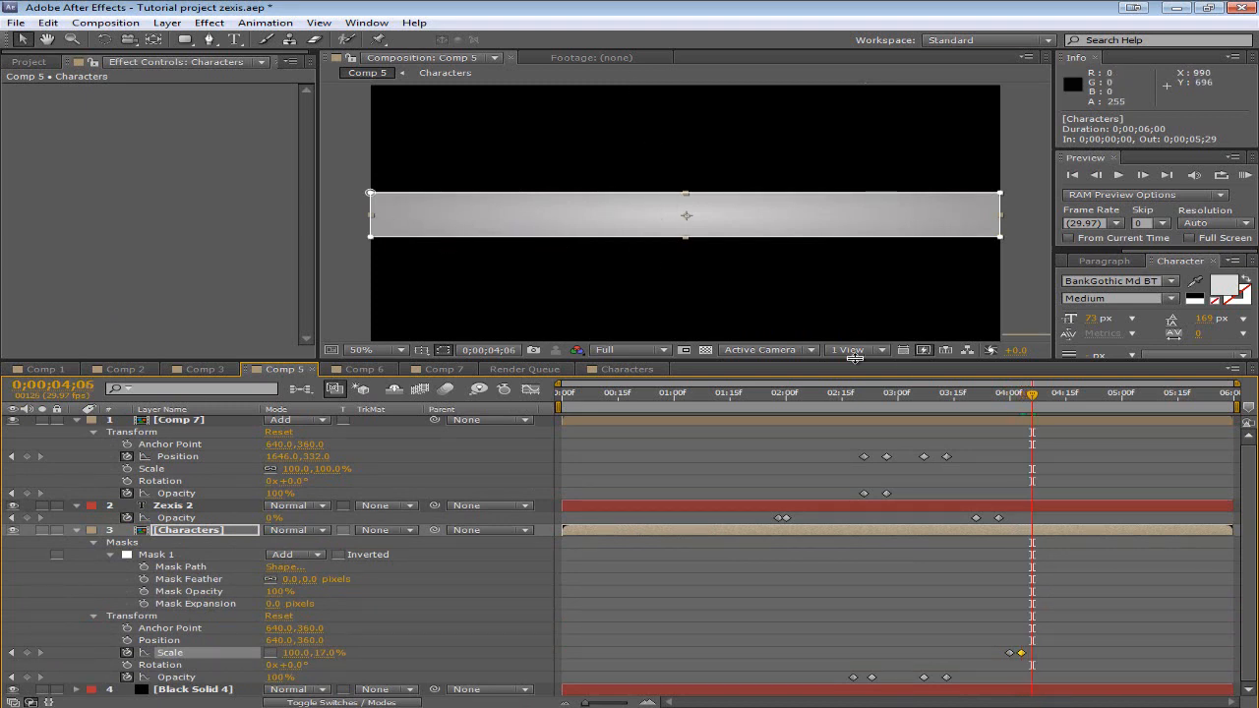
click(299, 654)
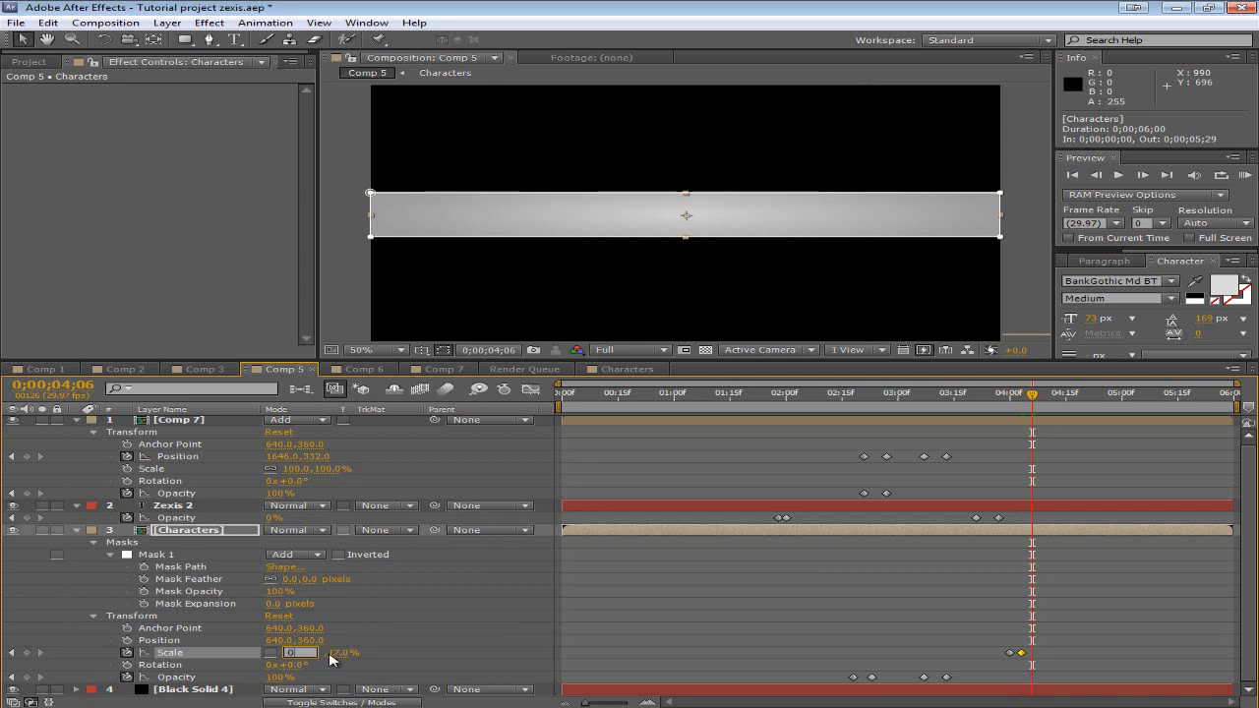
text(0)
key(Tab)
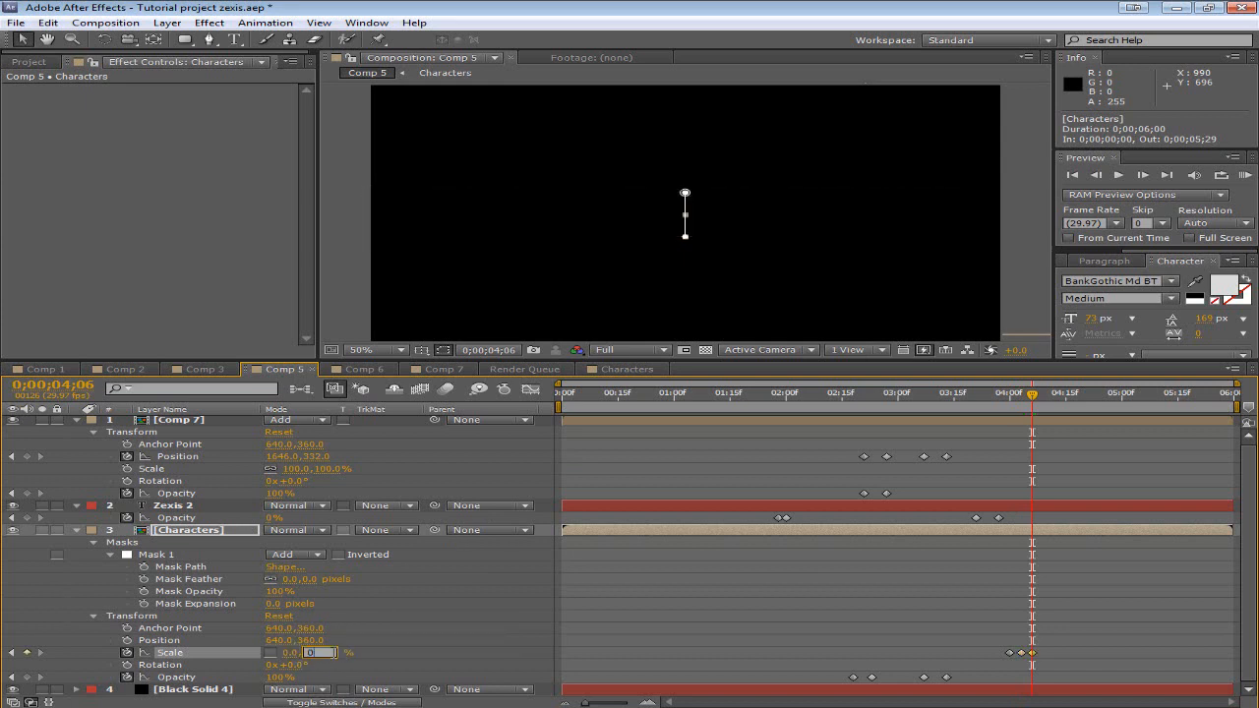
text(0)
key(Return)
Step: Return to 0;00;04;00 and apply a Color Overlay layer style in blue 66A4CC to the Characters layer
drag(1037, 396, 1009, 398)
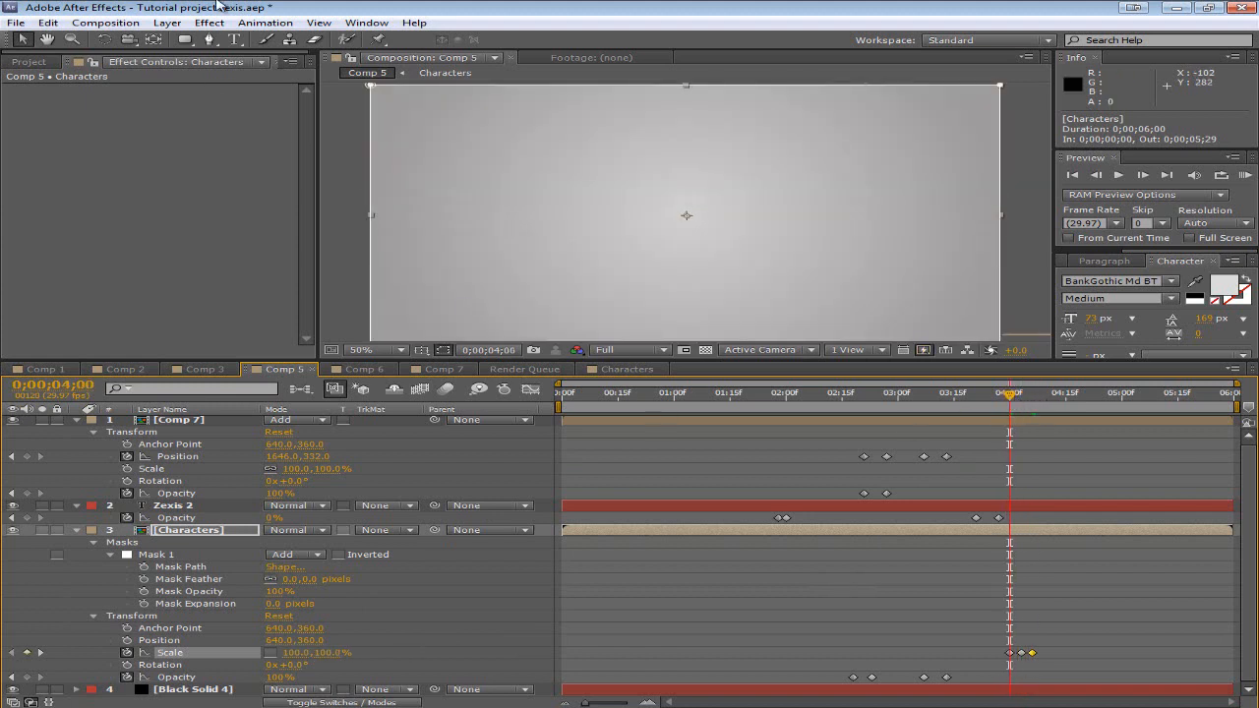
click(165, 23)
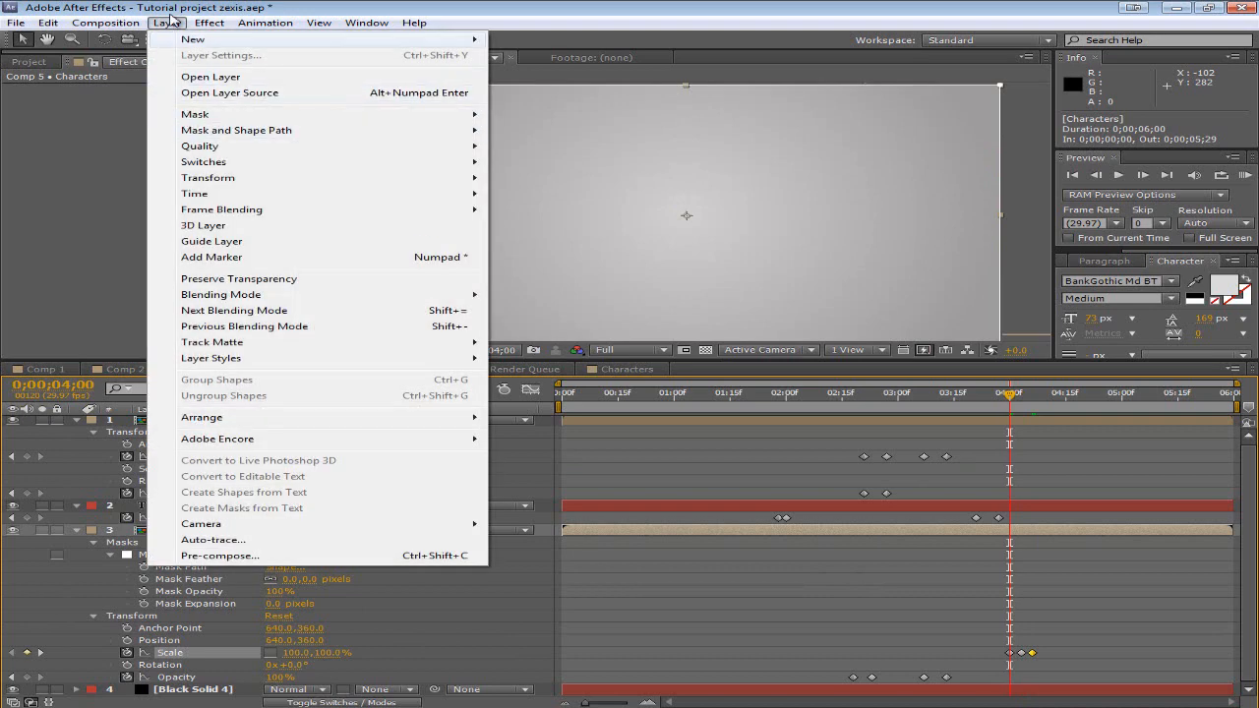
mouse_move(238, 360)
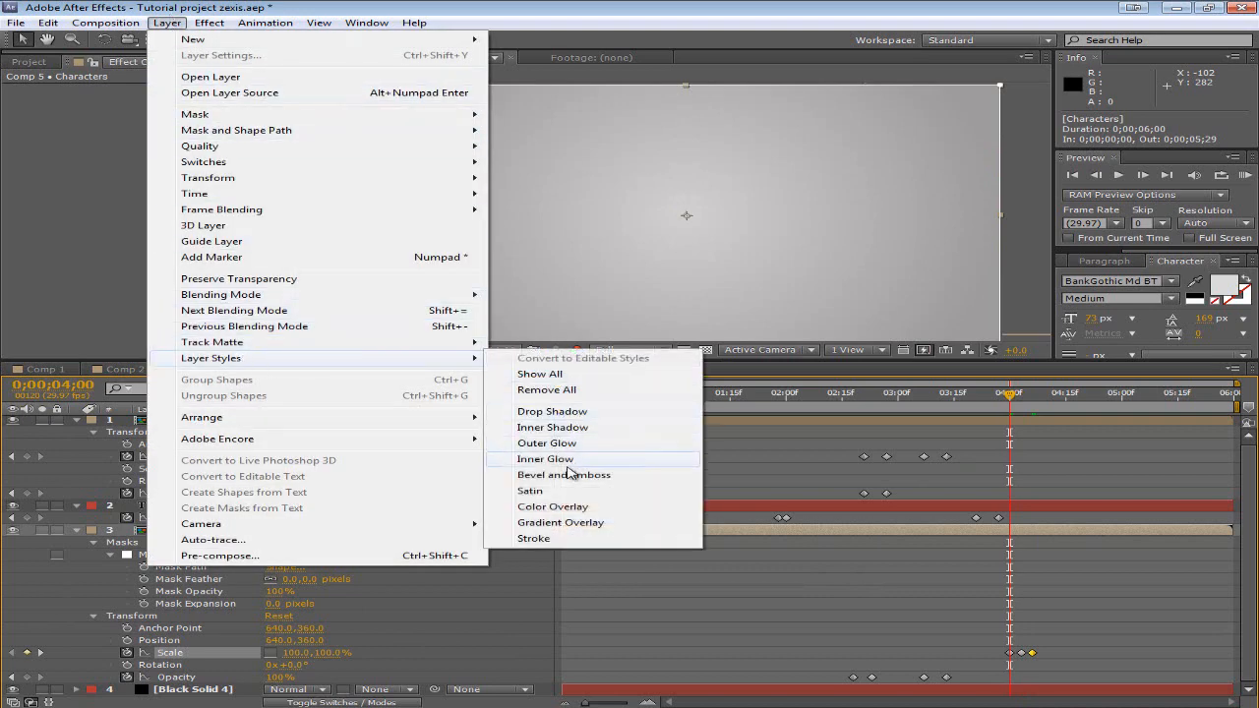
click(569, 505)
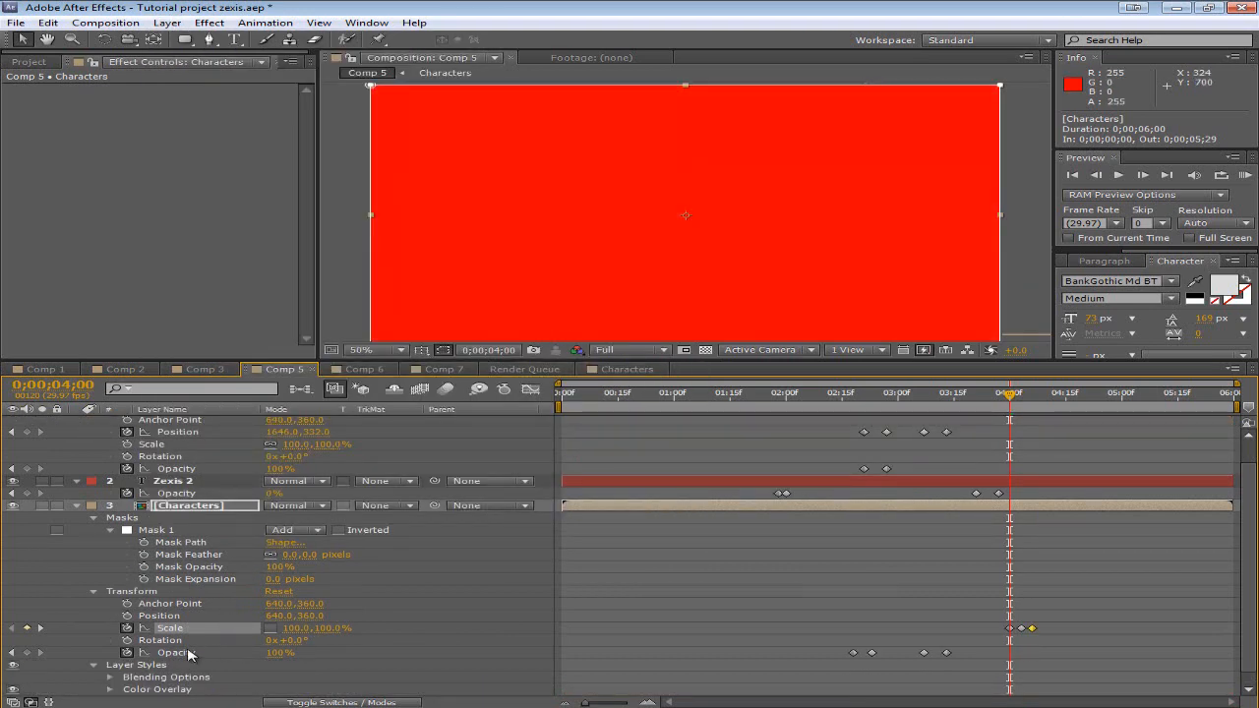
scroll(158, 580, down, 1)
click(109, 677)
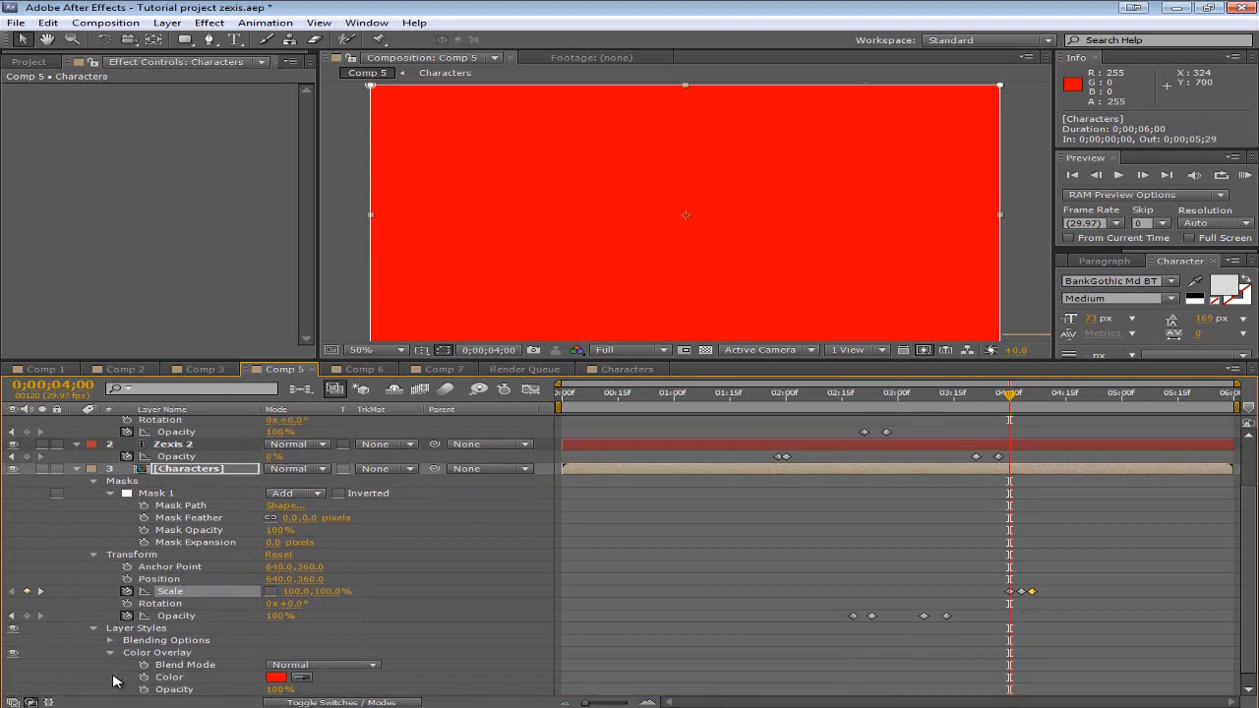
click(275, 665)
drag(651, 354, 521, 323)
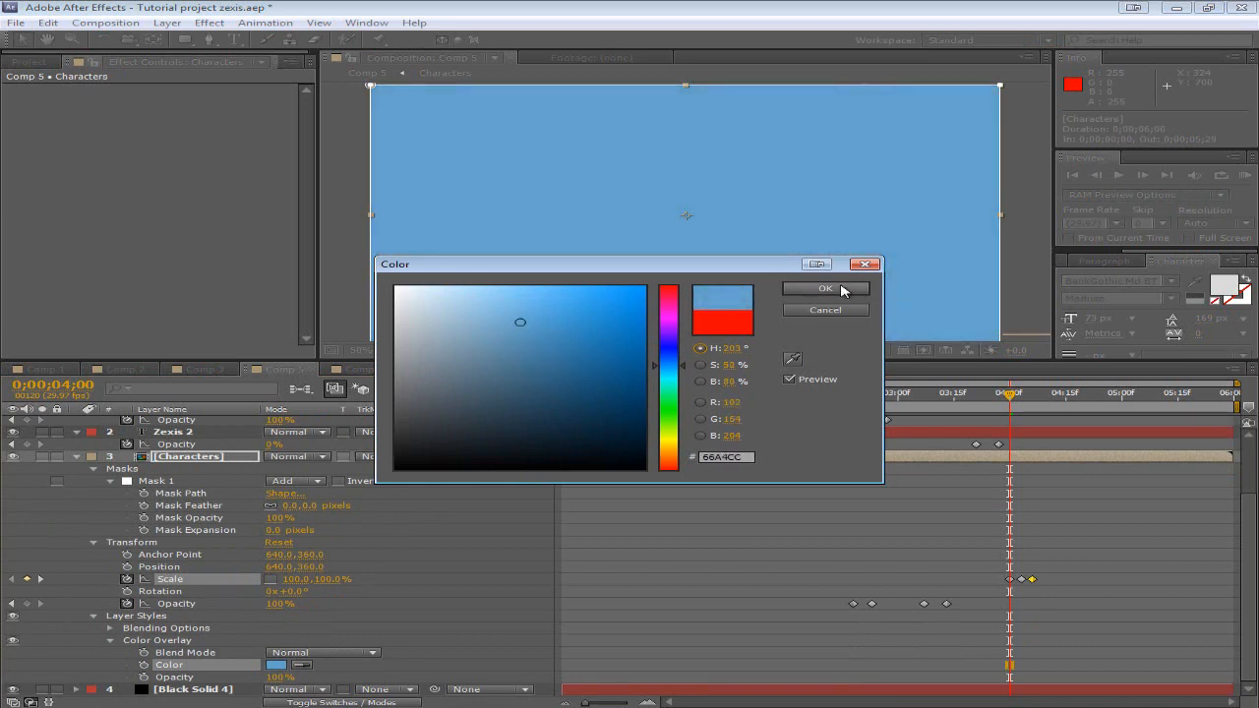
click(831, 288)
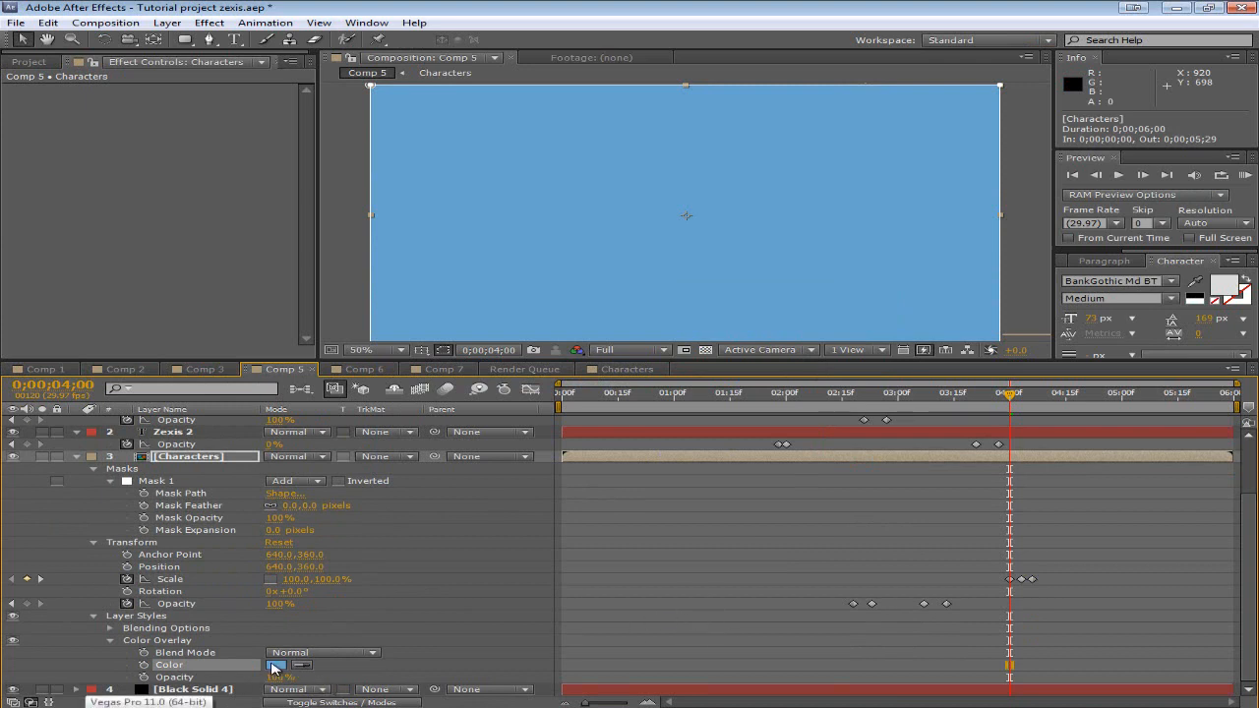
Step: Animate the Color Overlay's opacity from 0% at 0;00;04;00 to 100% at 0;00;04;02
drag(281, 679, 158, 686)
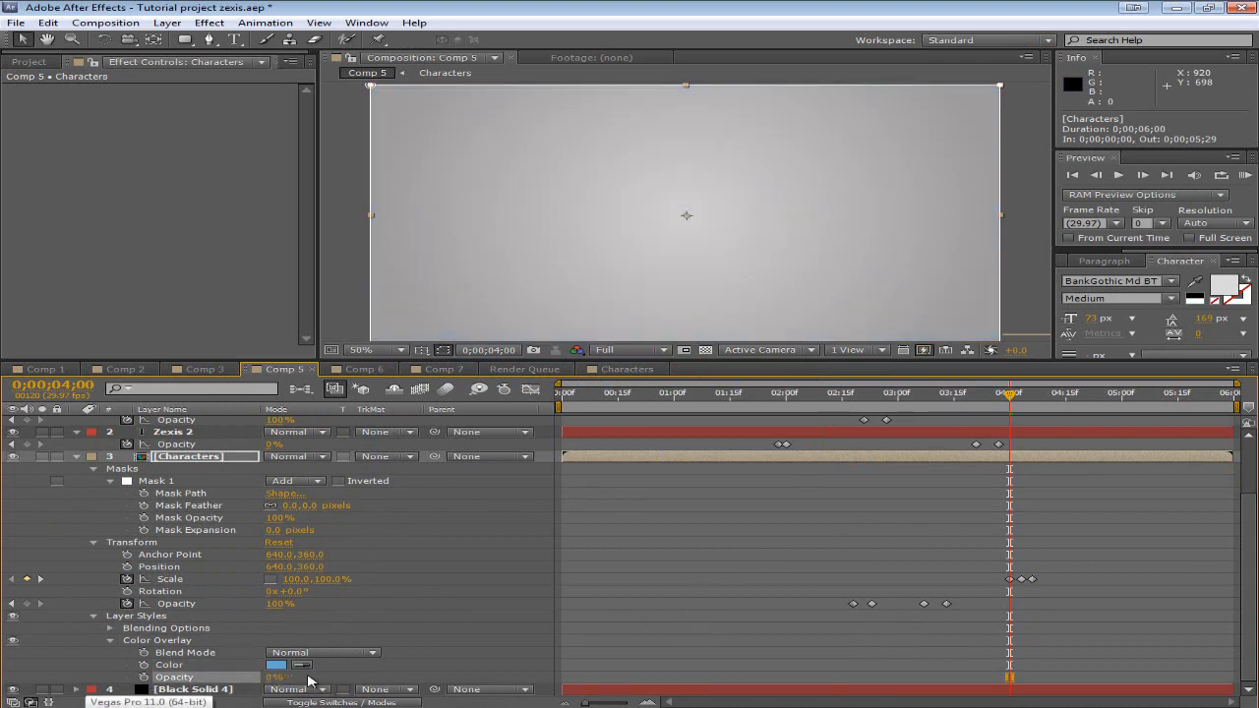
click(143, 677)
drag(1013, 396, 1019, 398)
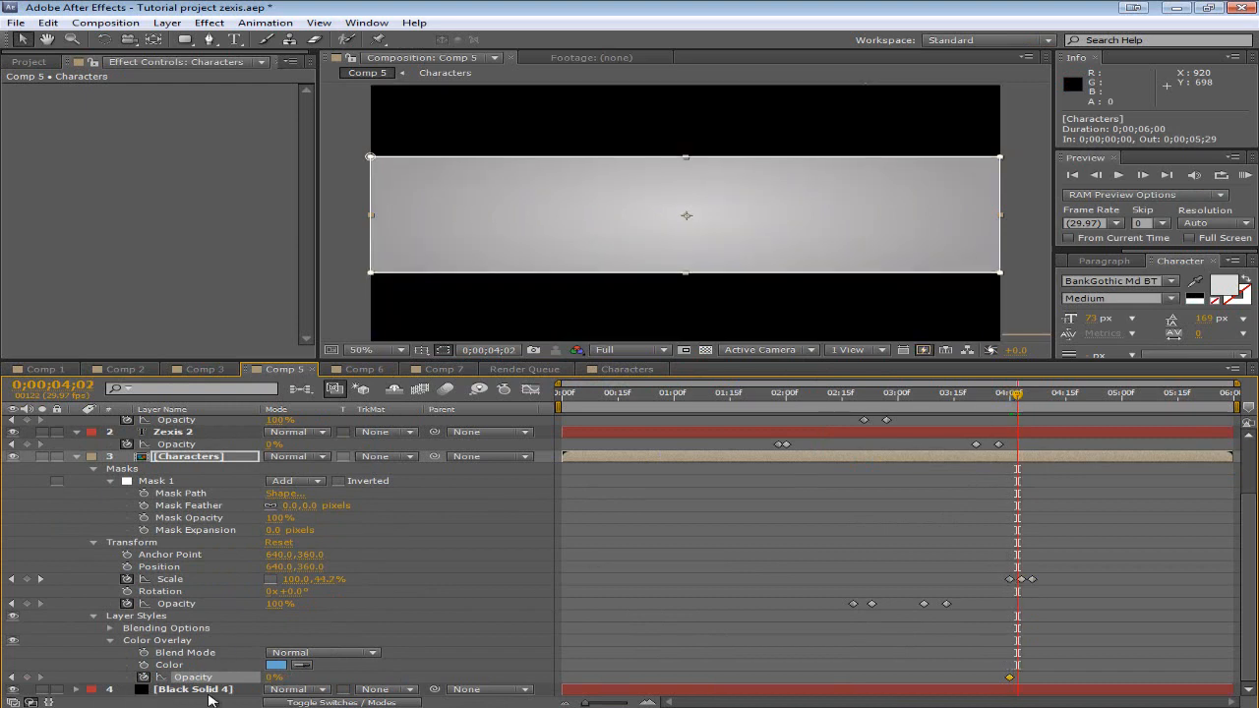
drag(440, 669, 728, 589)
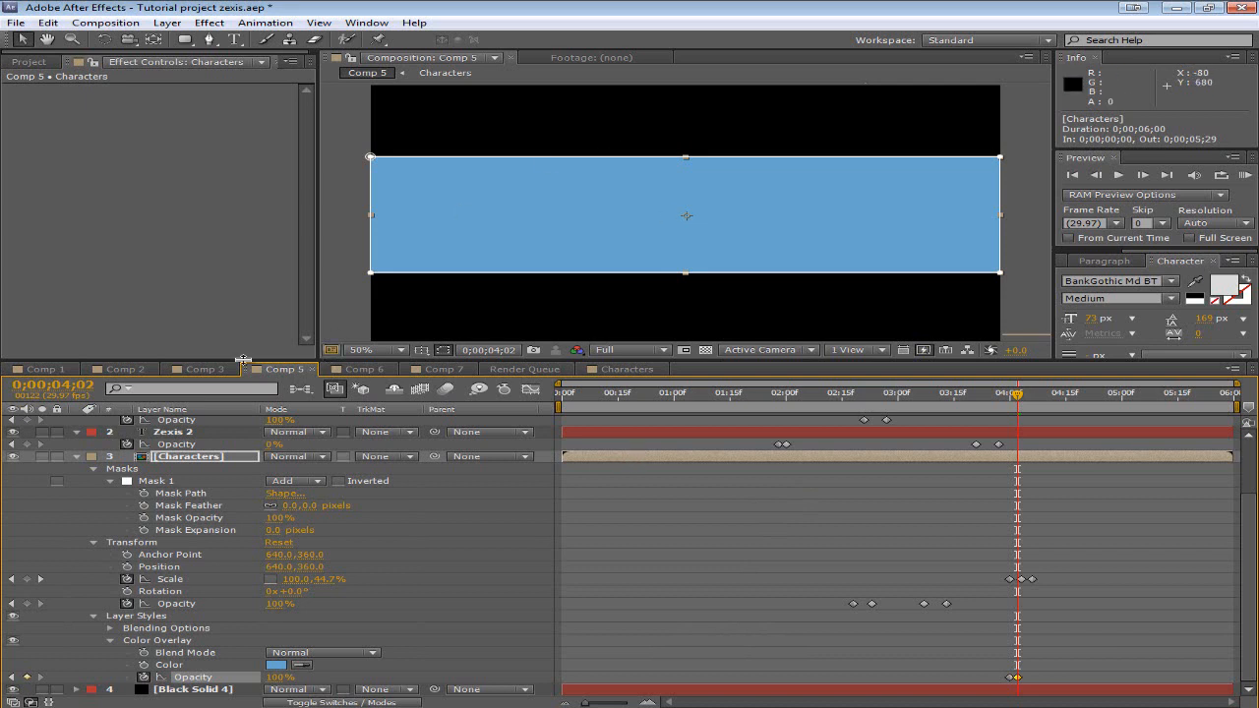
Step: Animate the Characters layer's mask feather from 0 pixels at 0;00;04;00 to 1000 pixels at 0;00;04;02
click(189, 505)
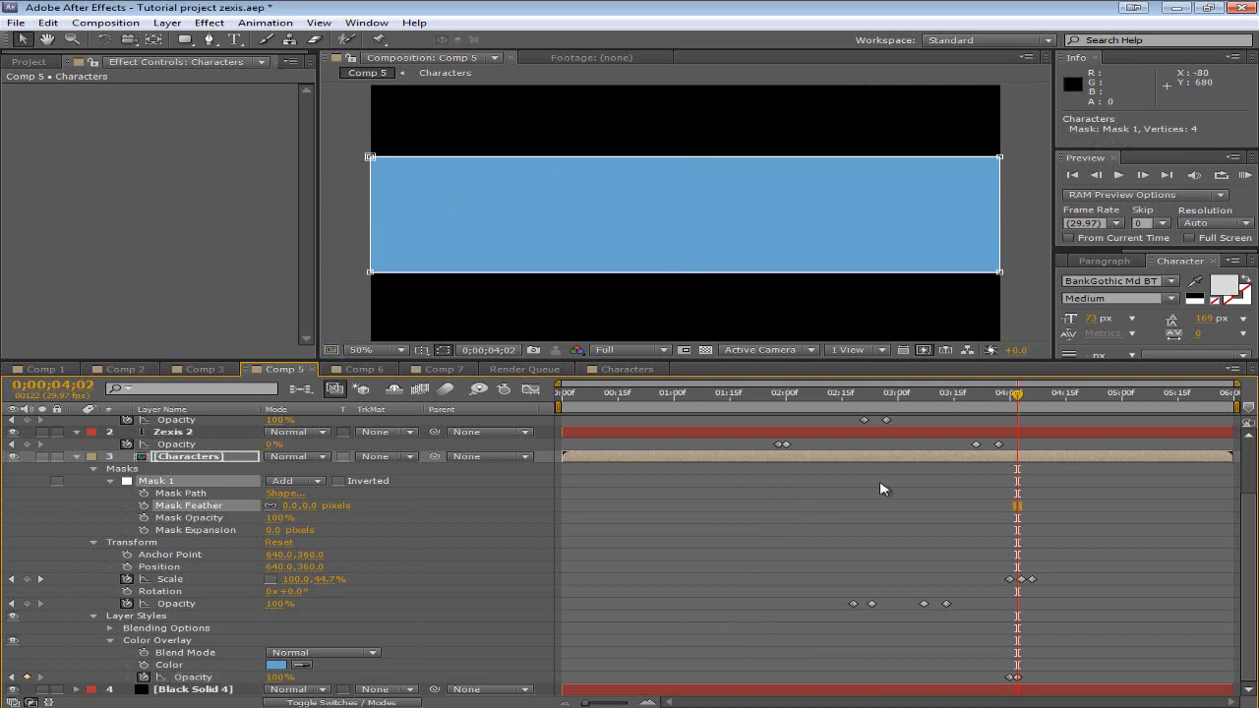
click(1010, 397)
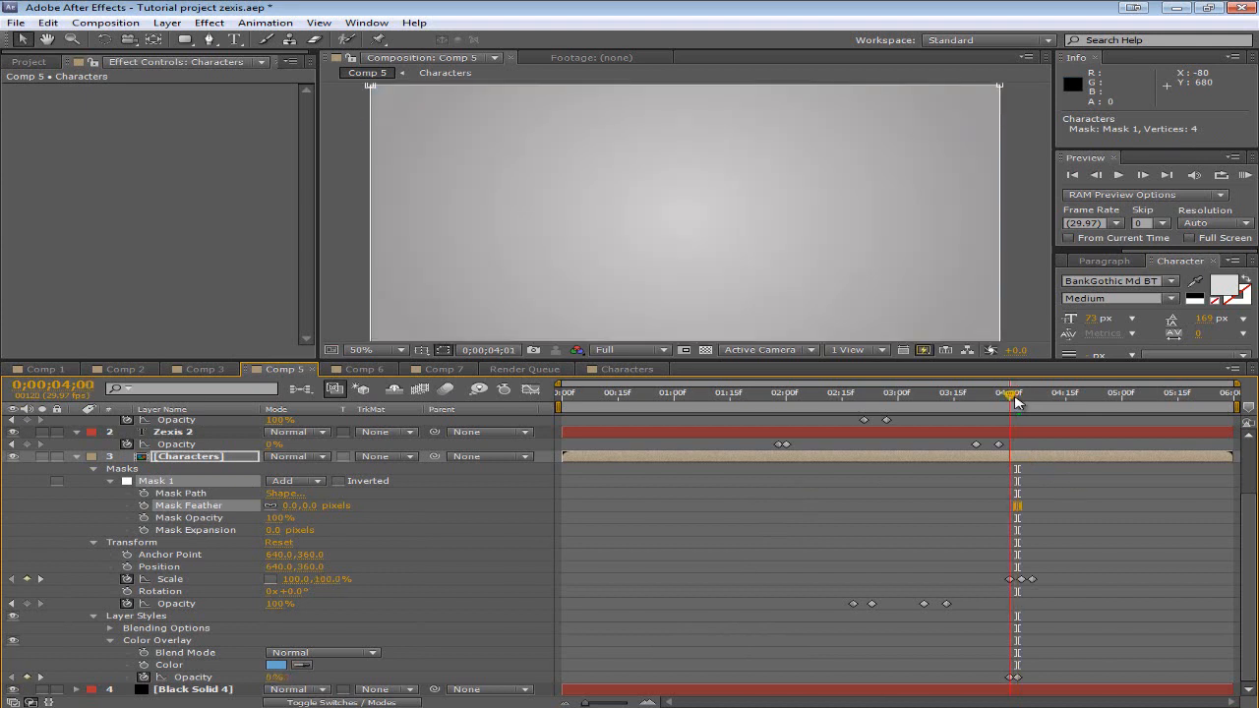
click(145, 505)
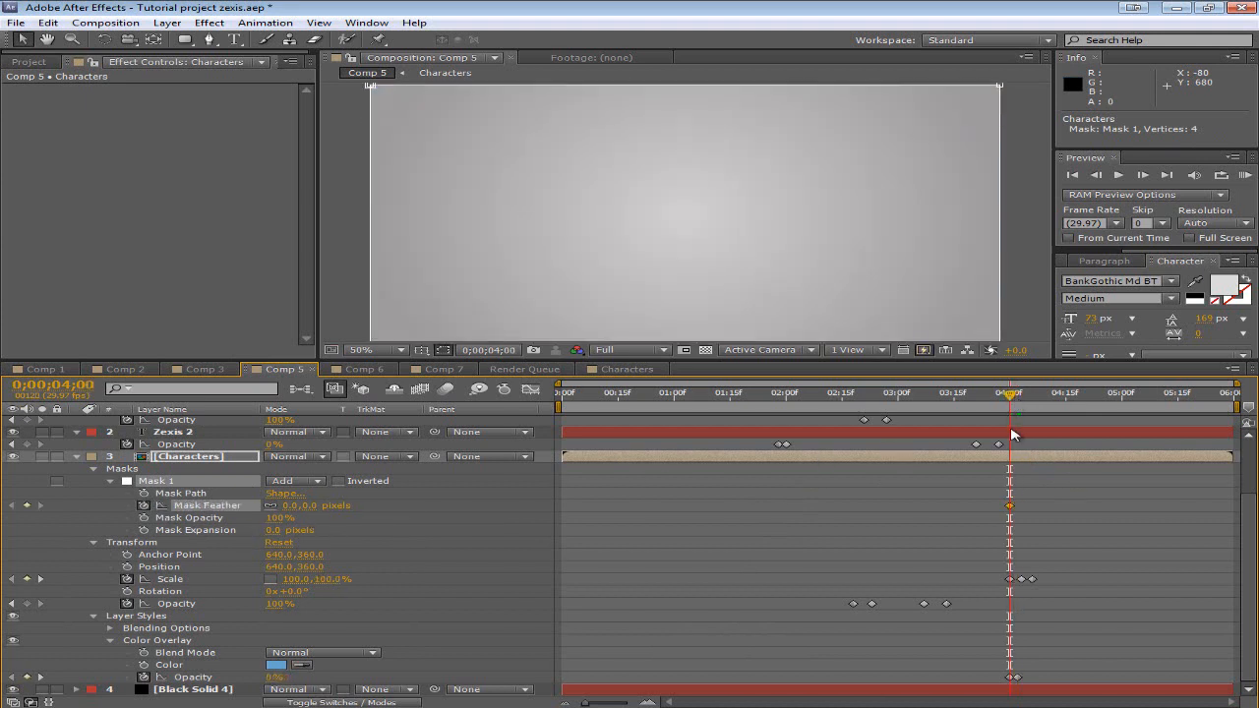
drag(1014, 397, 1018, 397)
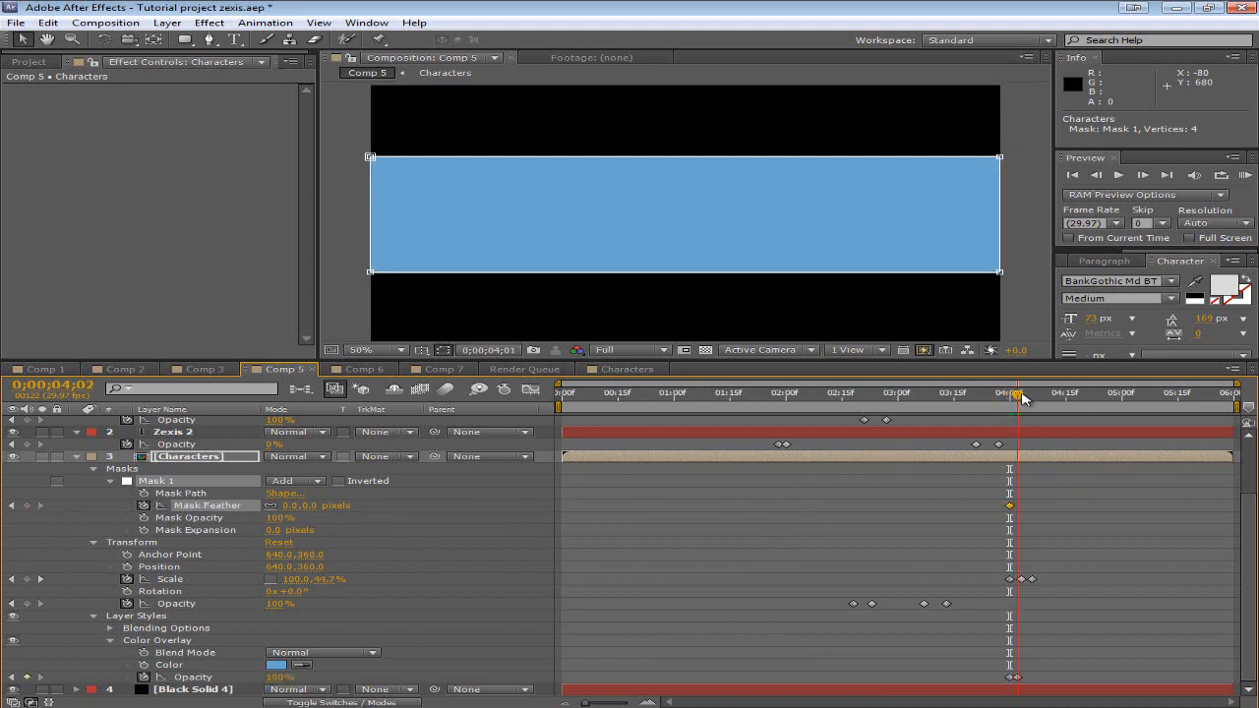
drag(295, 509, 335, 509)
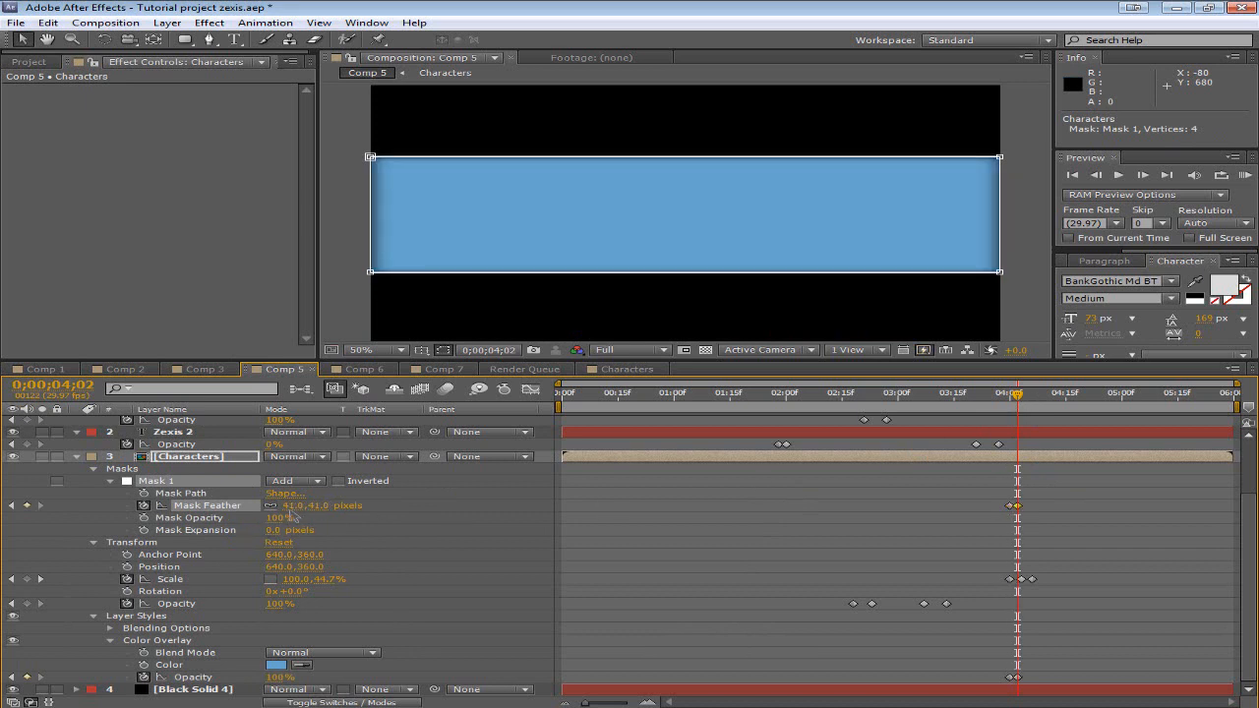
click(293, 507)
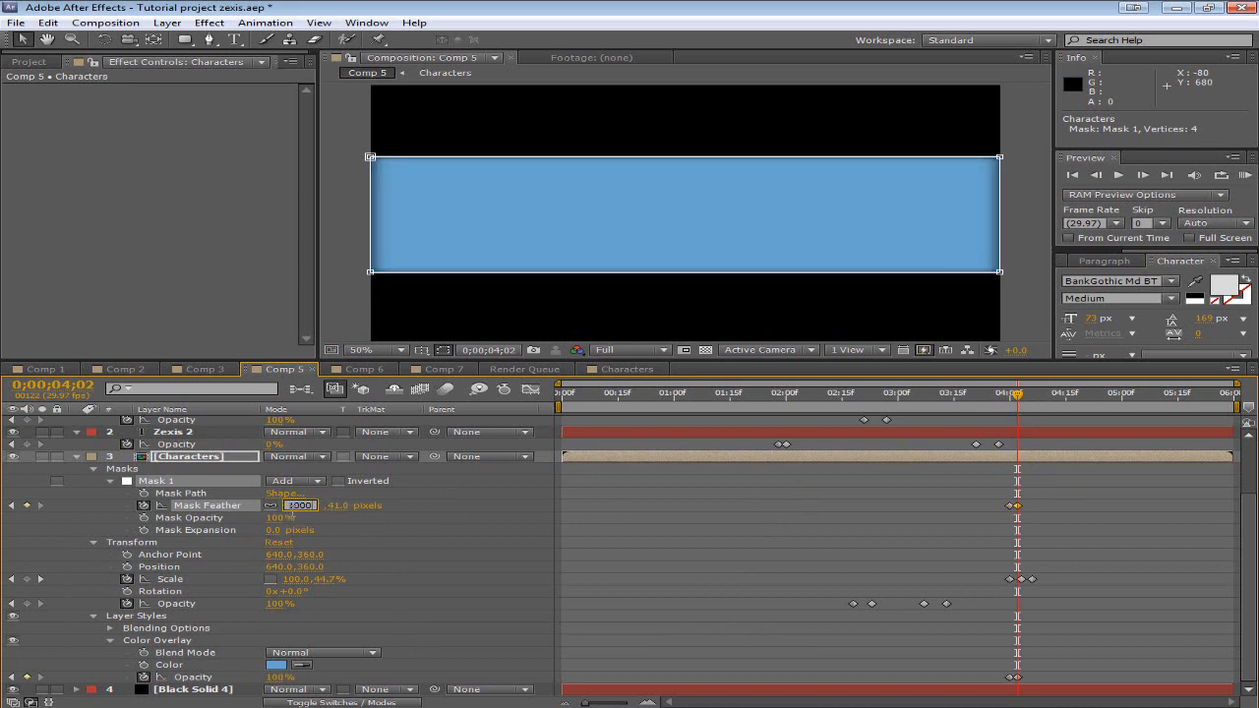
key(Return)
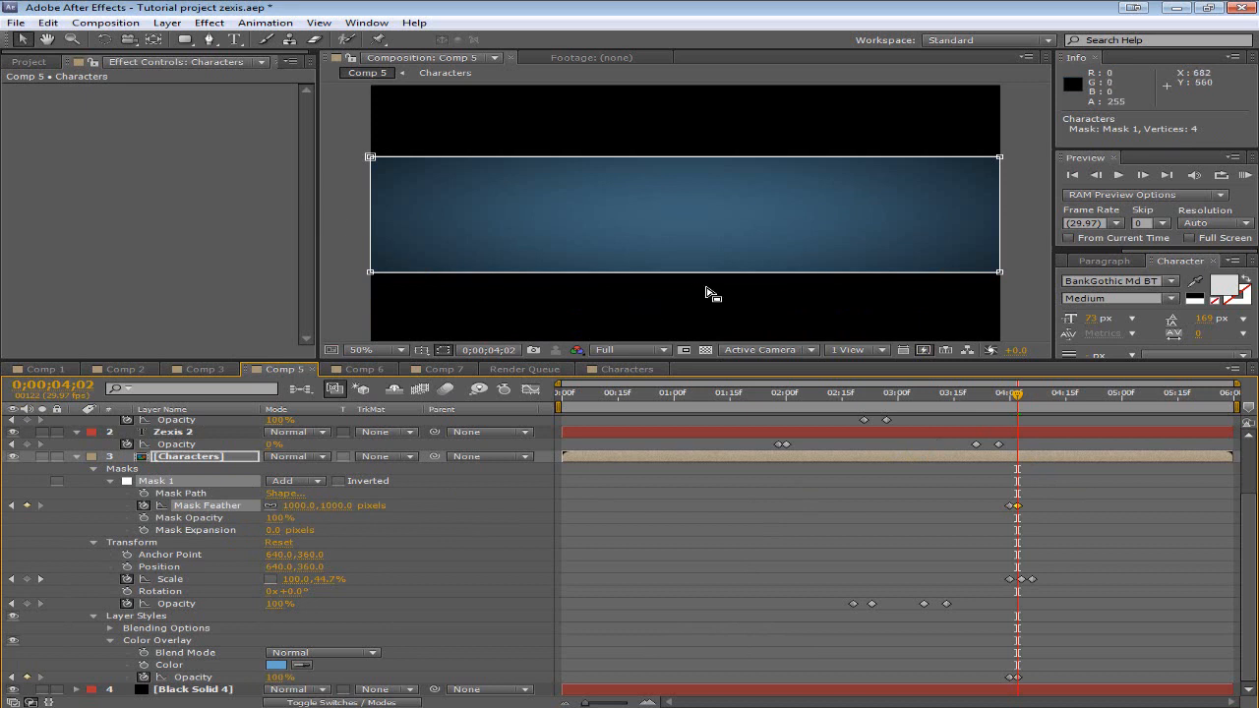
Step: Scrub through the shrinking Characters layer in Comp 5 and compare it with the matching effect in Comp 2
mouse_move(1023, 394)
mouse_down()
mouse_move(980, 397)
mouse_move(1031, 406)
mouse_up()
click(128, 370)
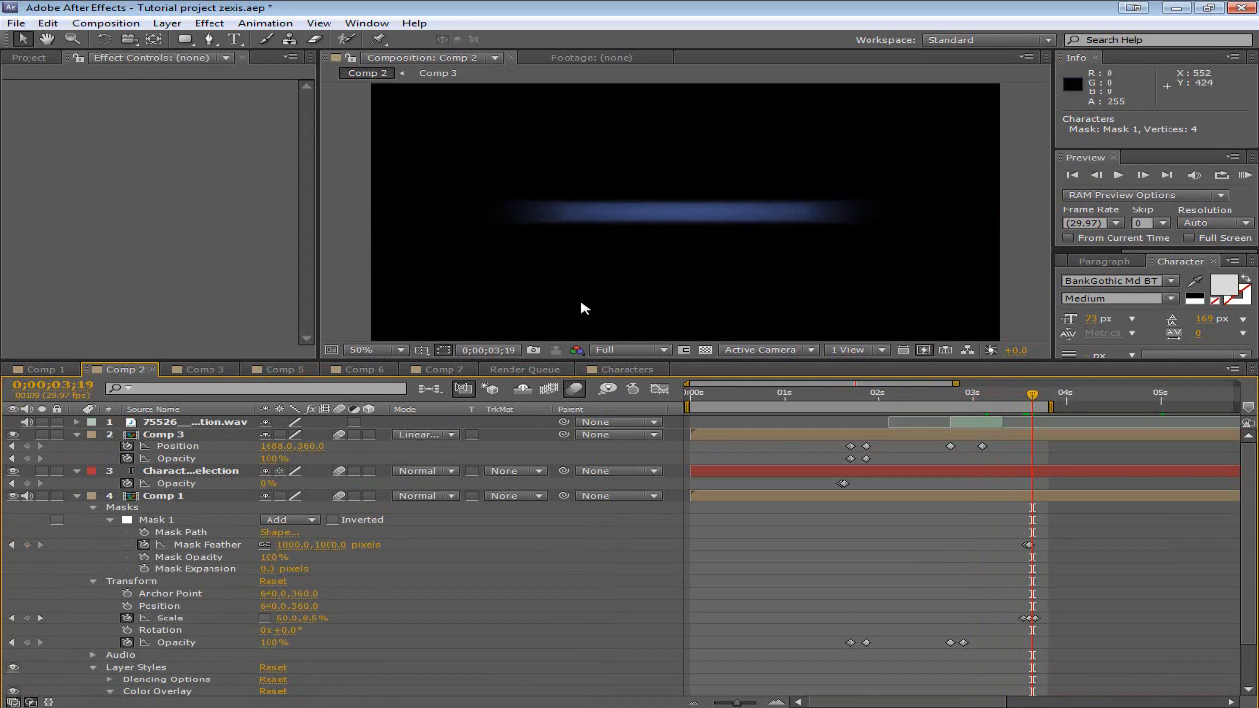
click(616, 369)
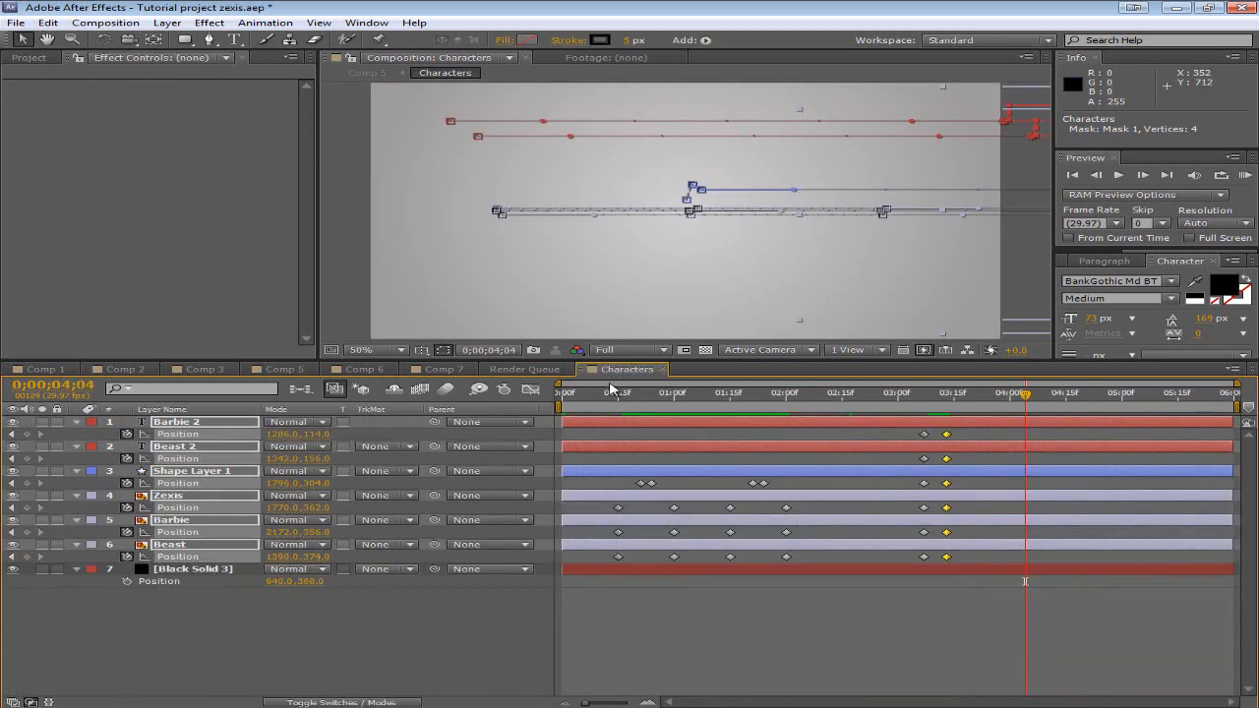
click(524, 368)
click(284, 369)
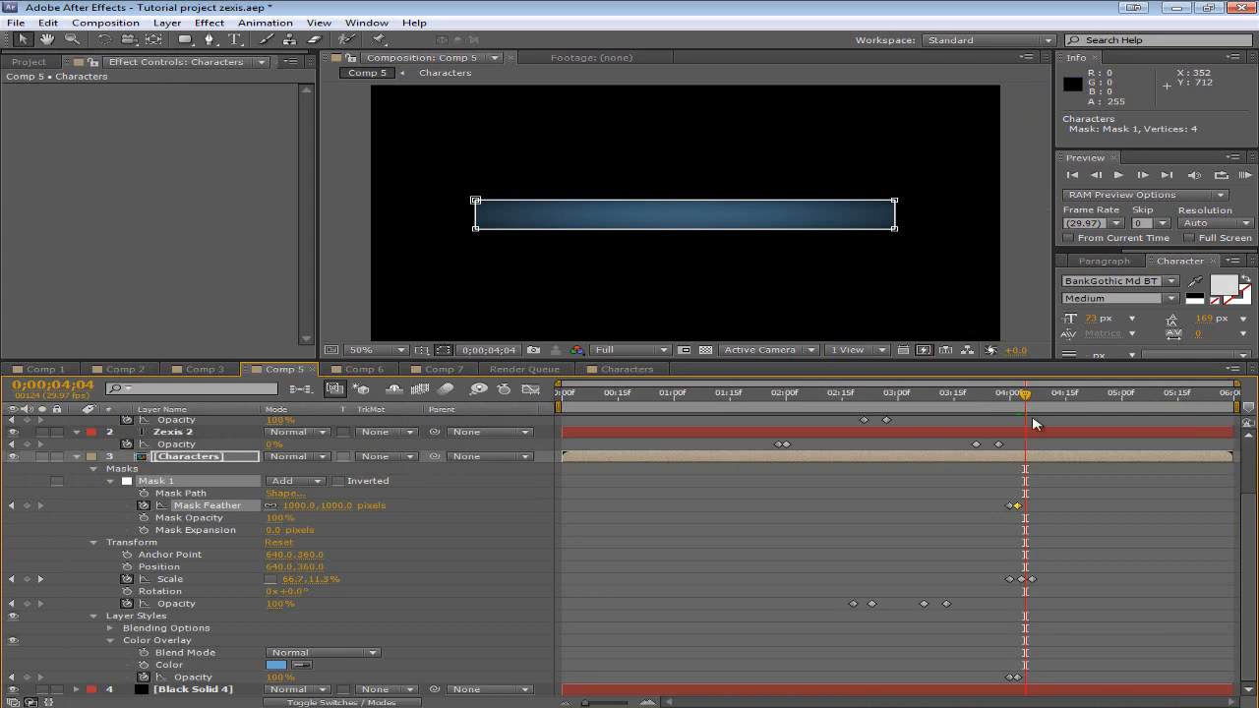
mouse_move(1025, 395)
mouse_down()
mouse_move(1087, 395)
mouse_move(516, 405)
mouse_move(876, 413)
mouse_move(1006, 398)
mouse_move(1036, 418)
mouse_up()
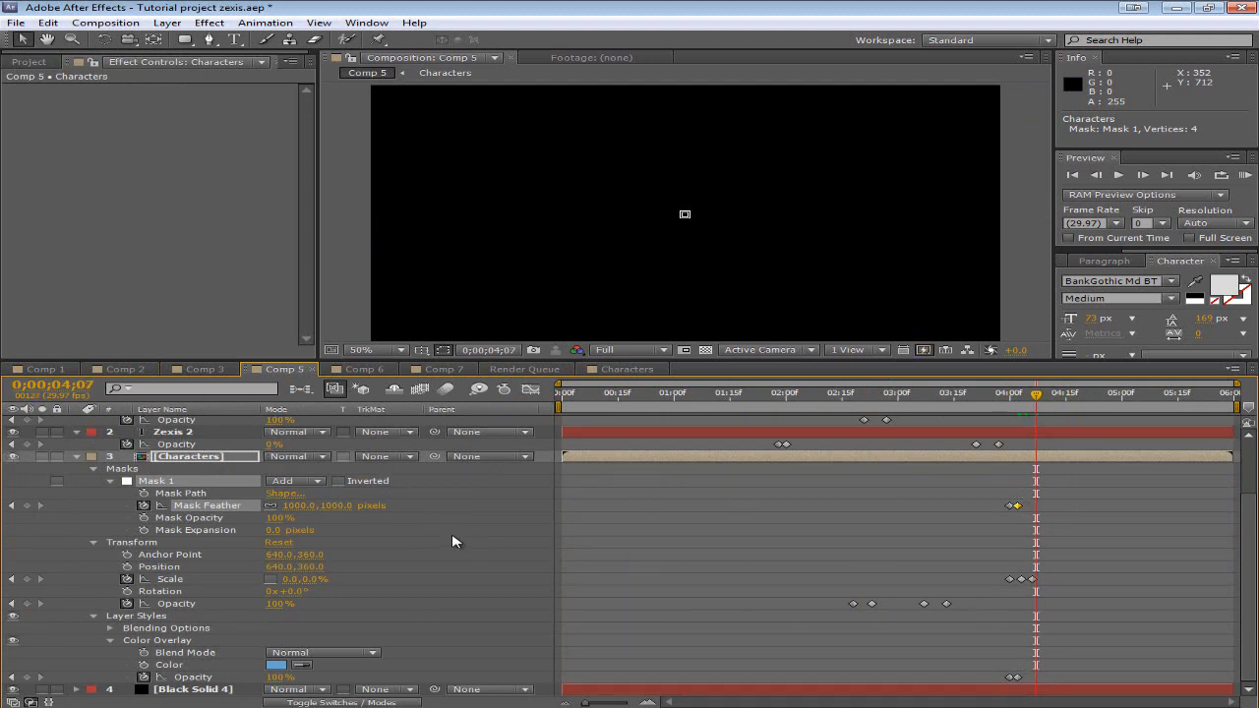
Step: Select all layers in Comp 5 and collapse their properties
key(ctrl+a)
click(80, 458)
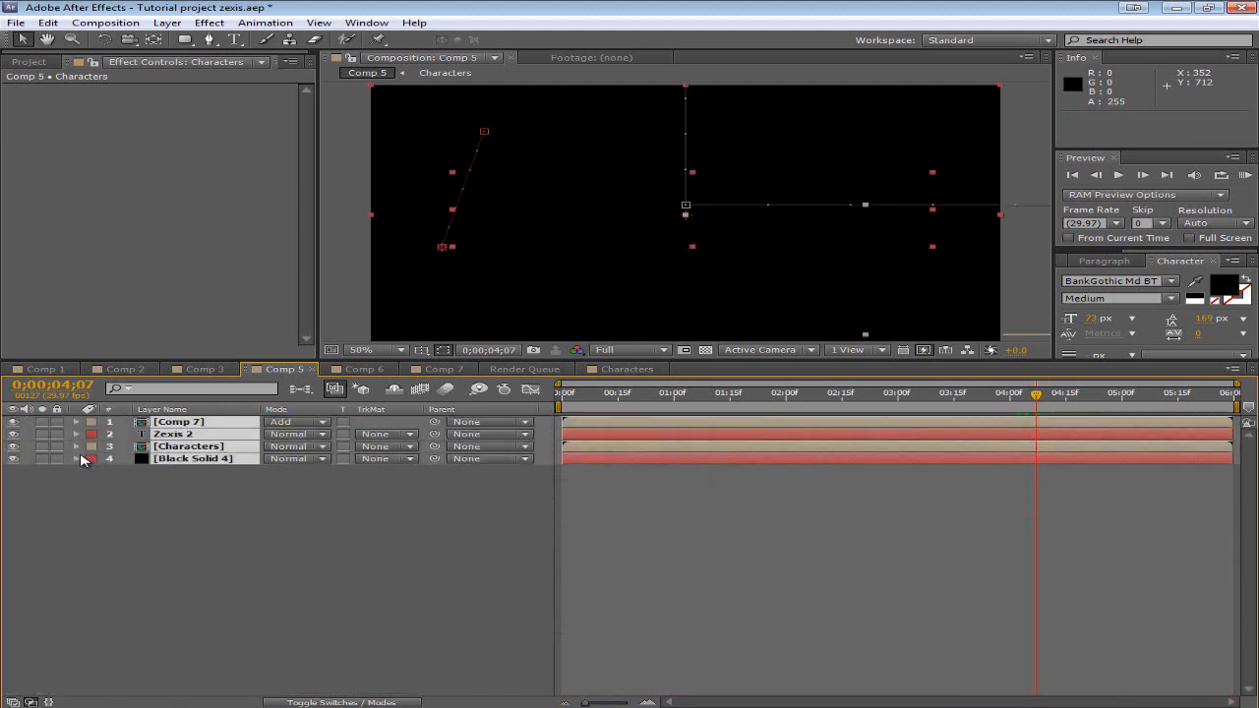
Step: Enable motion blur for the Comp 5 timeline and move the current time to 0;00;01;07
click(157, 476)
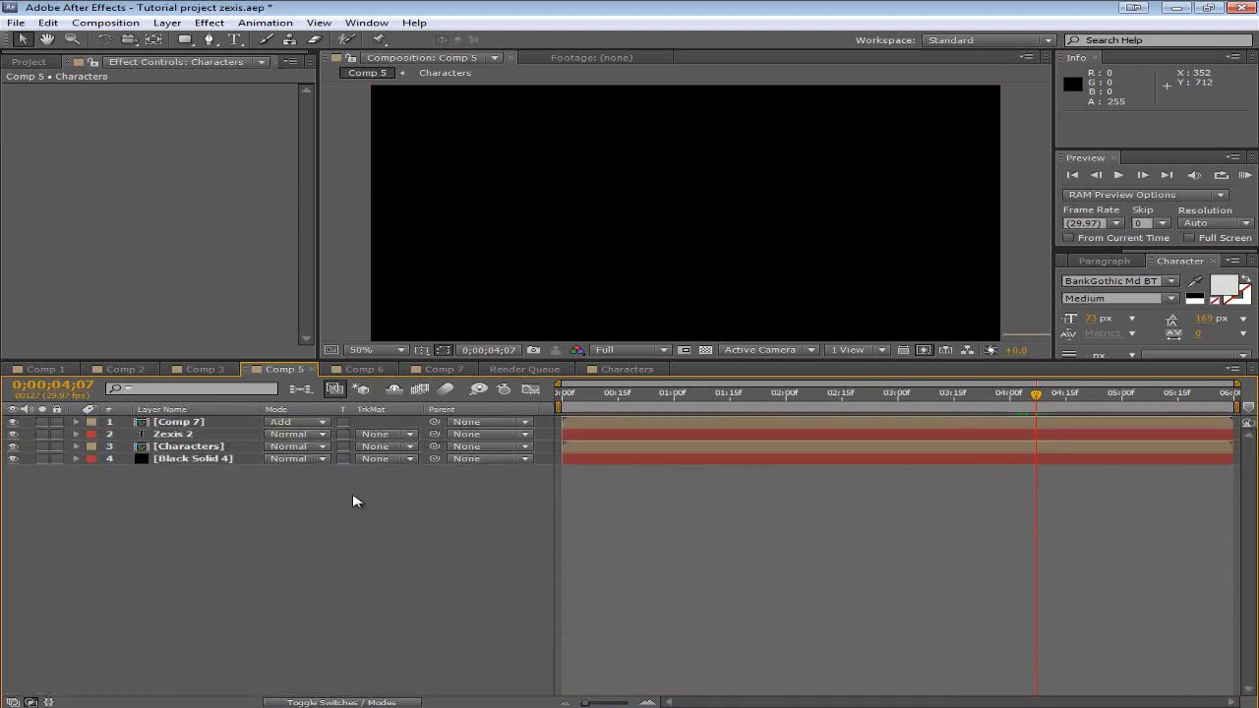
click(446, 388)
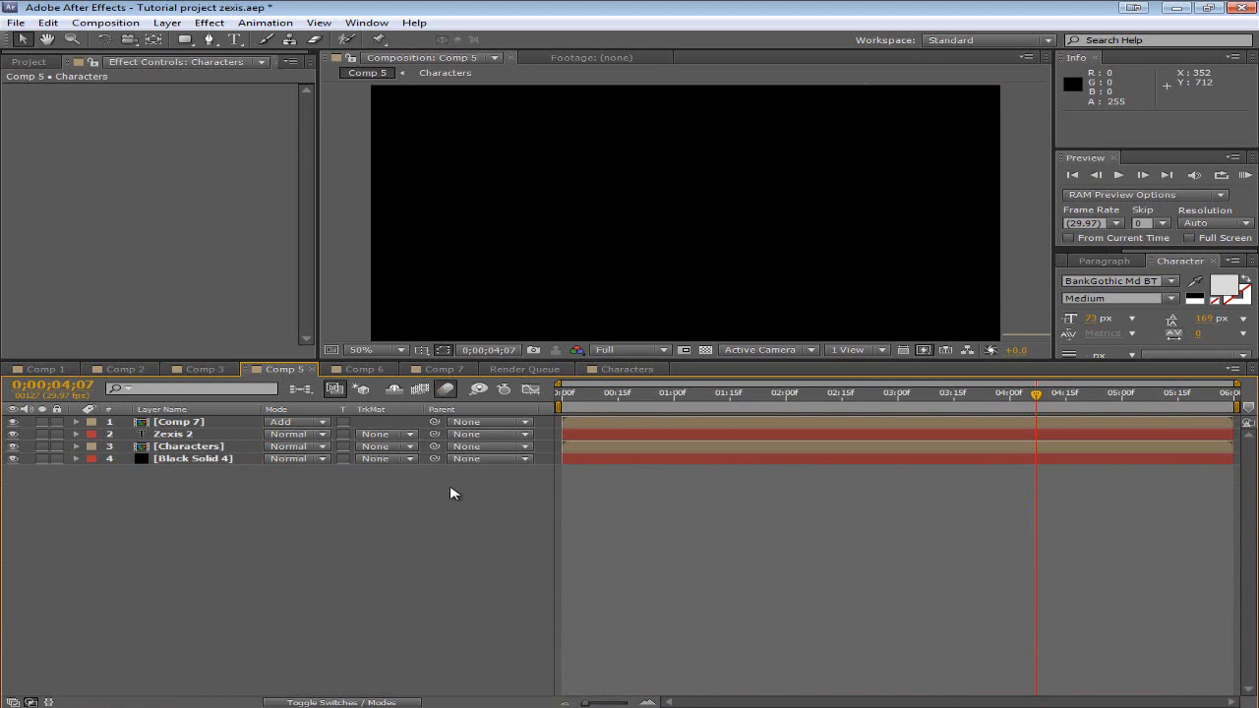
drag(1037, 394, 699, 394)
click(359, 370)
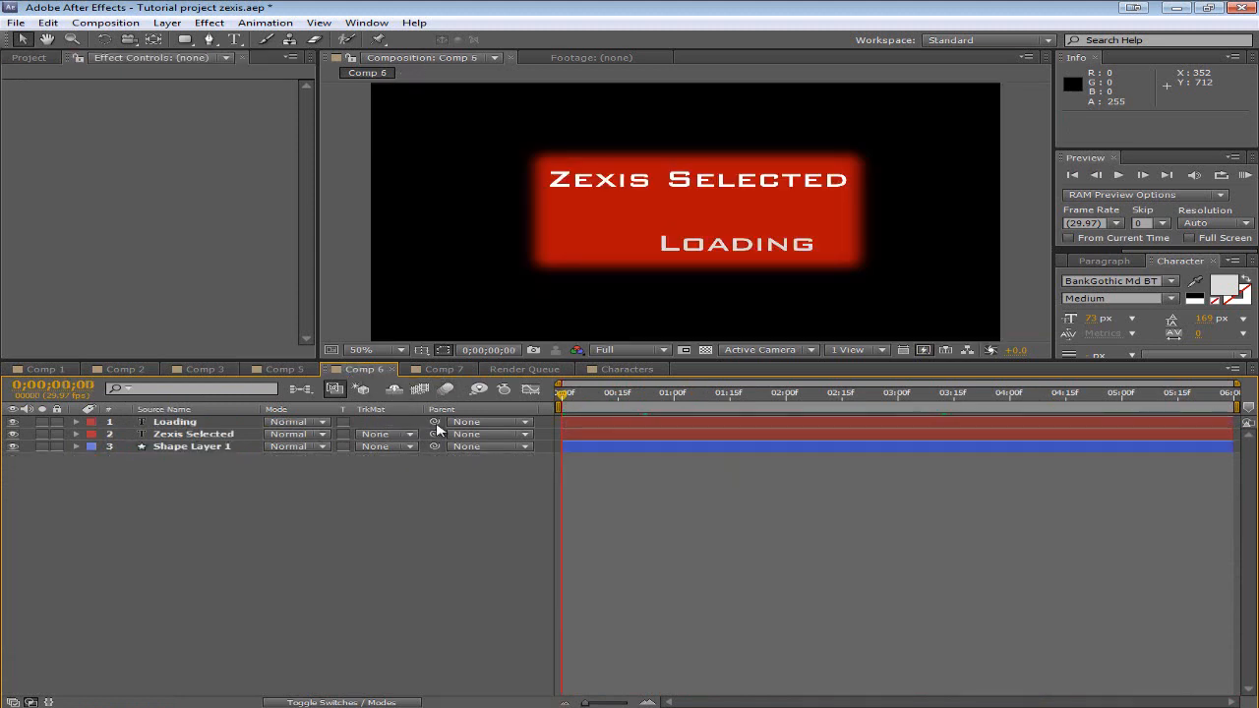
key(a)
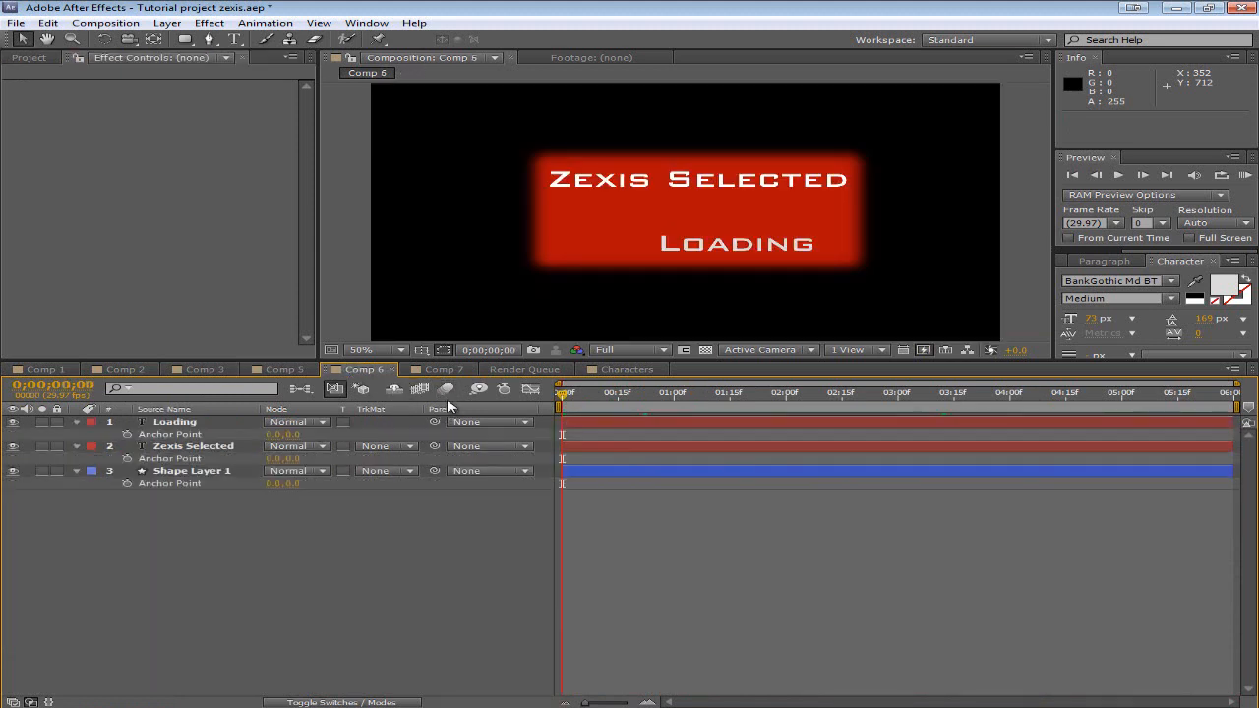
click(76, 422)
click(76, 434)
click(76, 446)
drag(281, 525, 440, 392)
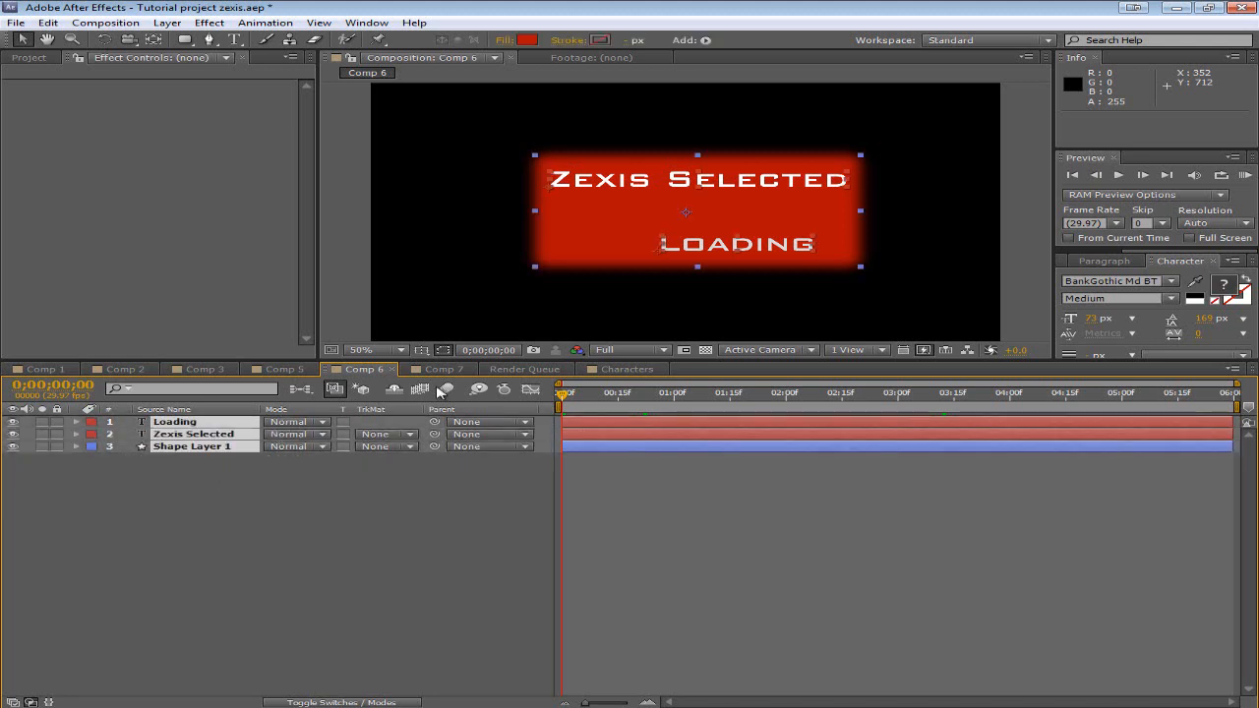
Step: Switch on motion blur for every layer in the Characters composition
click(423, 370)
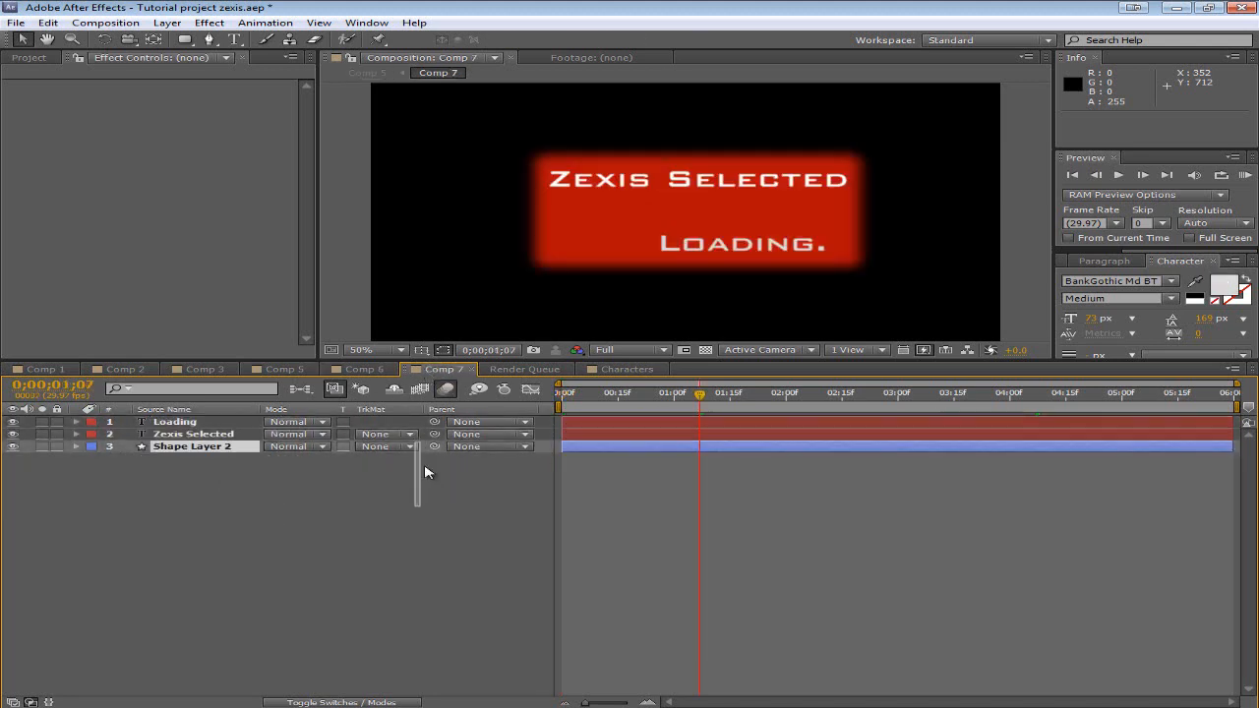
click(623, 368)
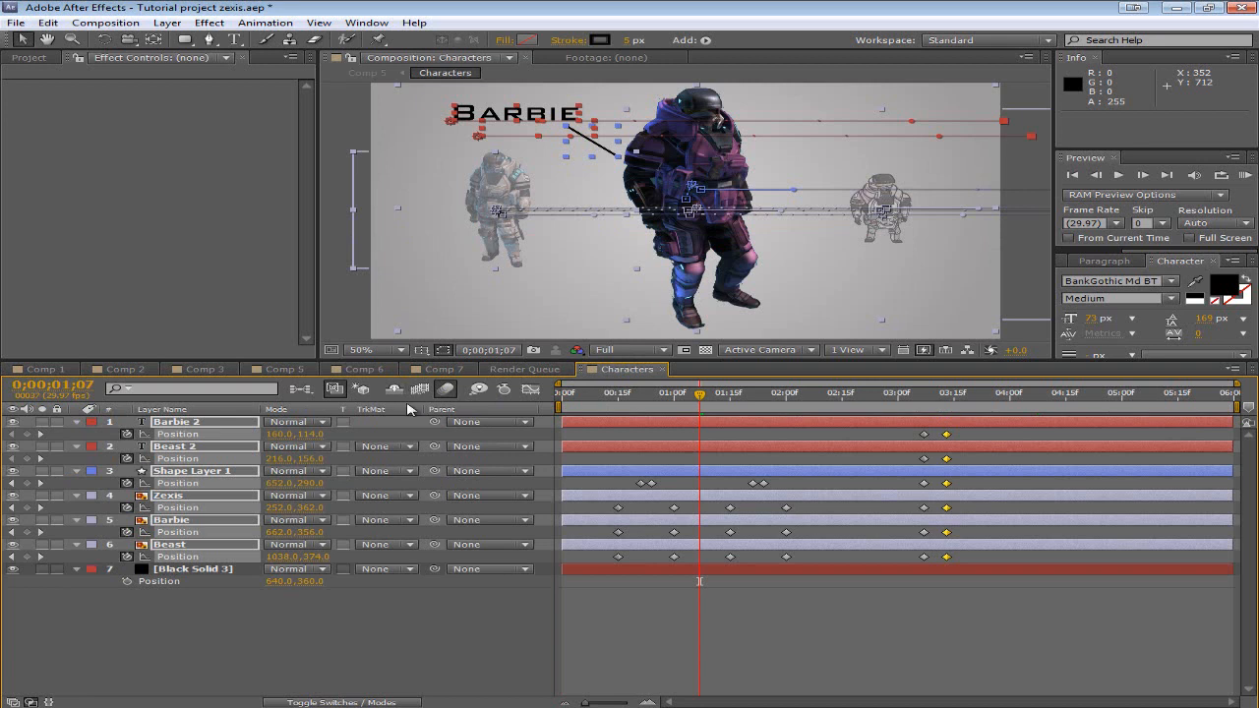
click(347, 701)
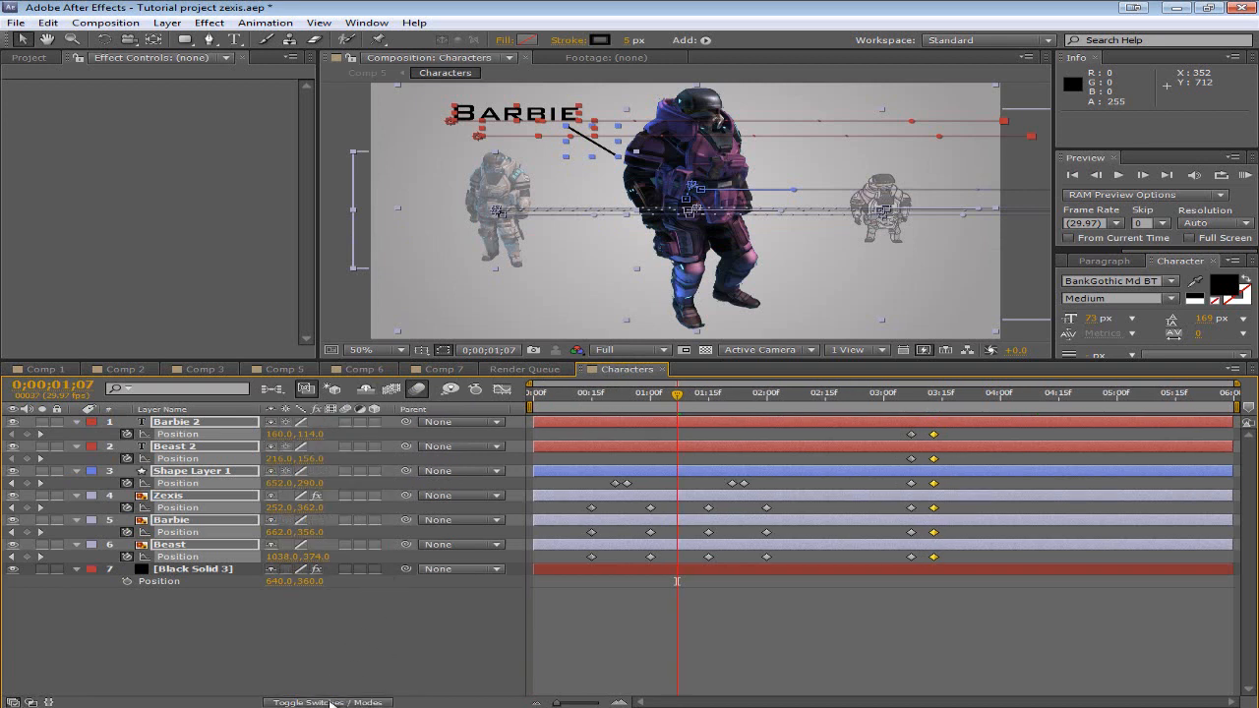
drag(346, 425, 347, 585)
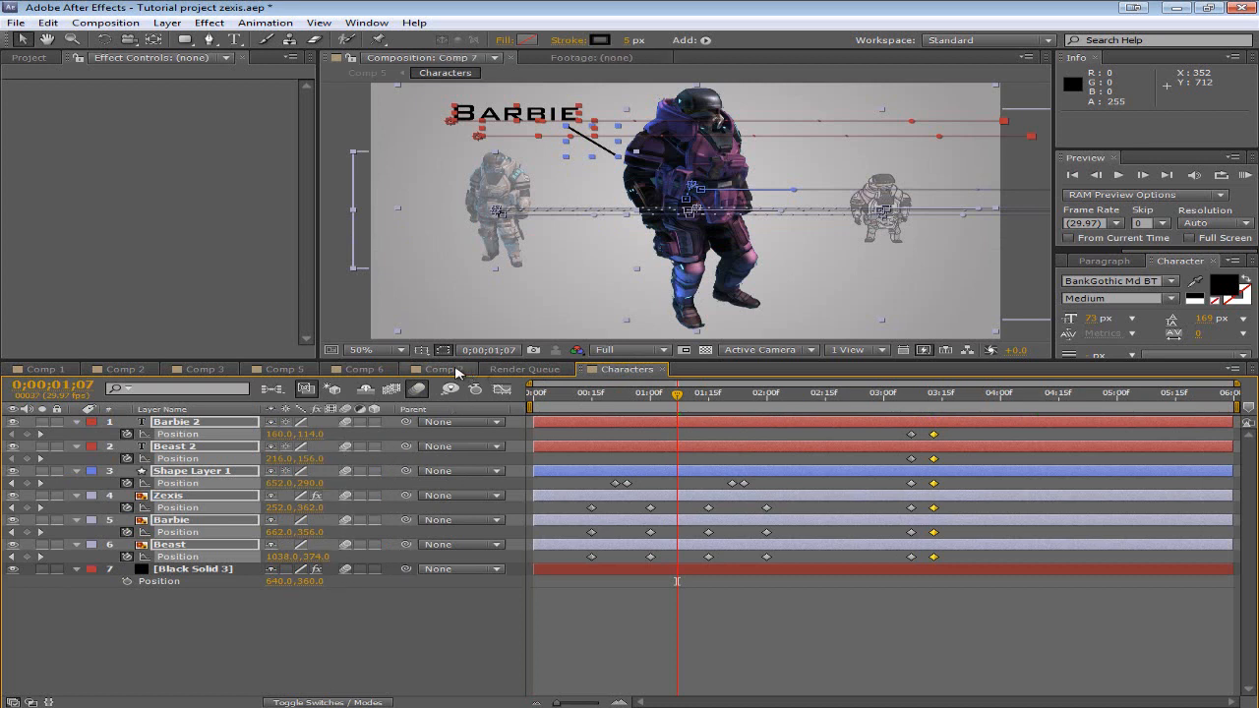
Step: Switch on motion blur for all layers in Comp 7 and Comp 5
click(443, 369)
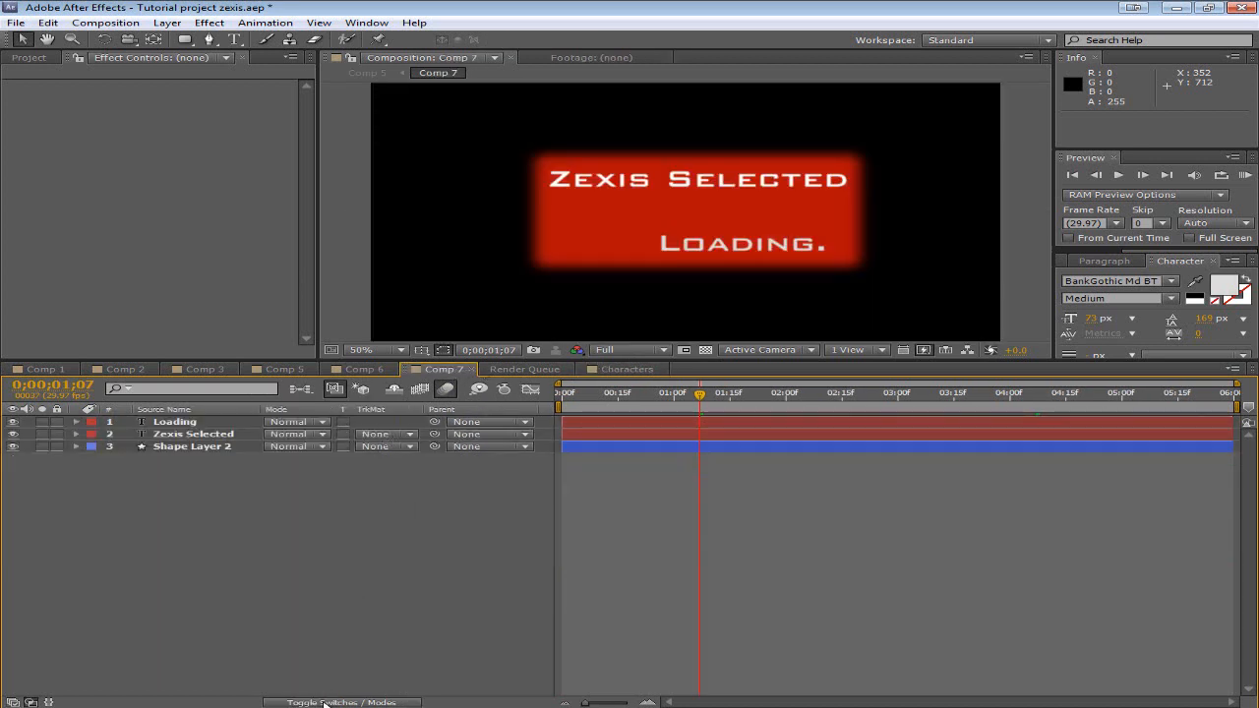
click(325, 702)
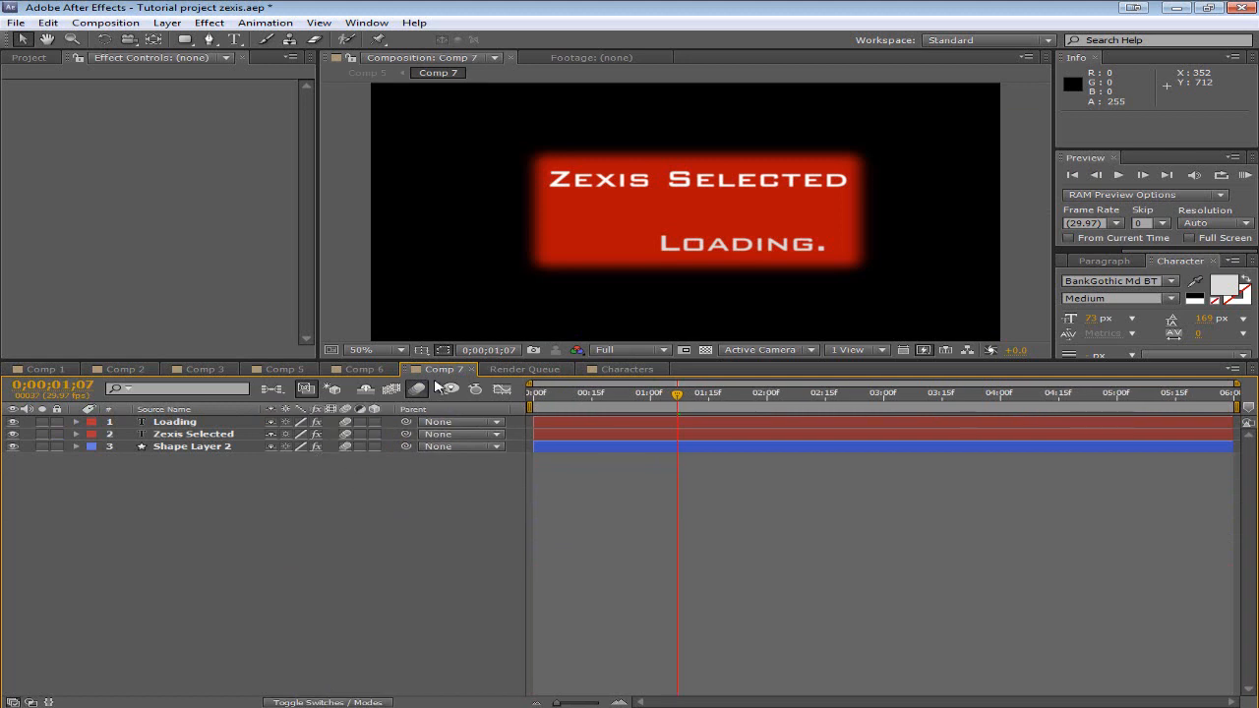
click(279, 369)
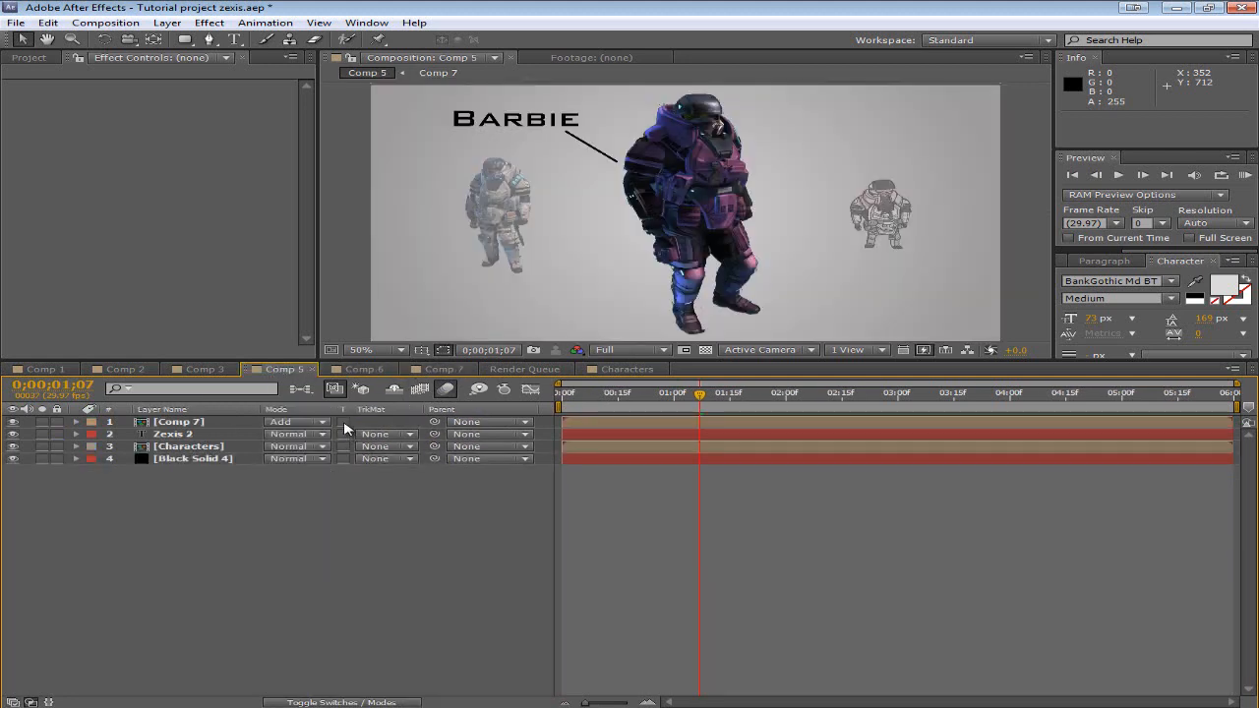
click(334, 702)
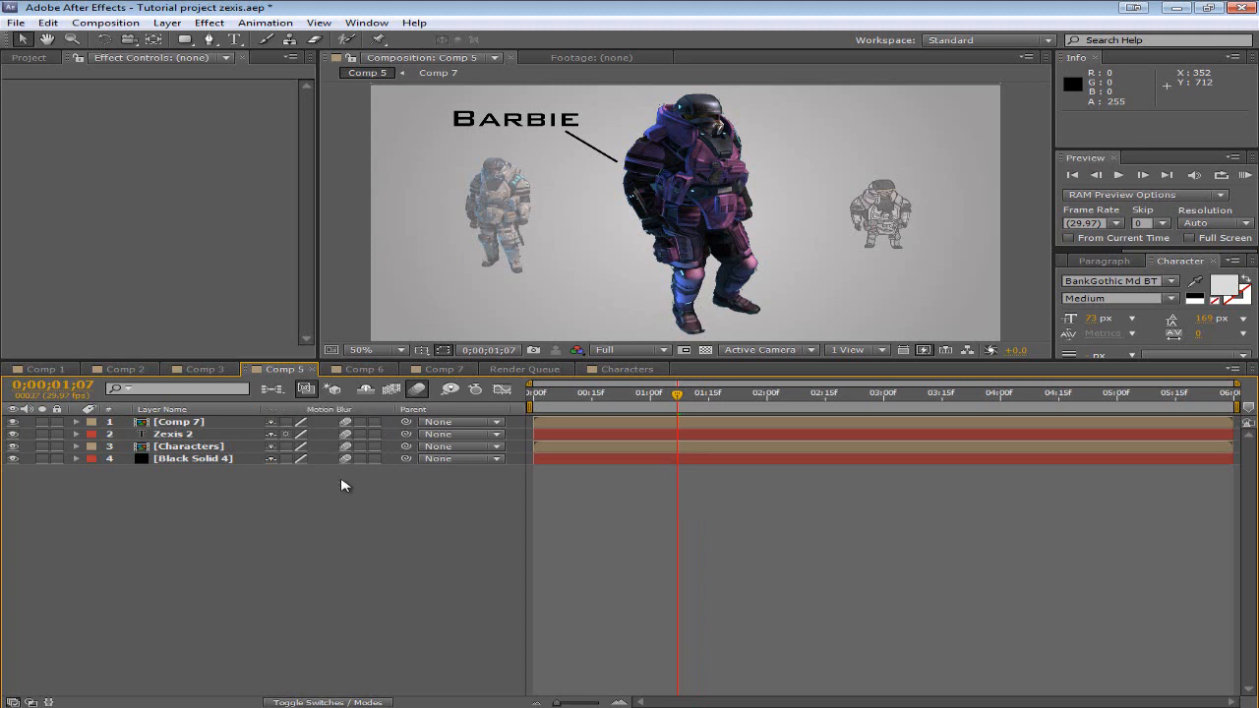
Step: Lower Comp 5's preview resolution to Third and play a RAM preview of the whole animation
key(KP_0)
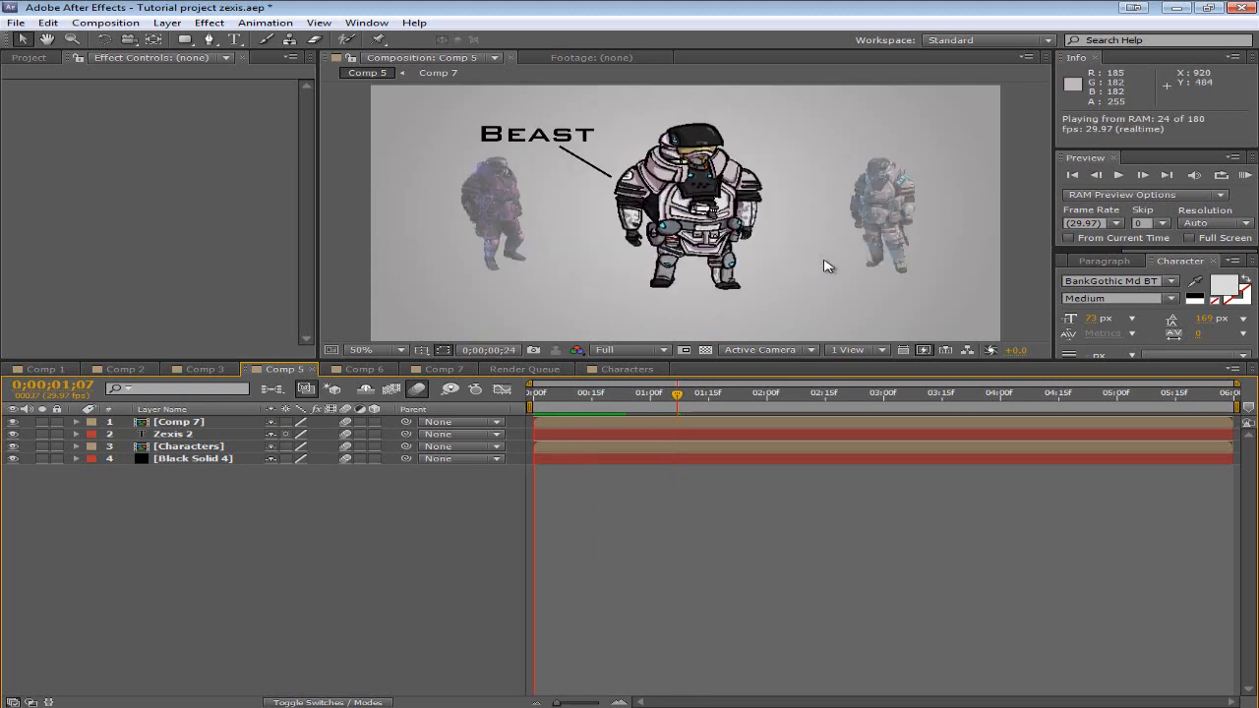
click(626, 350)
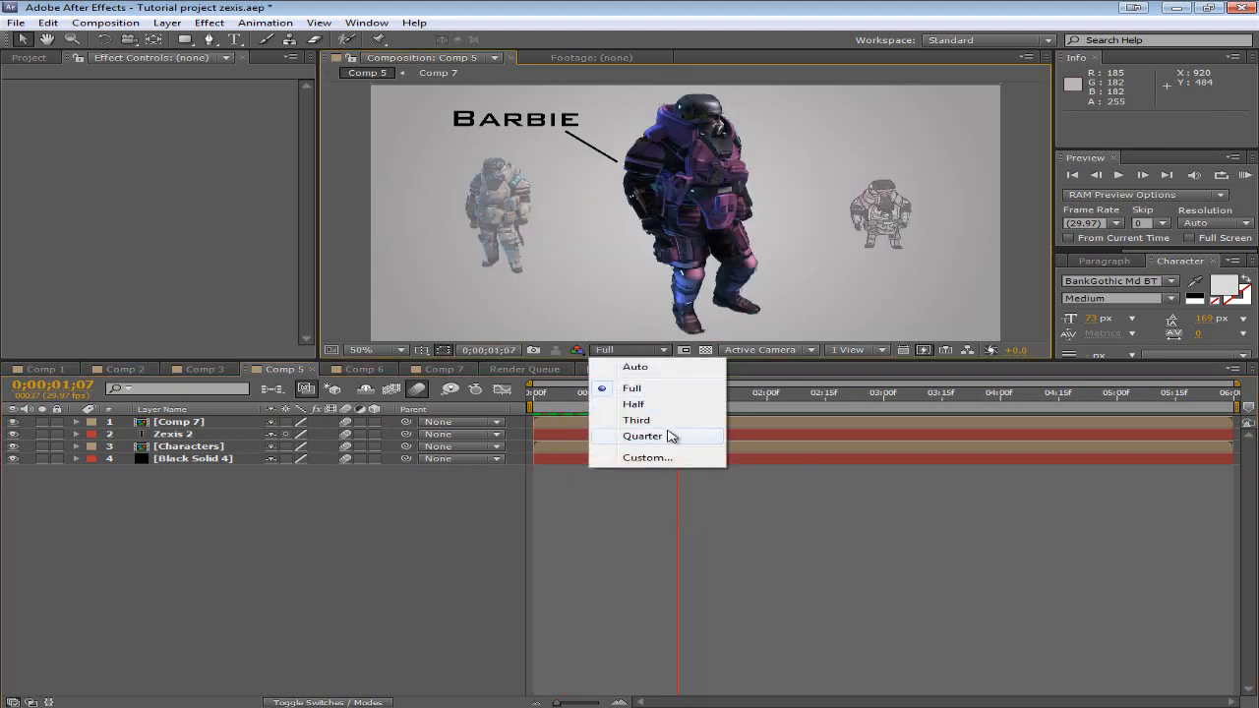
click(637, 420)
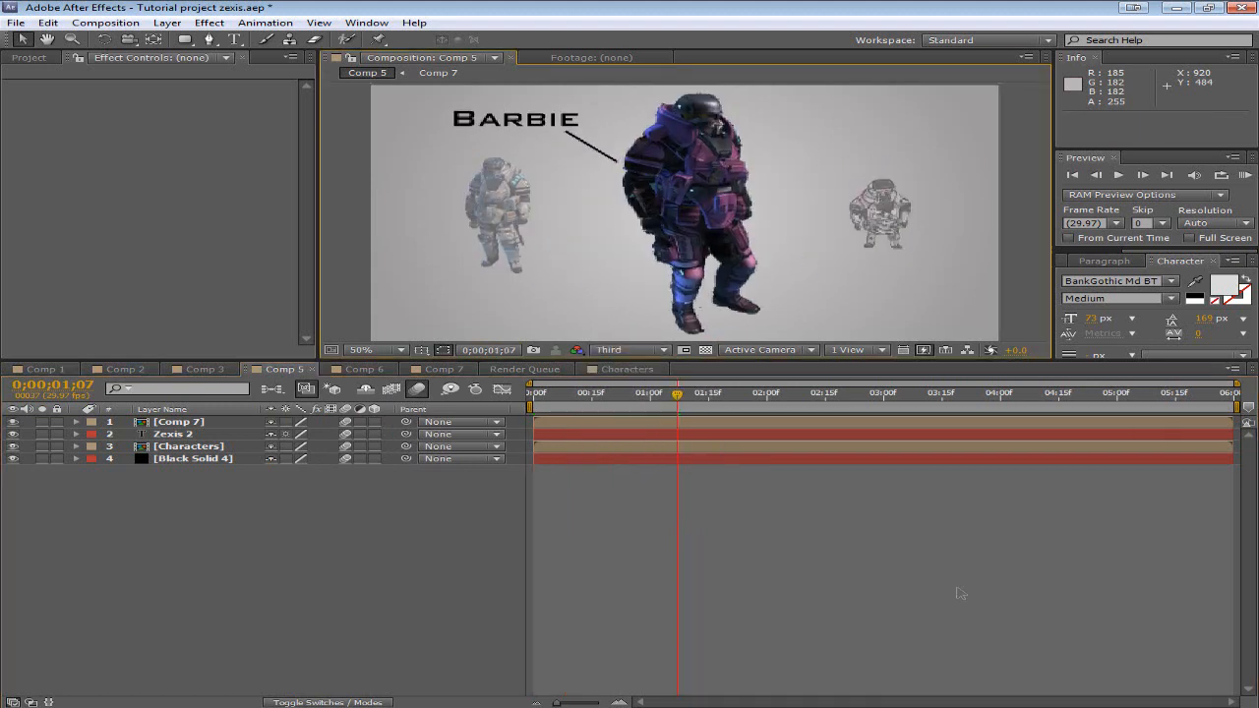
key(KP_0)
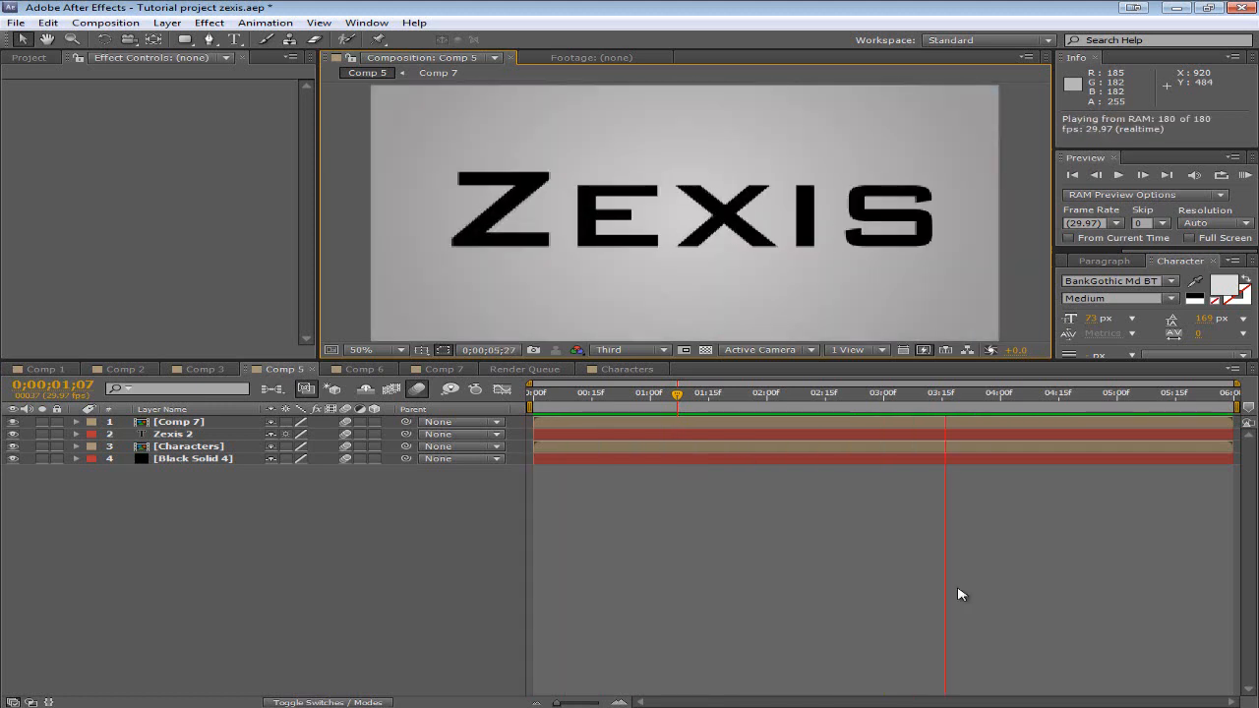
key(space)
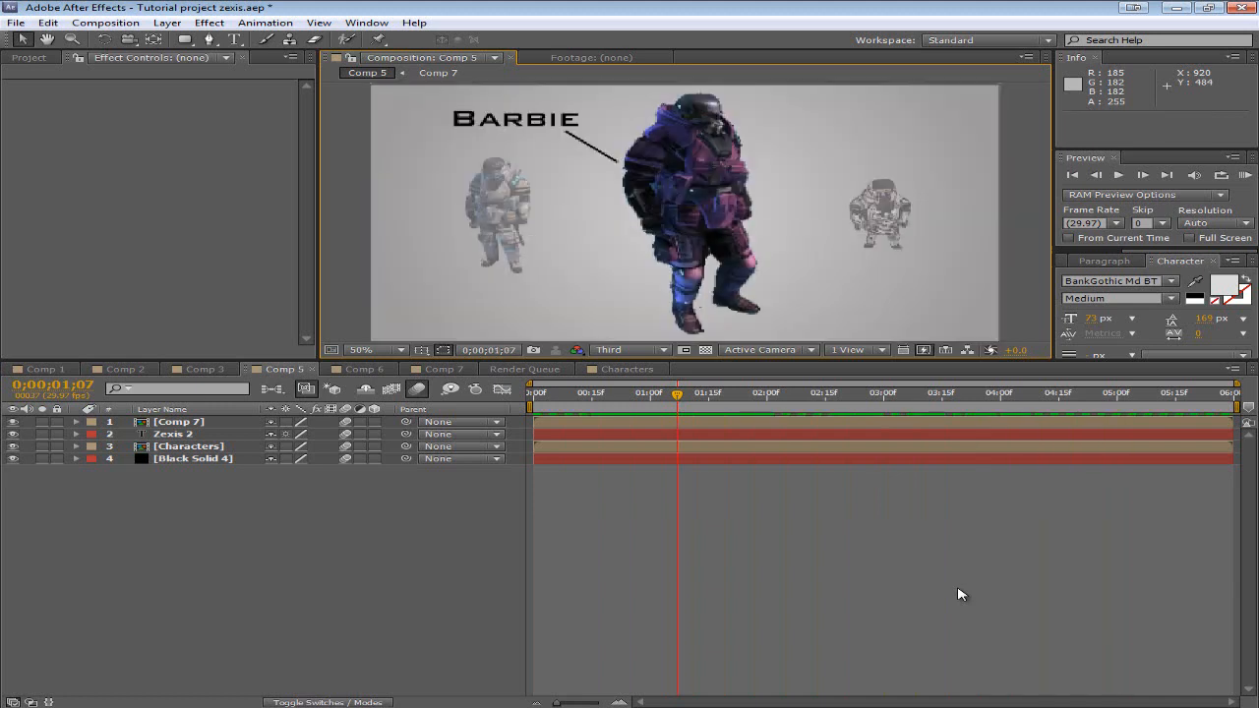